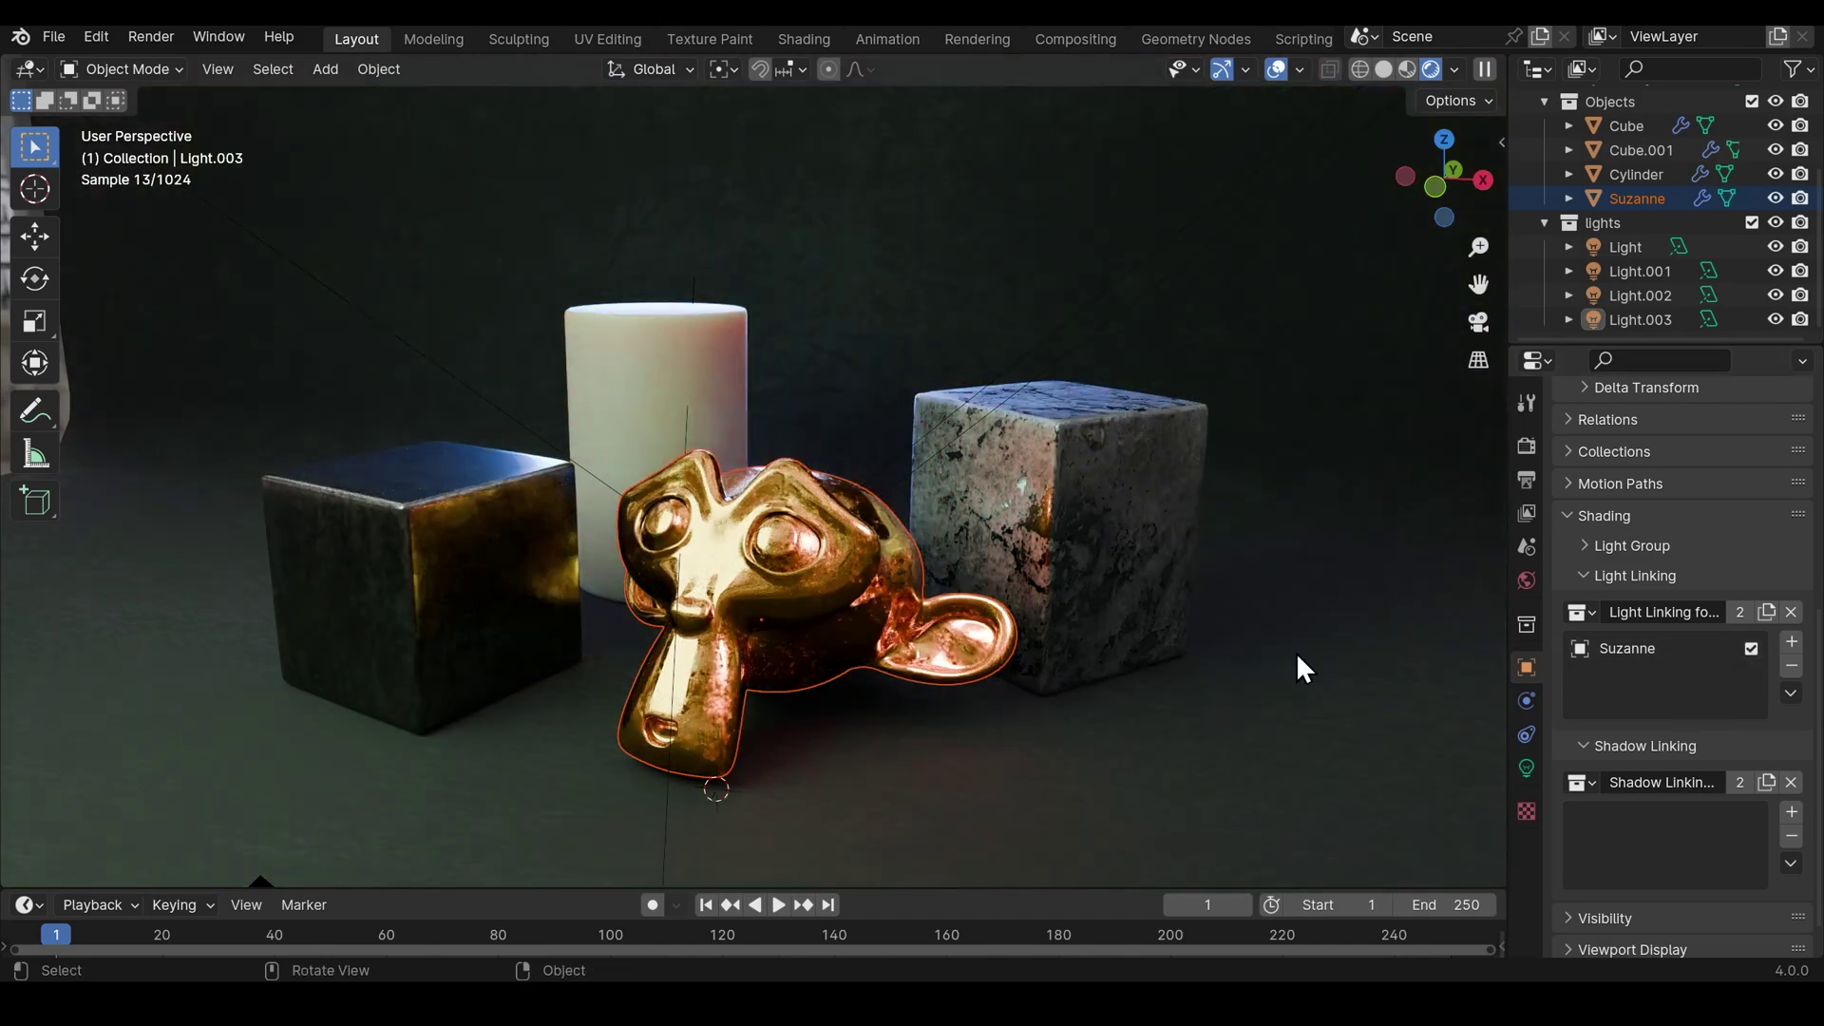
Step: Select the backlight Light.002 and tick Infinity screen in its Light Linking list
scroll(1298, 665, "down", 10)
middle_click_drag(1245, 631, 910, 632)
left_click(1035, 380)
middle_click_drag(1035, 380, 960, 534)
left_click(1751, 648)
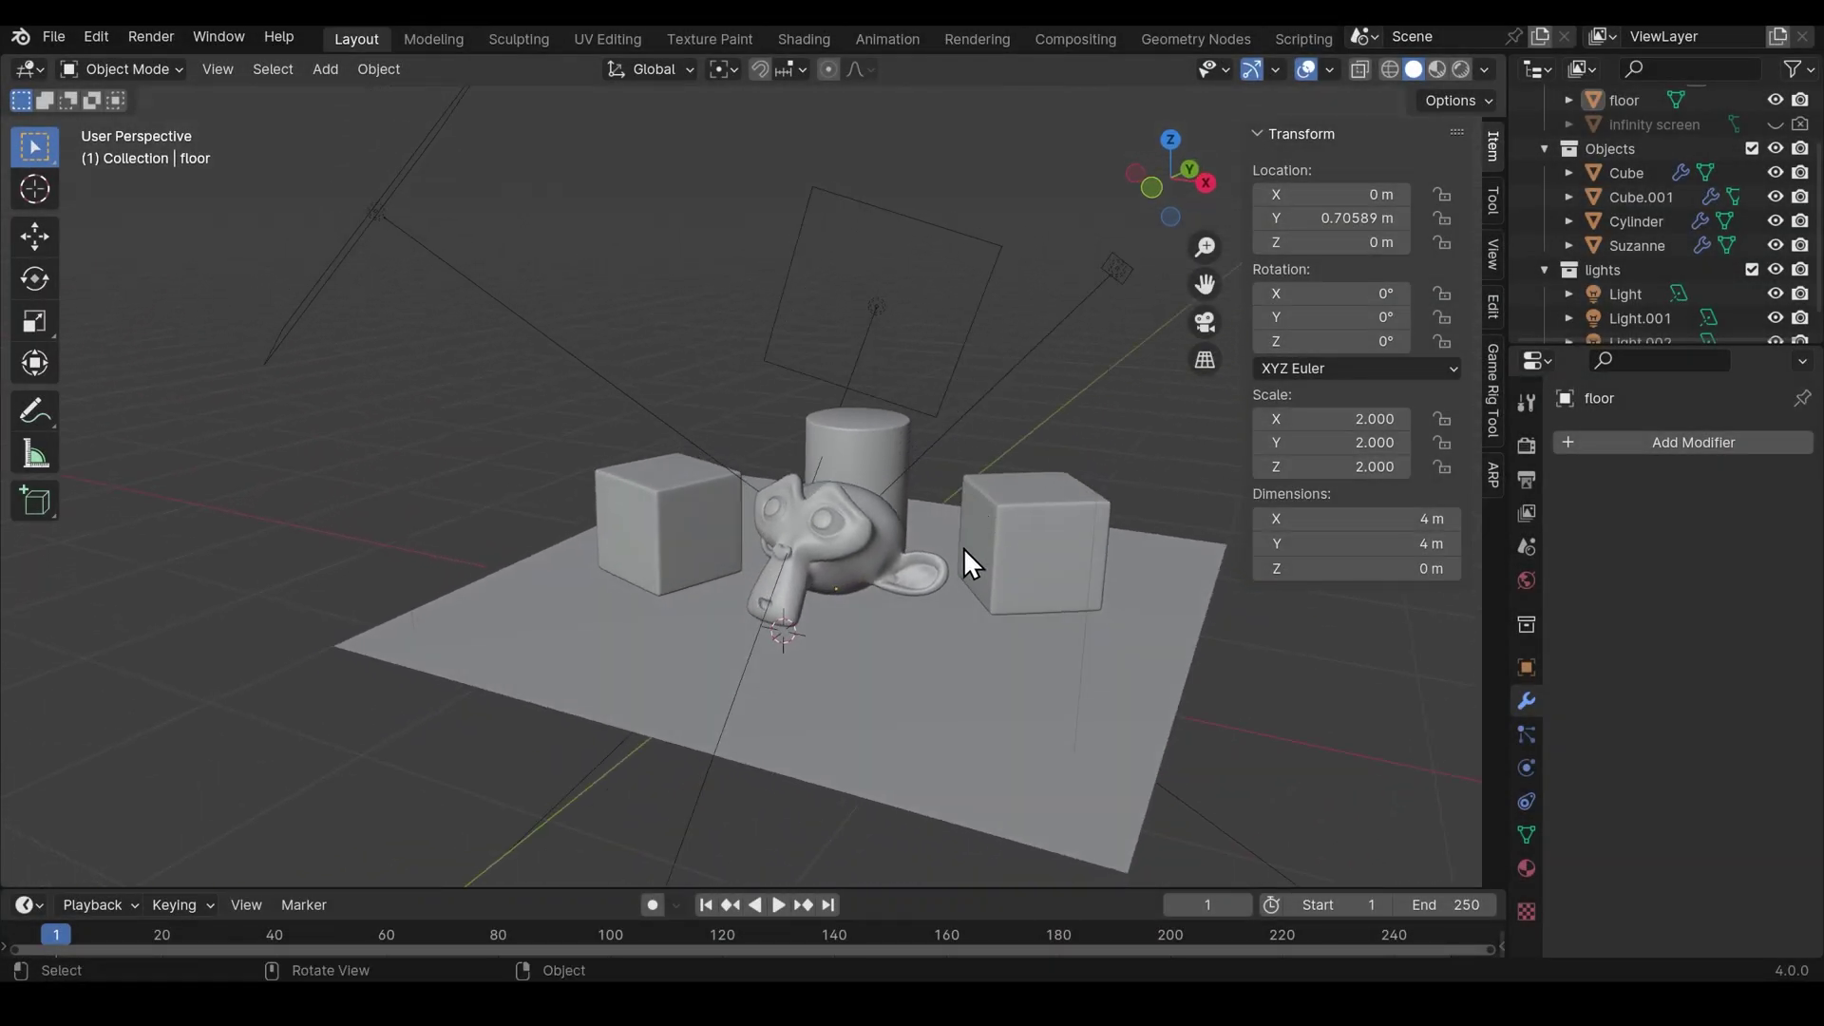
left_click(881, 554)
left_click(880, 458)
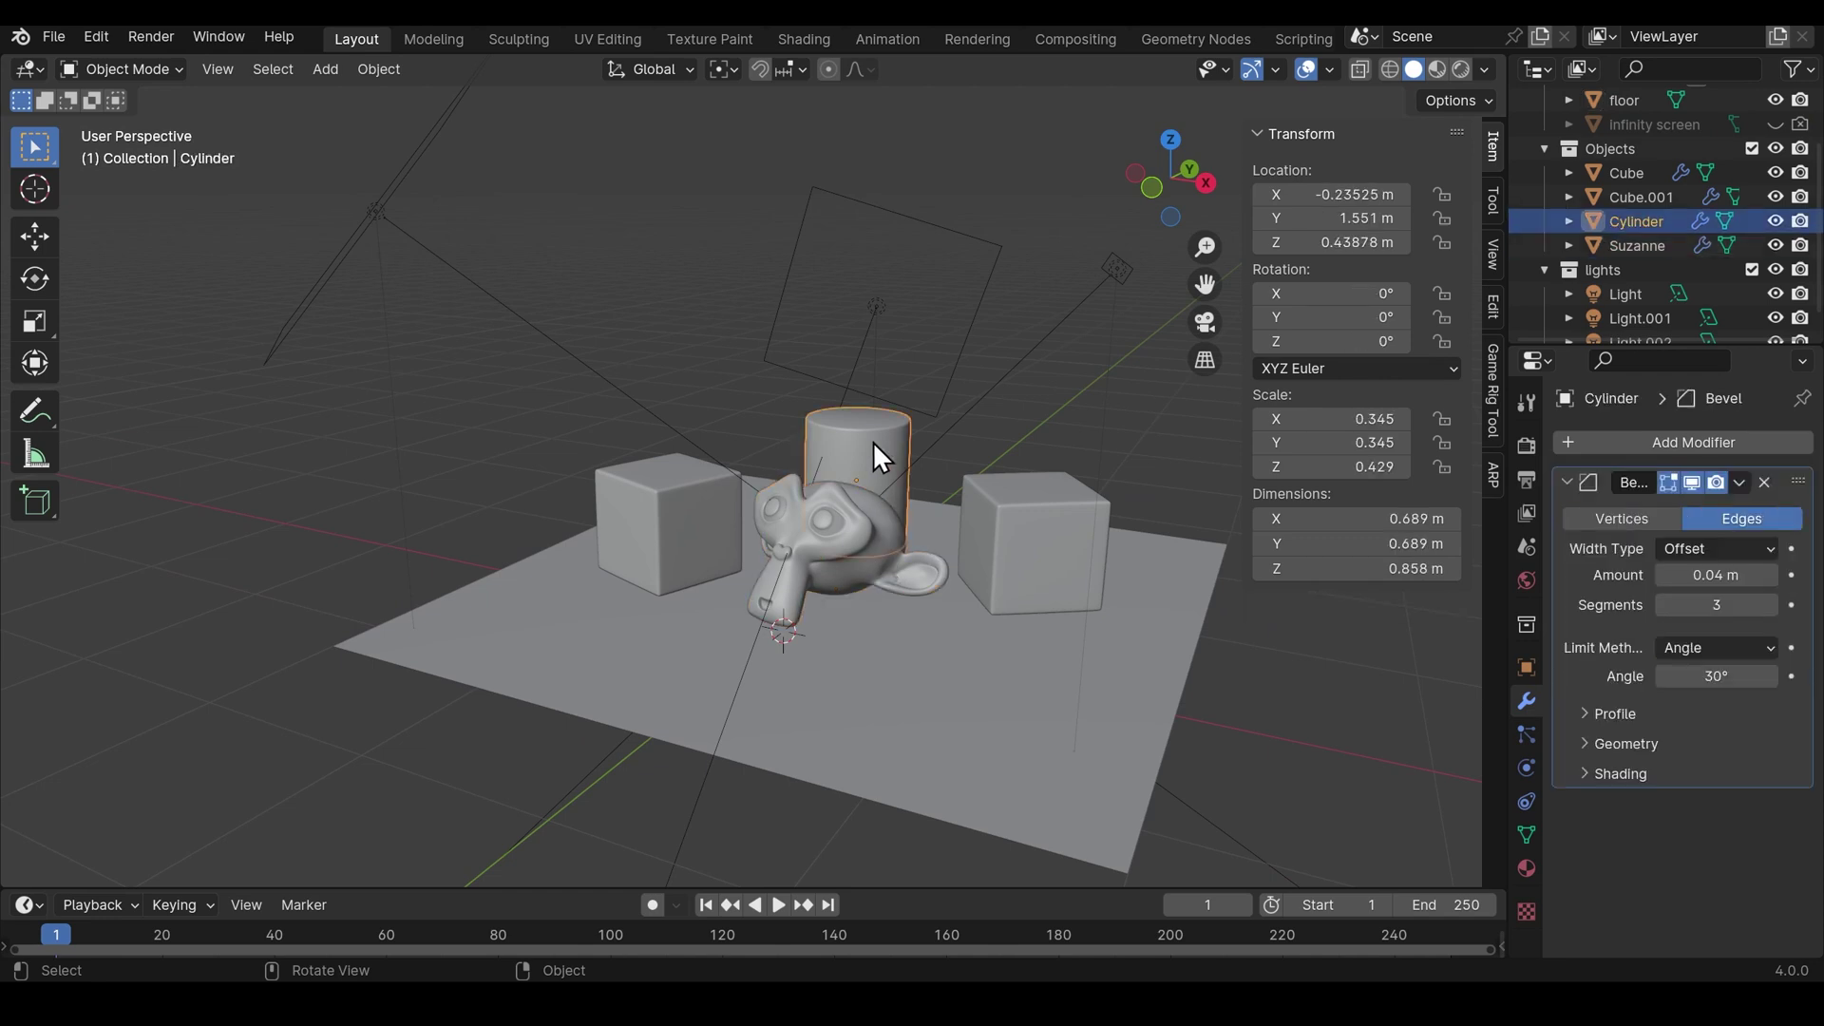
left_click(1022, 513)
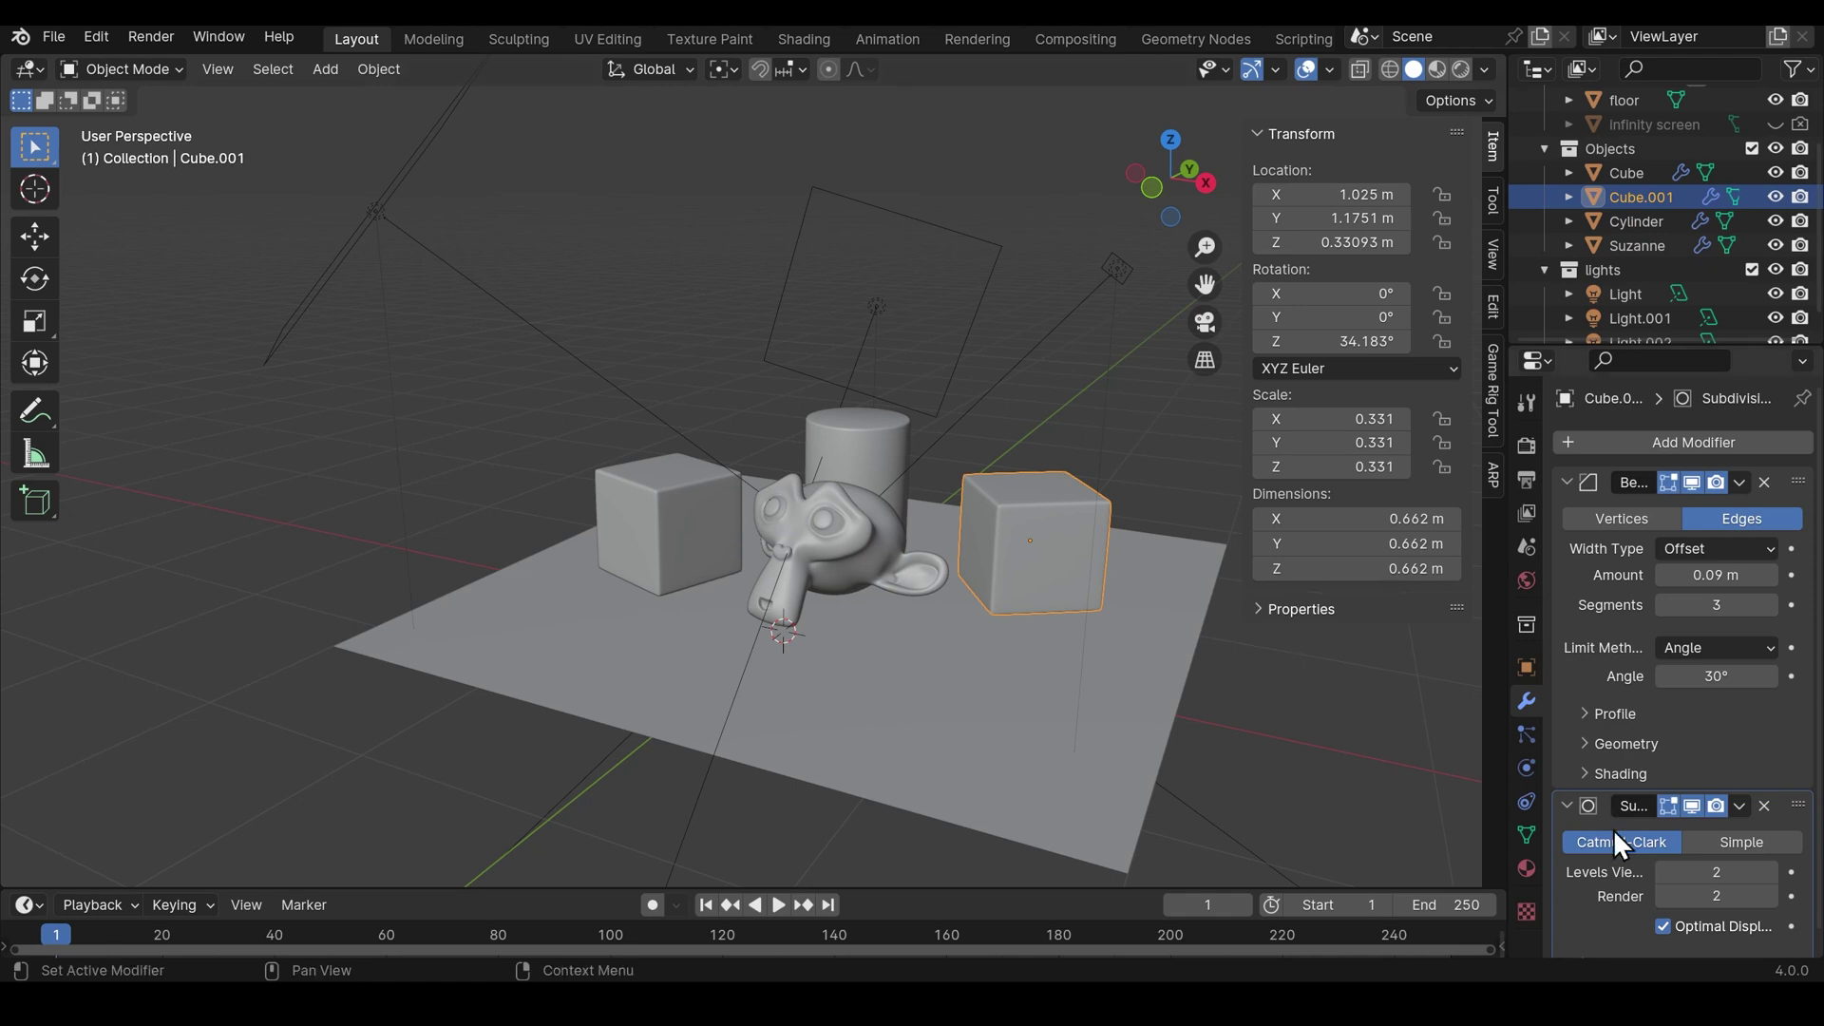
left_click(692, 516)
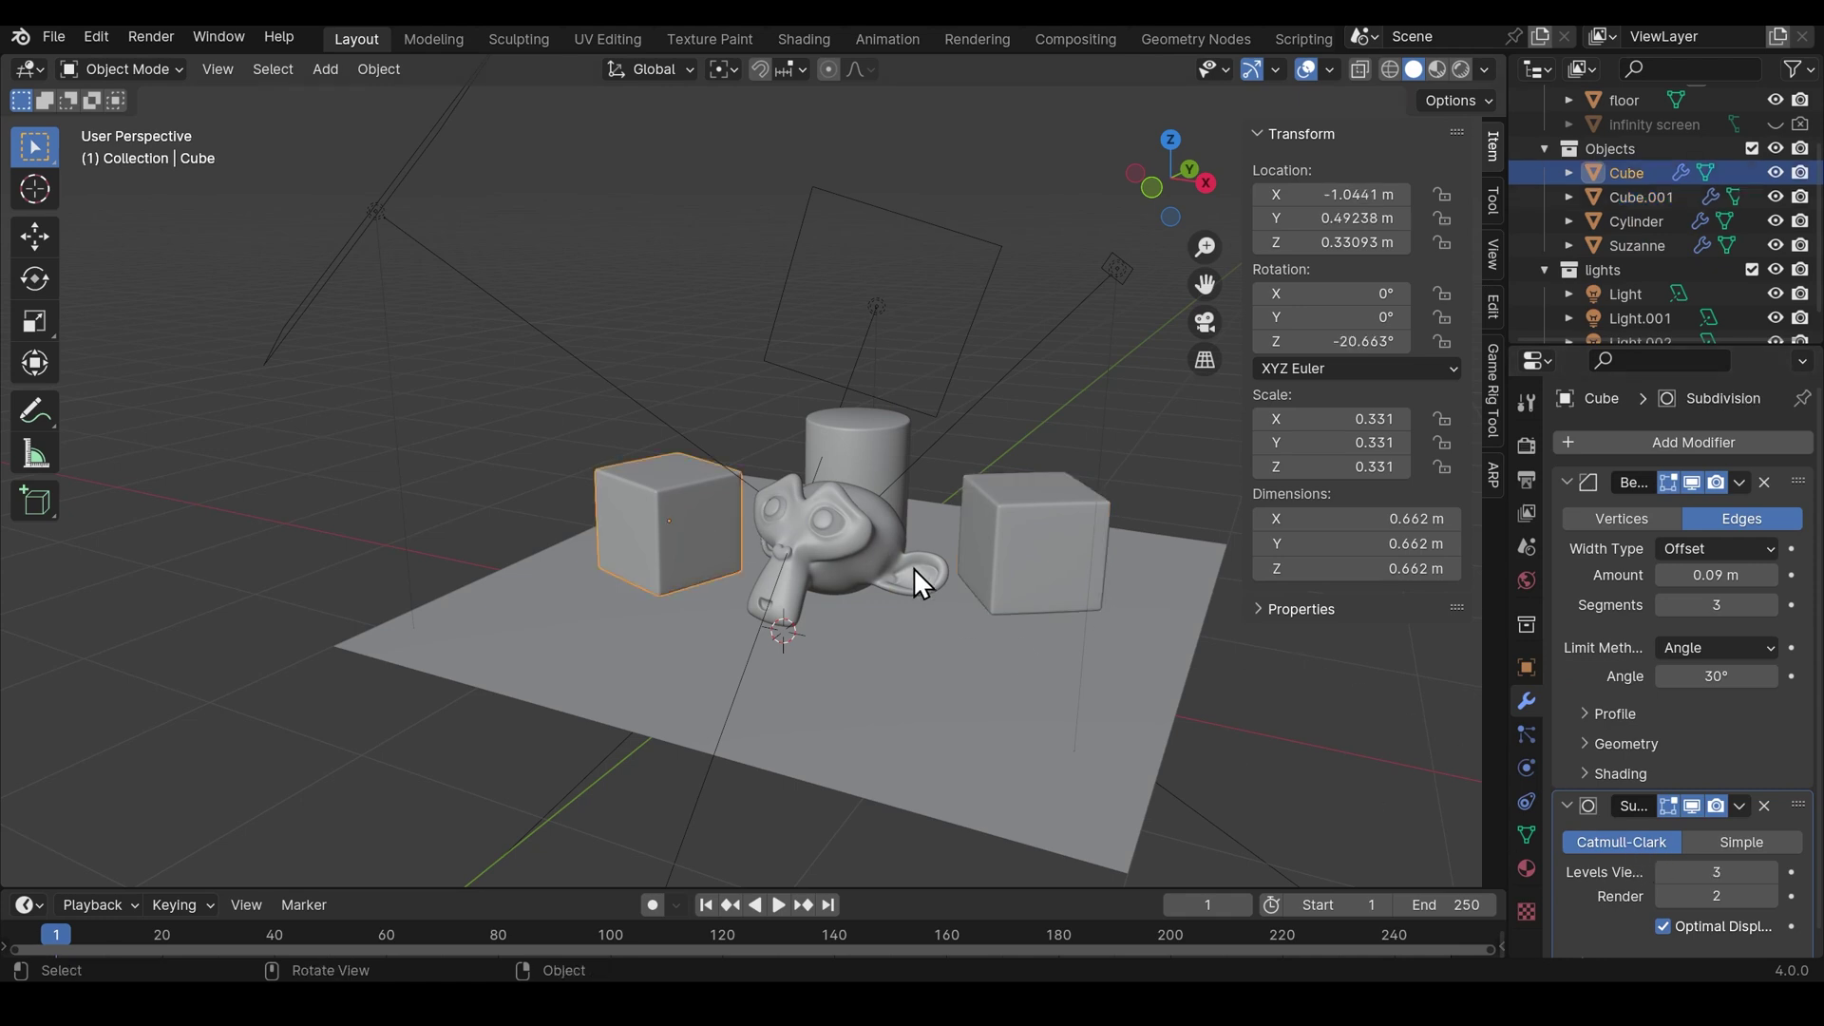
middle_click_drag(897, 498, 952, 567)
left_click(1047, 555)
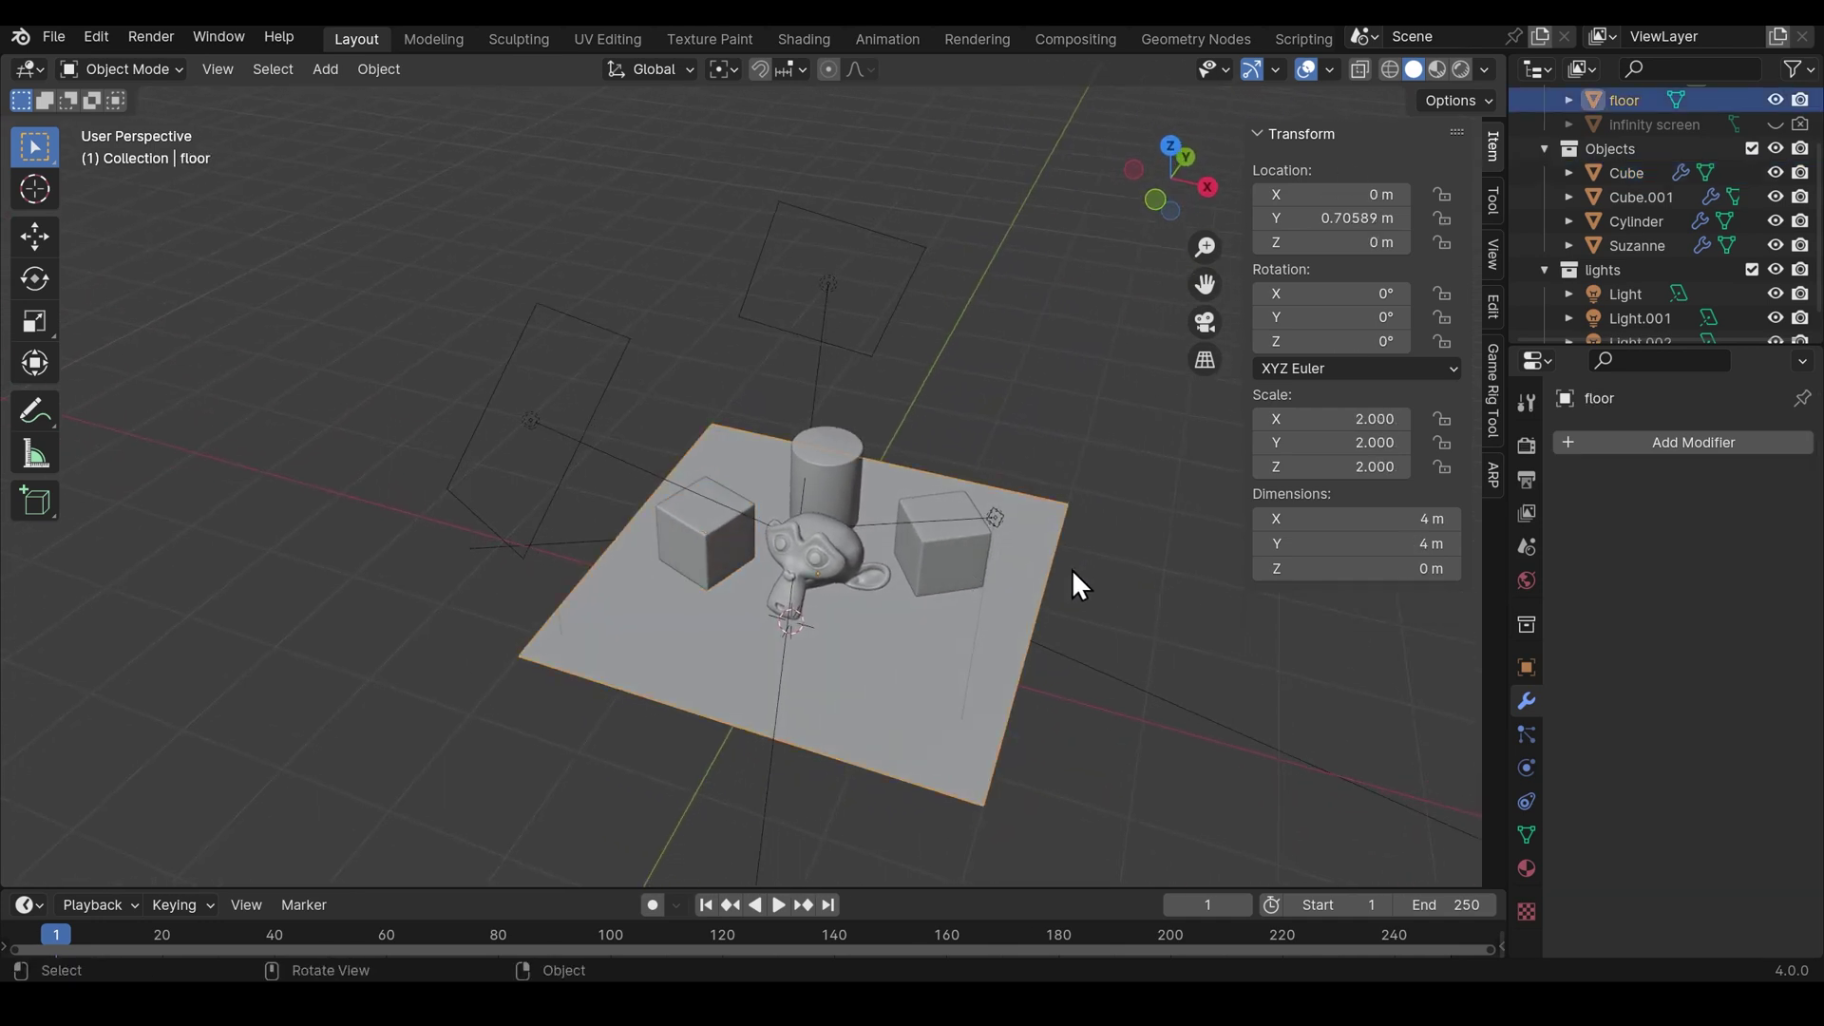
Step: Hide the floor plane, show the Infinity screen backdrop and select it
left_click(1773, 100)
left_click(1772, 125)
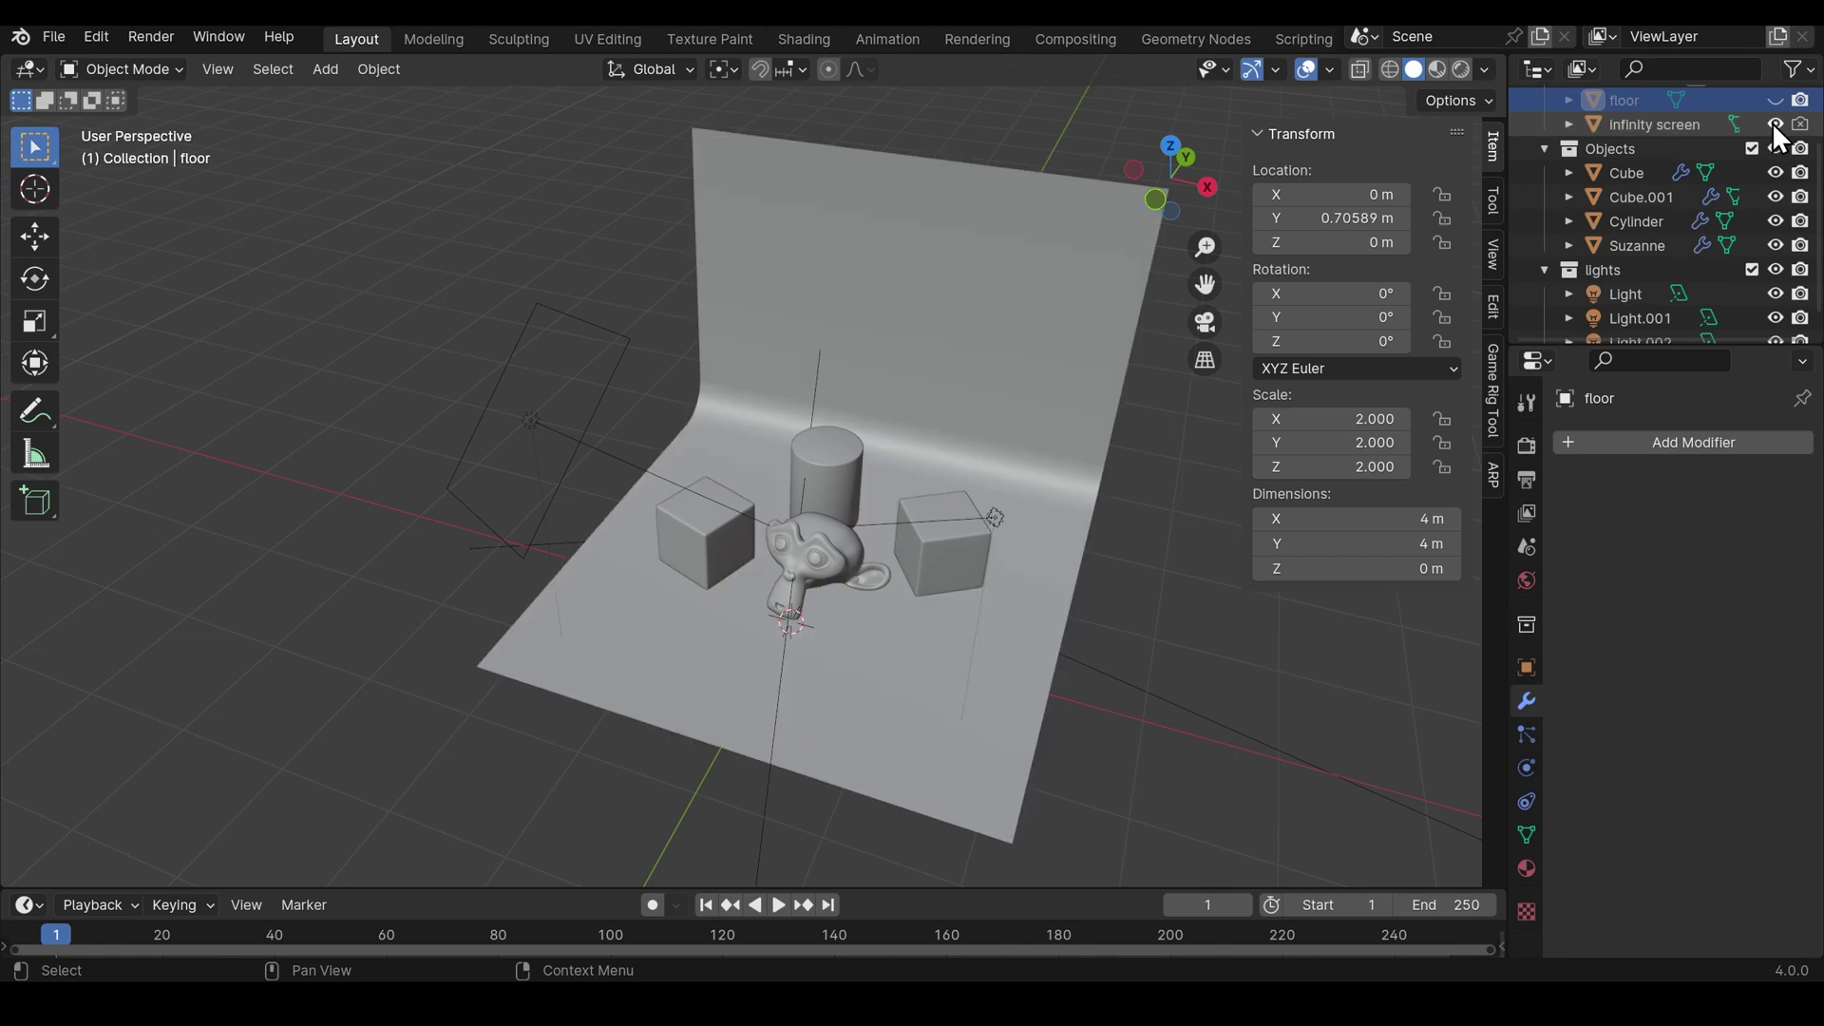
left_click(1062, 423)
Step: Inspect the infinity screen's curved mesh in Edit Mode, then return to Object Mode
key("Tab")
middle_click_drag(1062, 423, 878, 524)
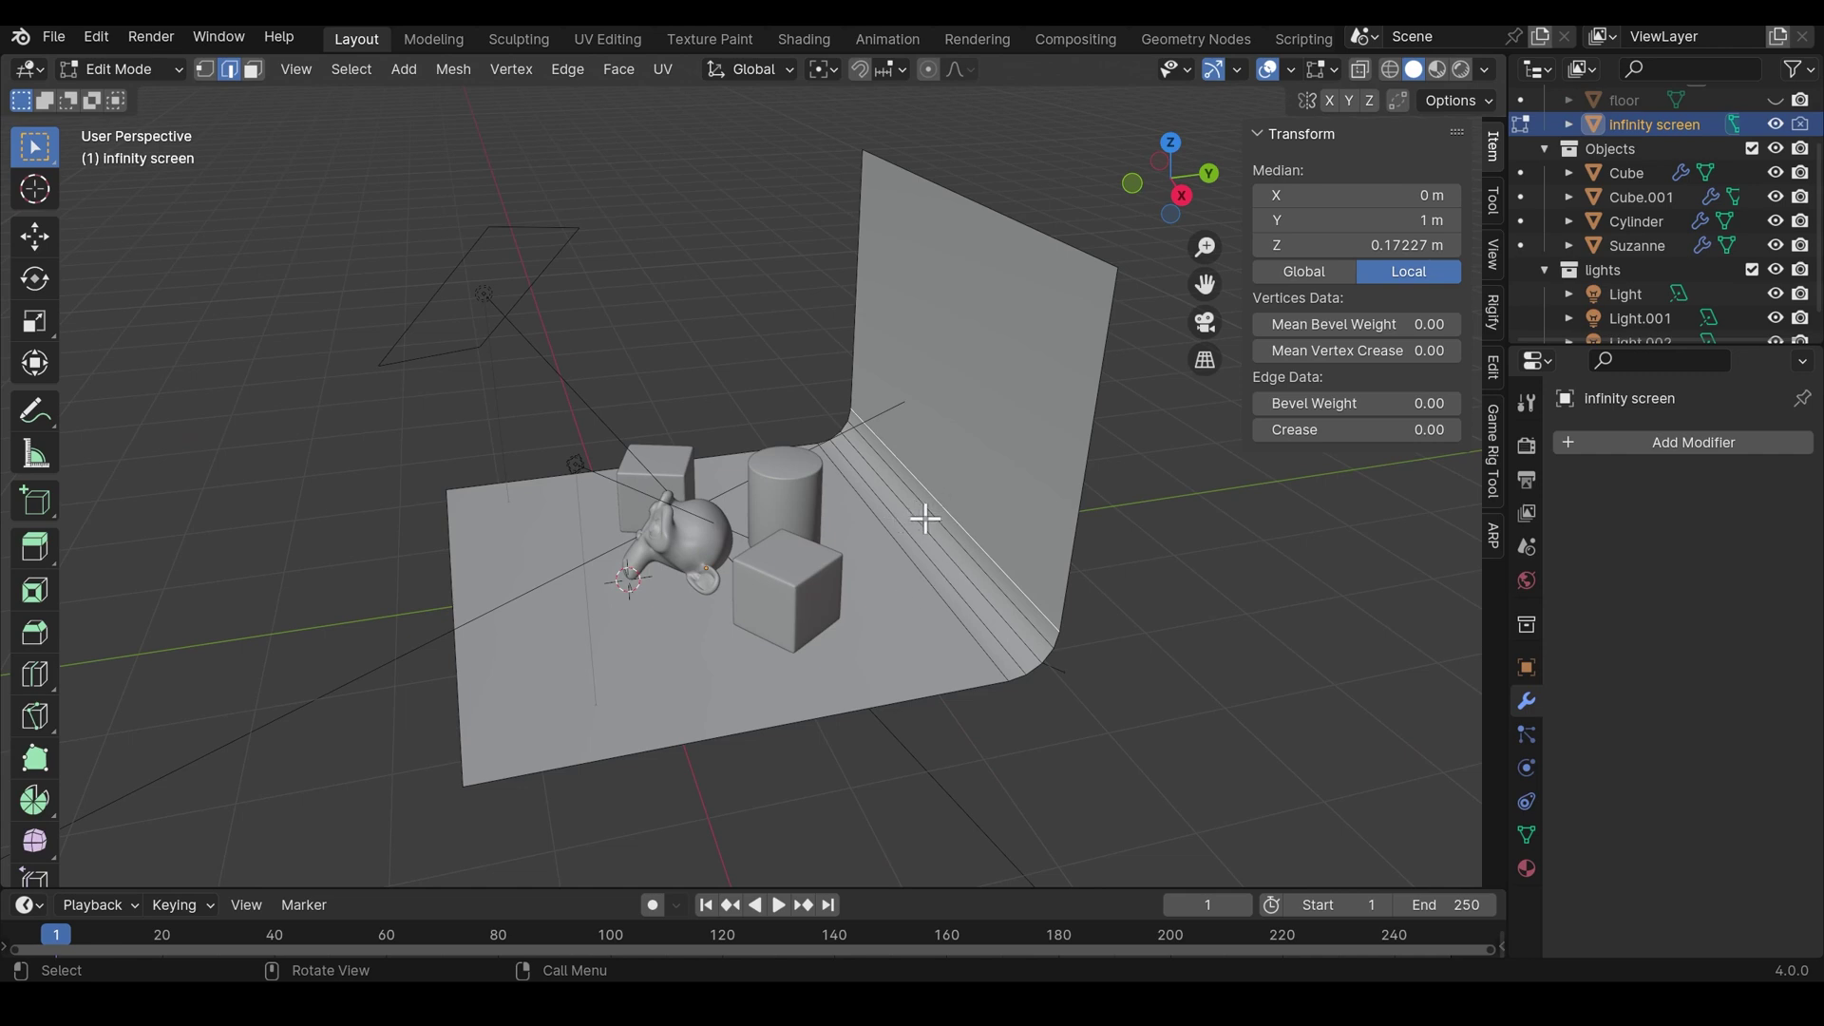
key("Tab")
middle_click_drag(926, 518, 931, 561)
Step: Switch to the Shading workspace and review the Cycles GPU Compute render settings
left_click(803, 38)
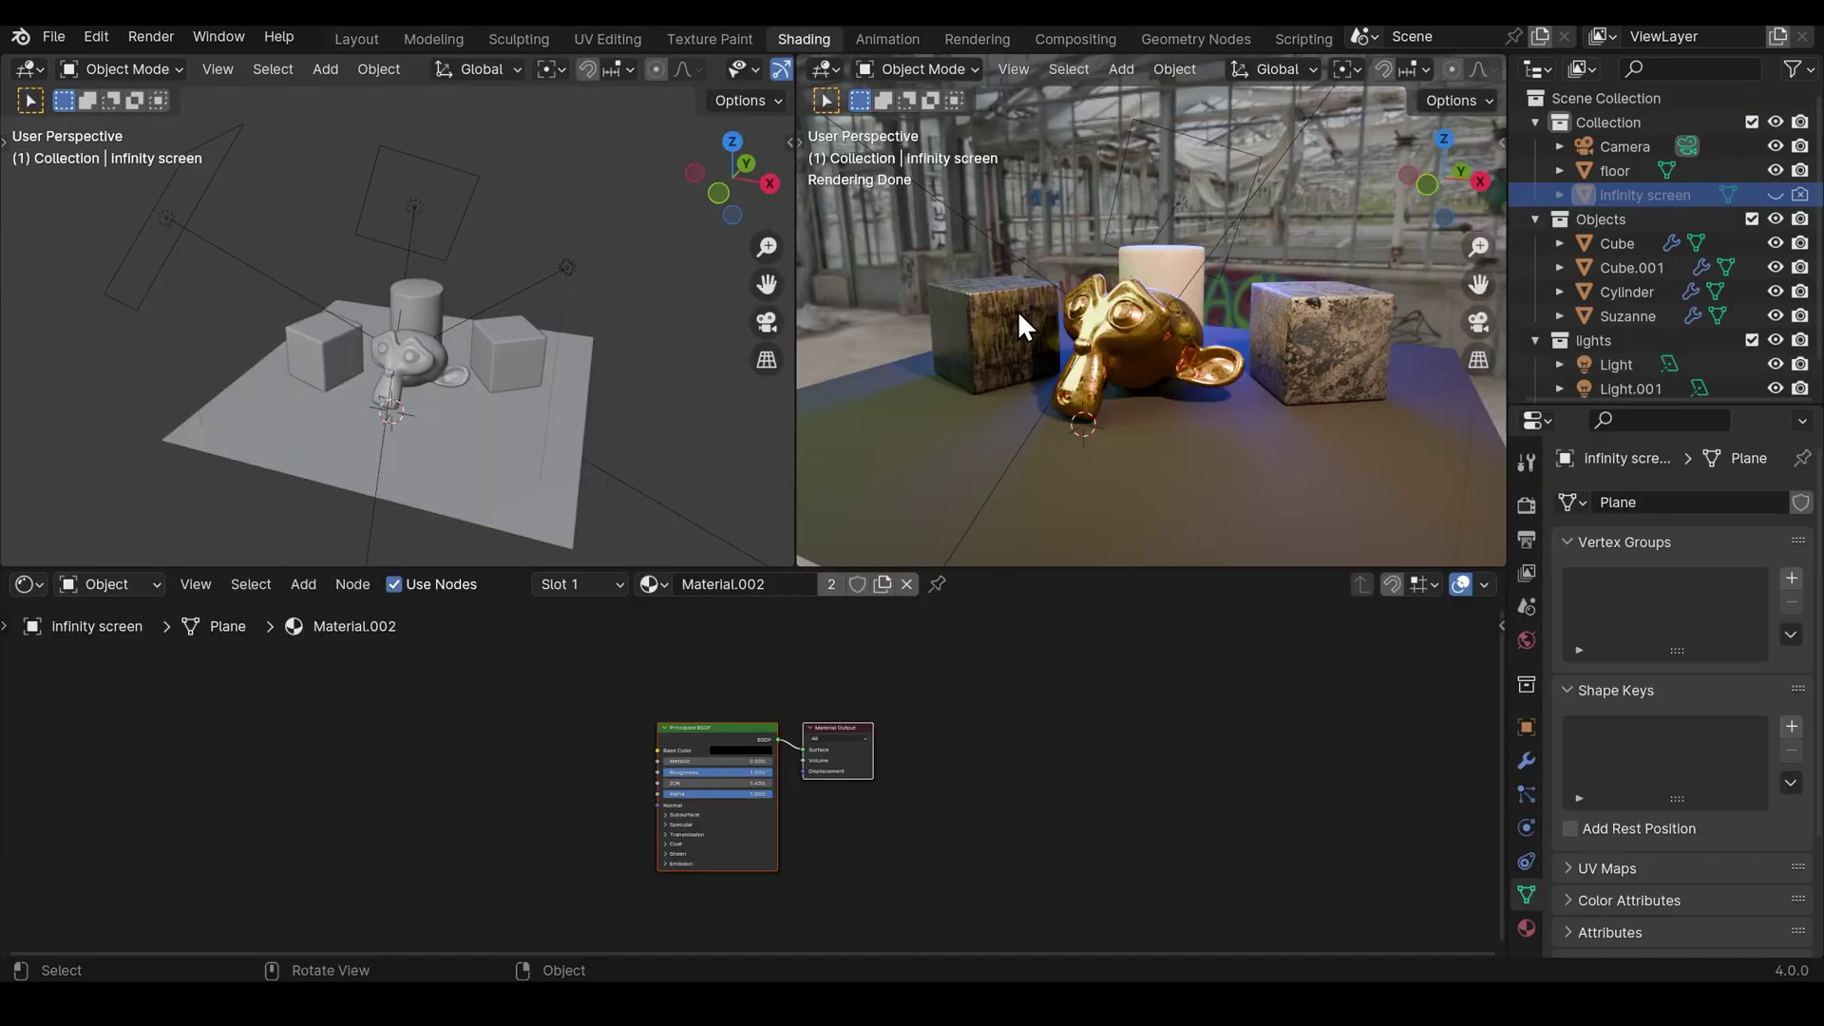
scroll(1462, 72, "down", 6)
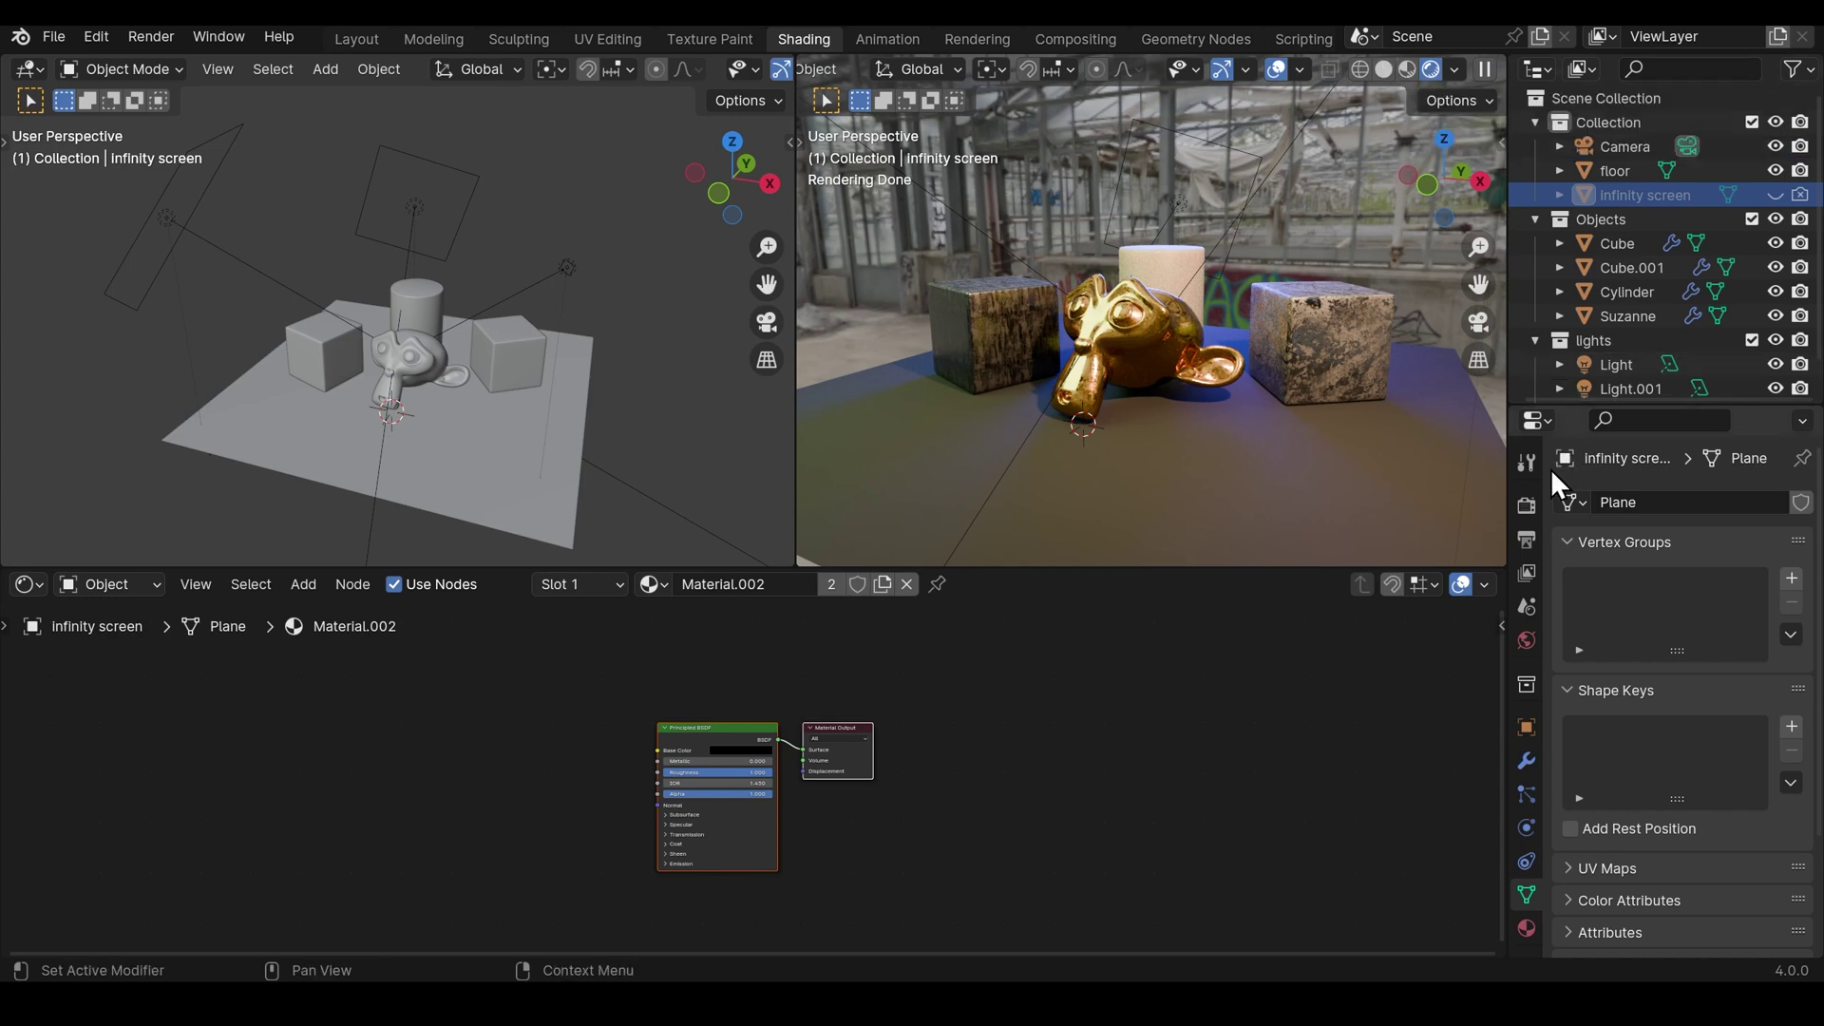
left_click(1526, 506)
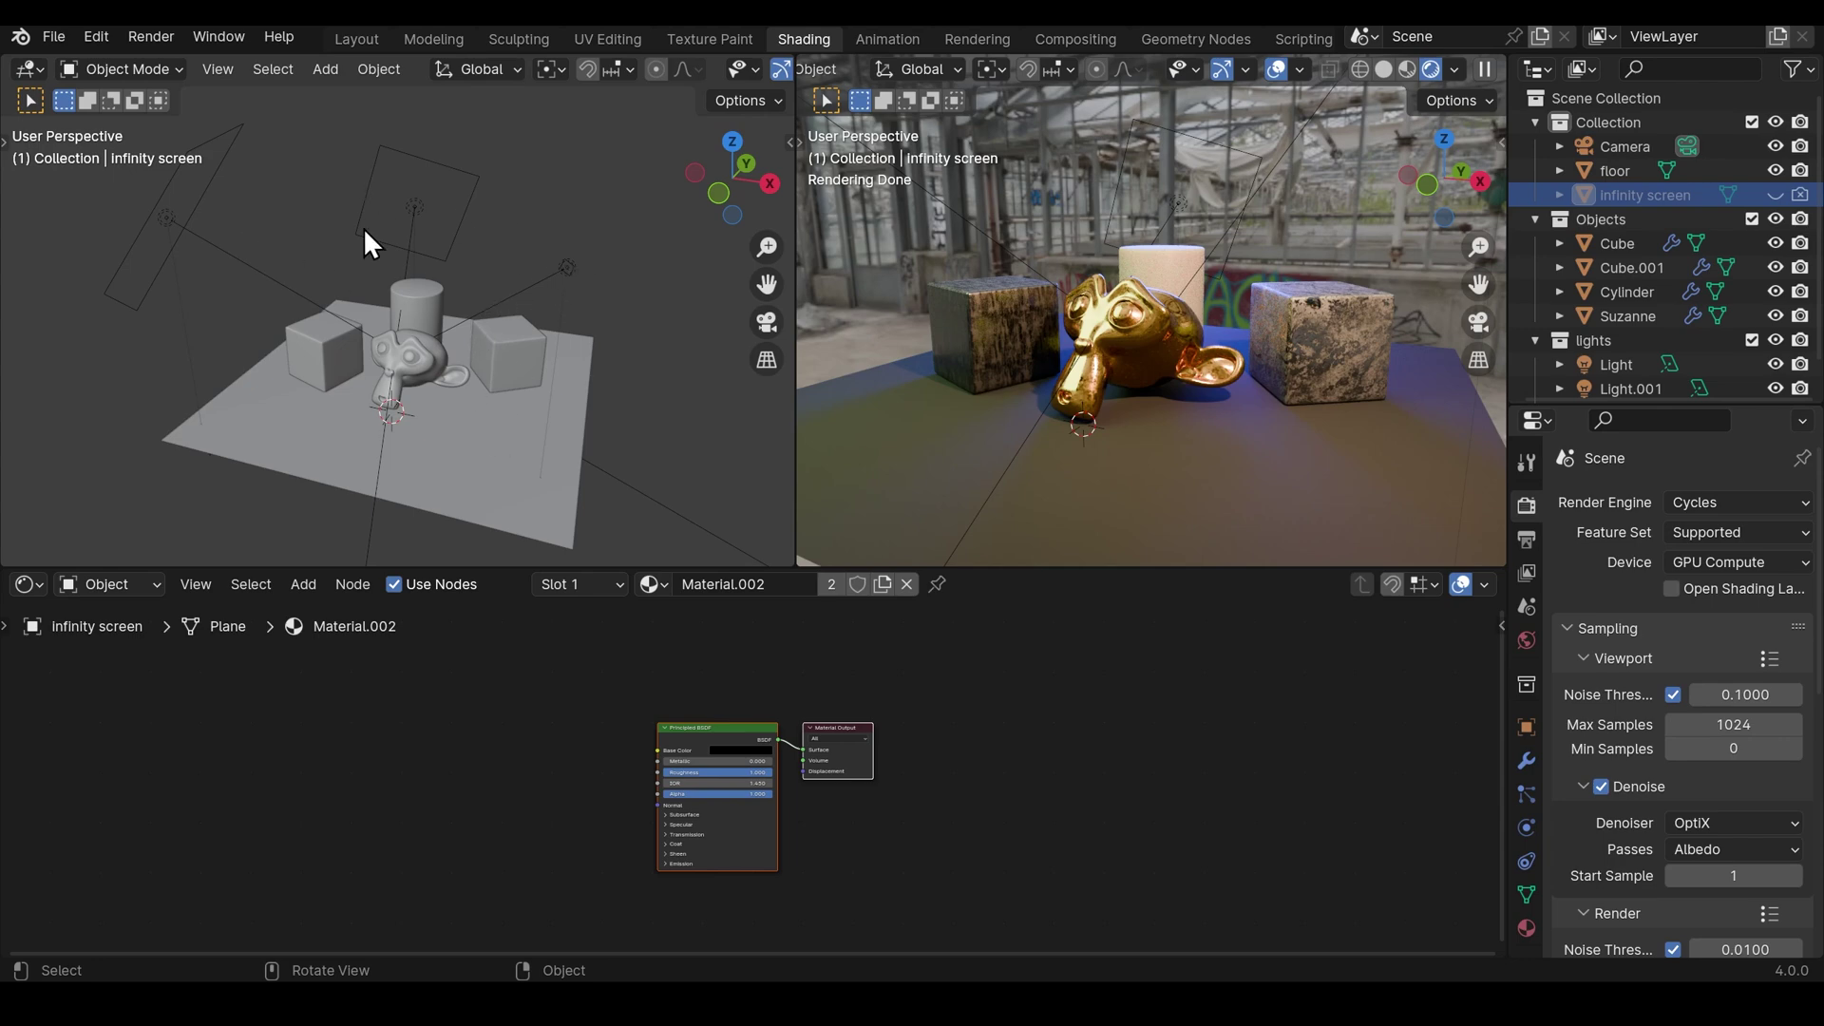
scroll(826, 736, "up", 2)
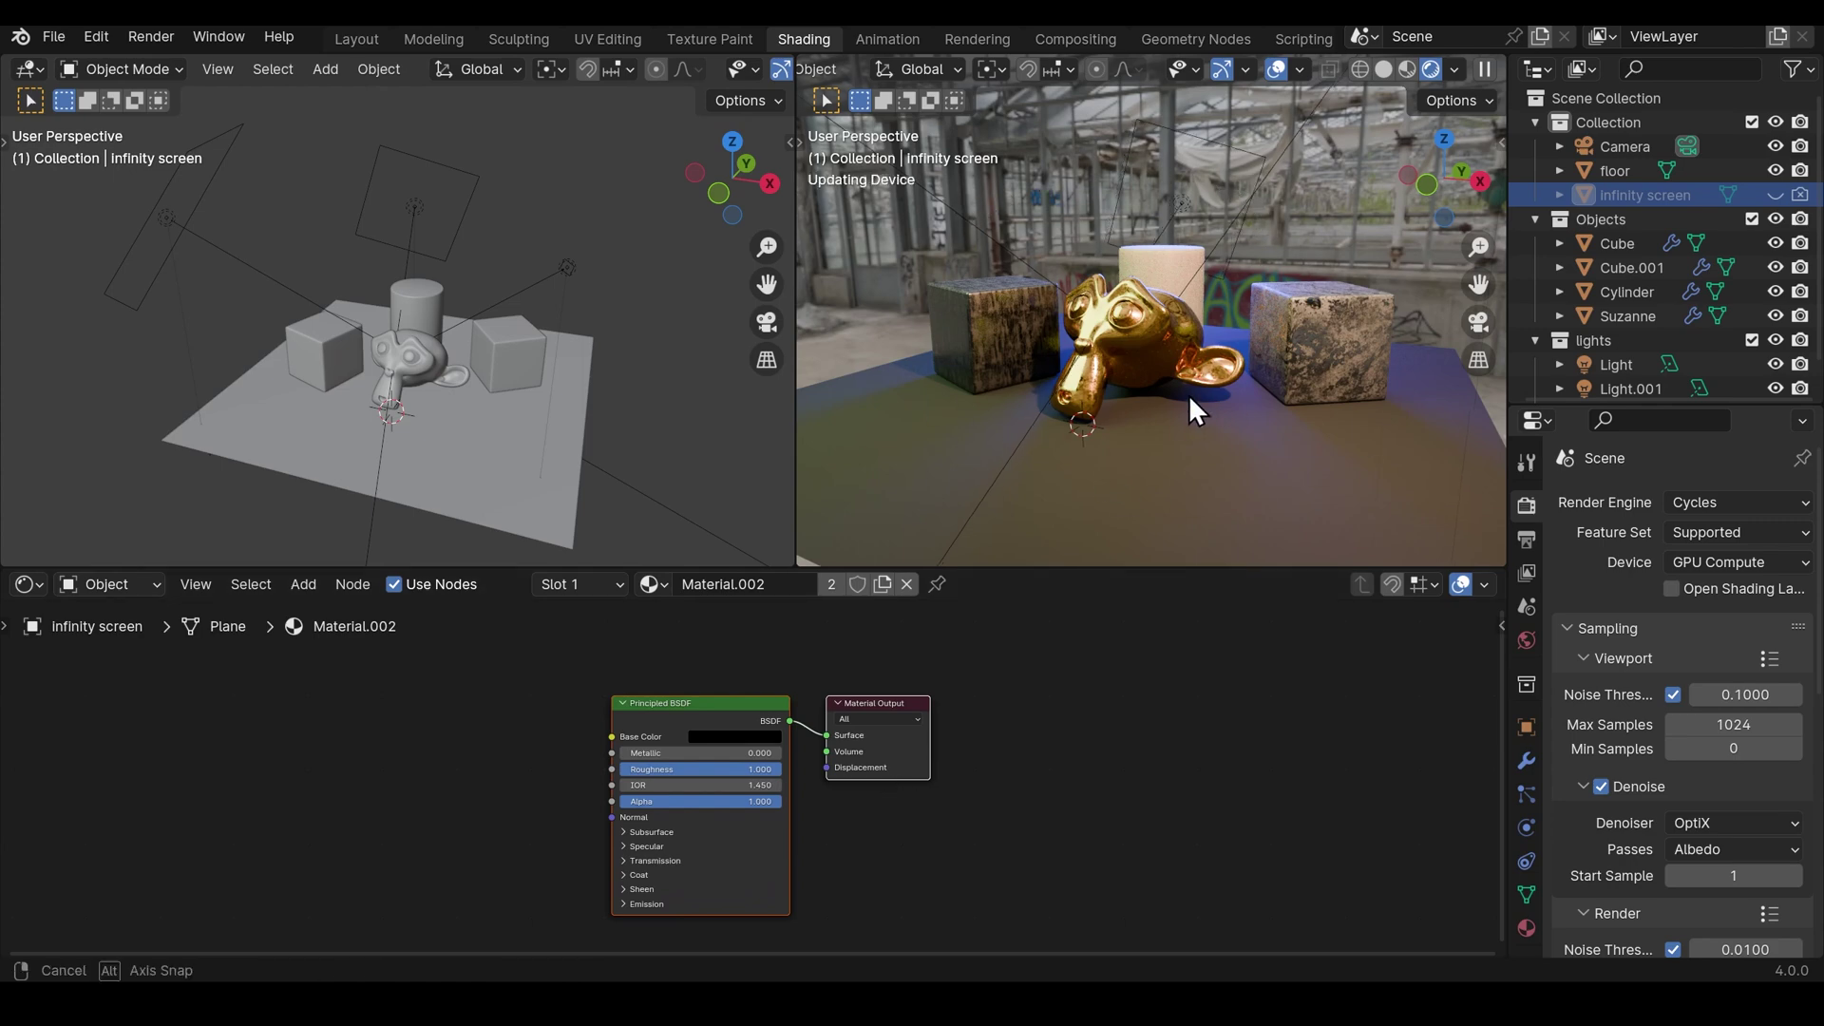
mouse_move(1188, 395)
middle_mouse_down()
mouse_move(1104, 396)
mouse_move(1195, 397)
middle_mouse_up()
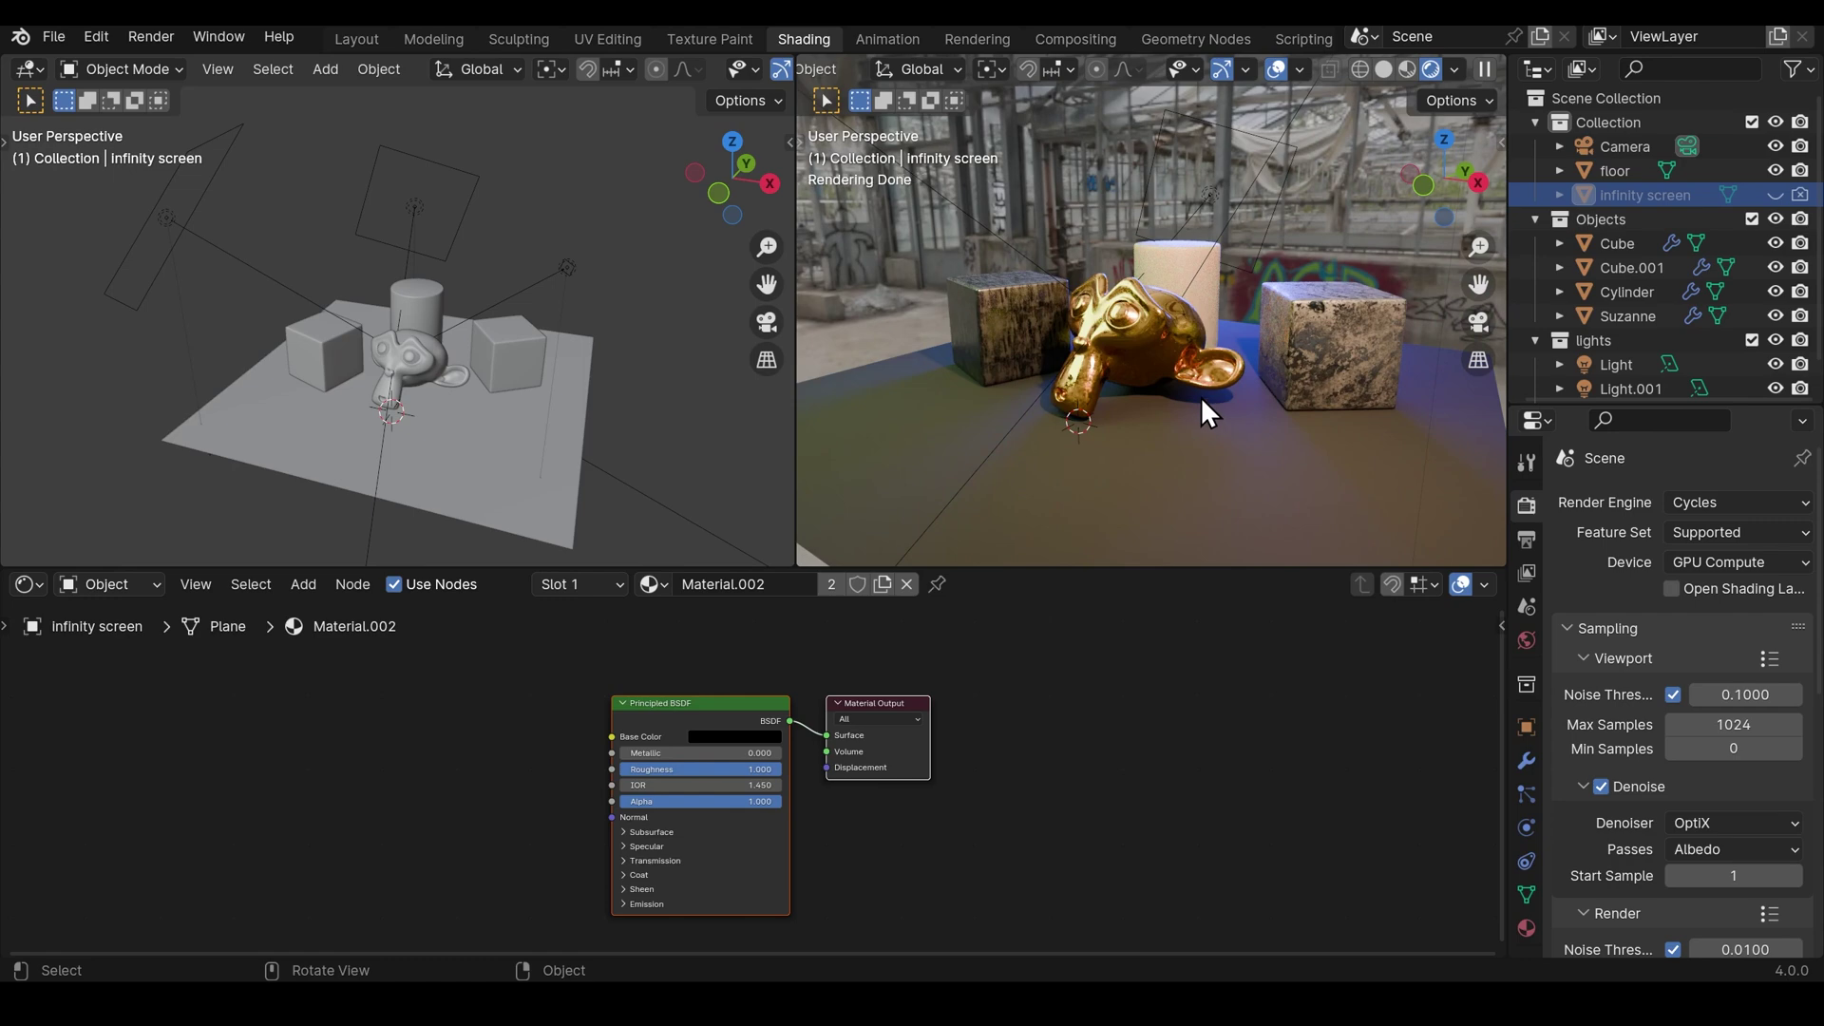
Step: Switch the node editor Shader Type to World to review the greenhouse HDRI nodes
left_click(135, 589)
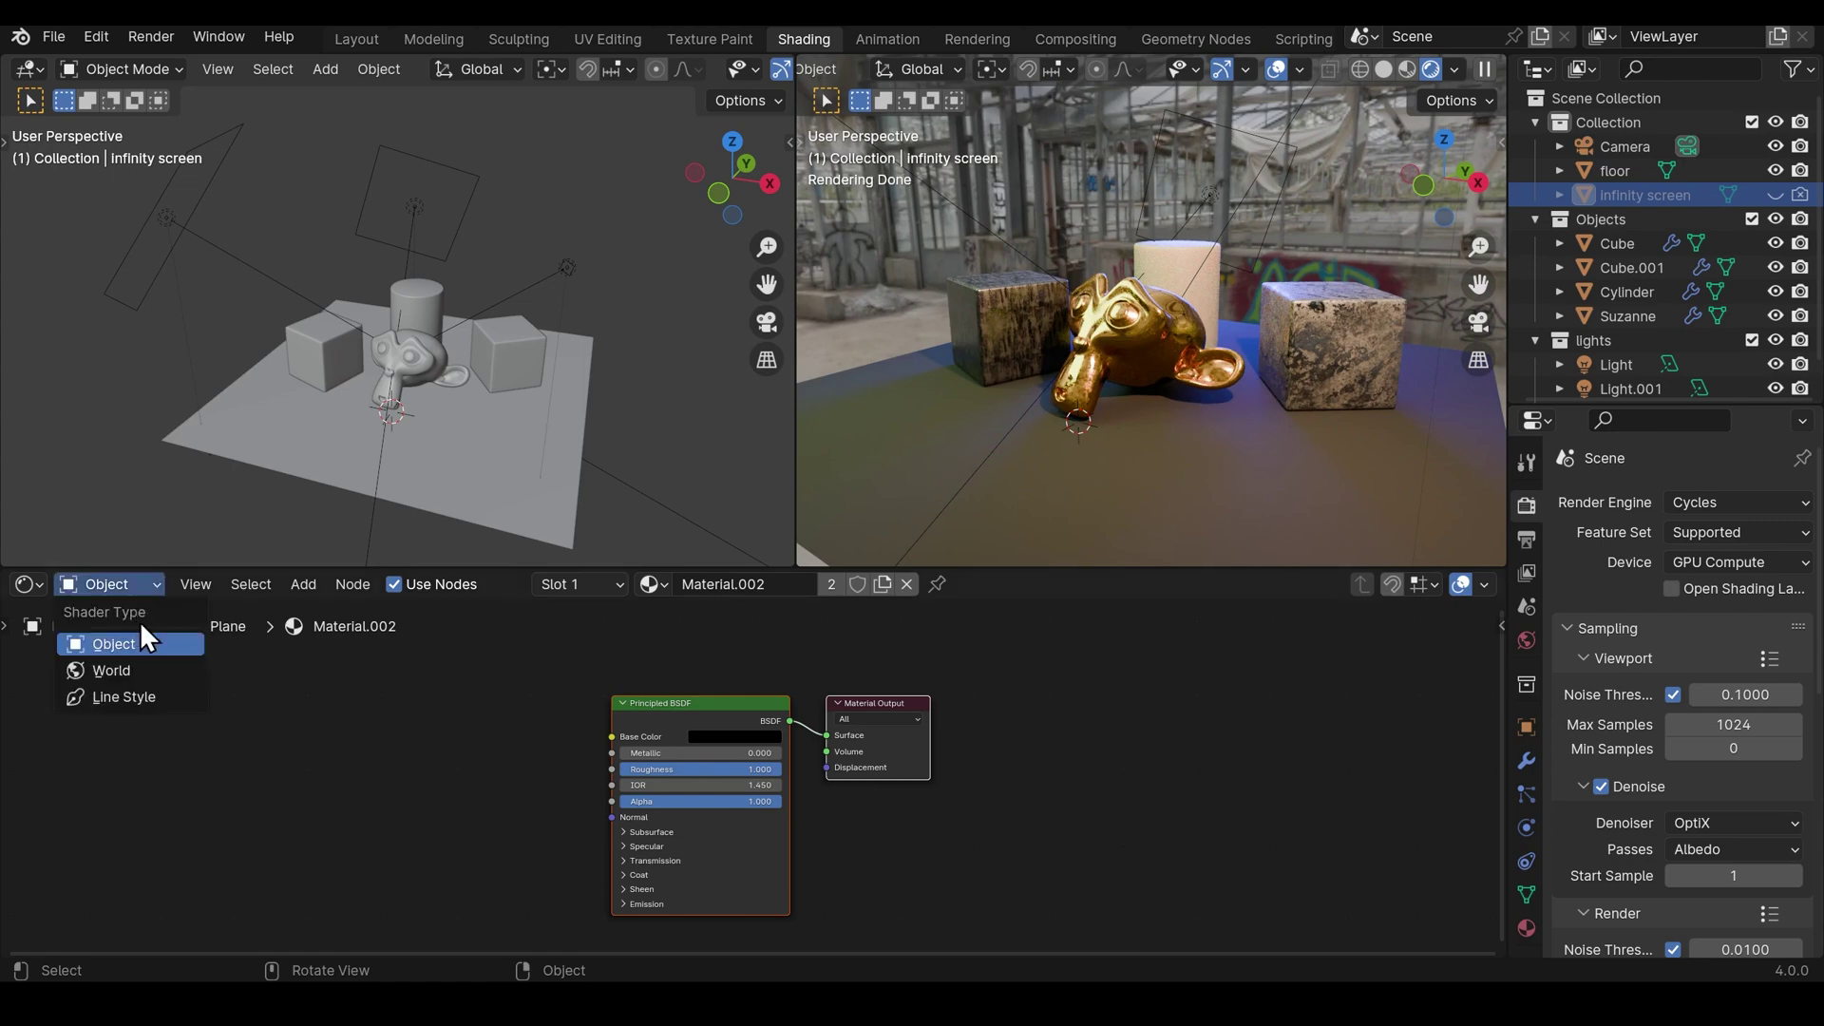
left_click(131, 663)
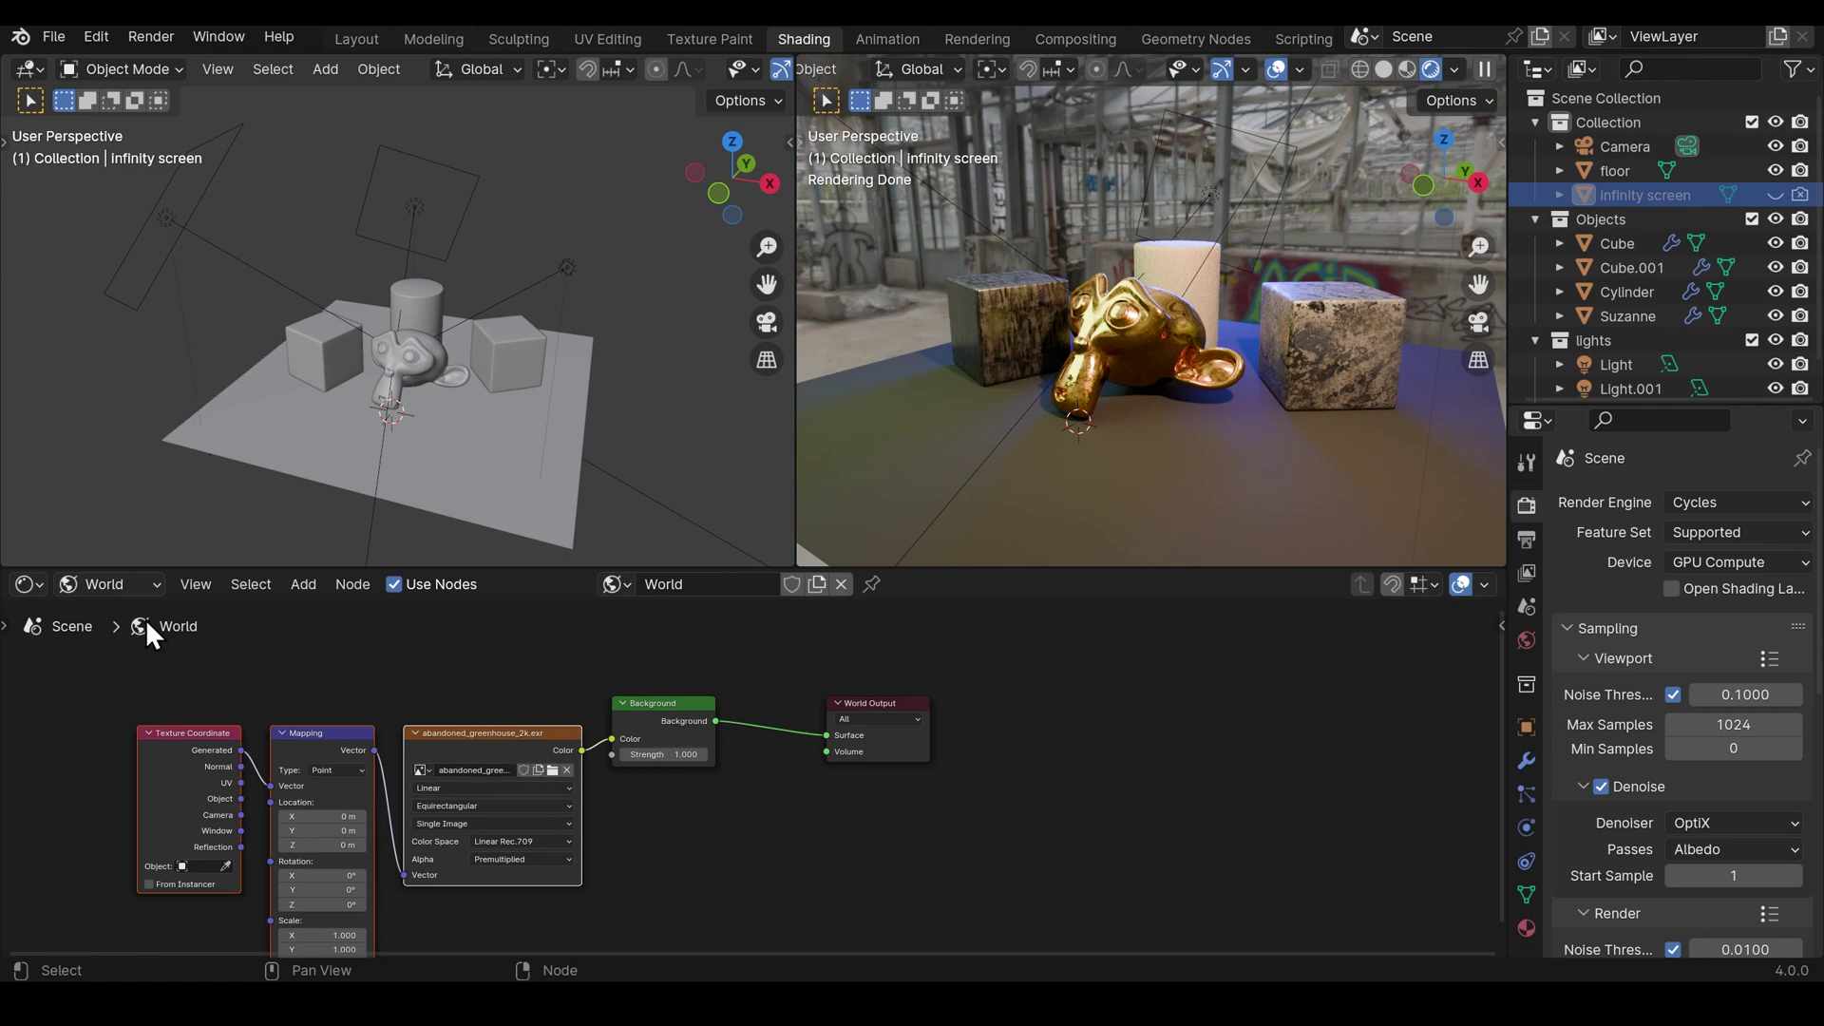
left_click(119, 584)
Step: Set the Shader Type back to Object, select Light and orbit the rendered view to the front
left_click(121, 640)
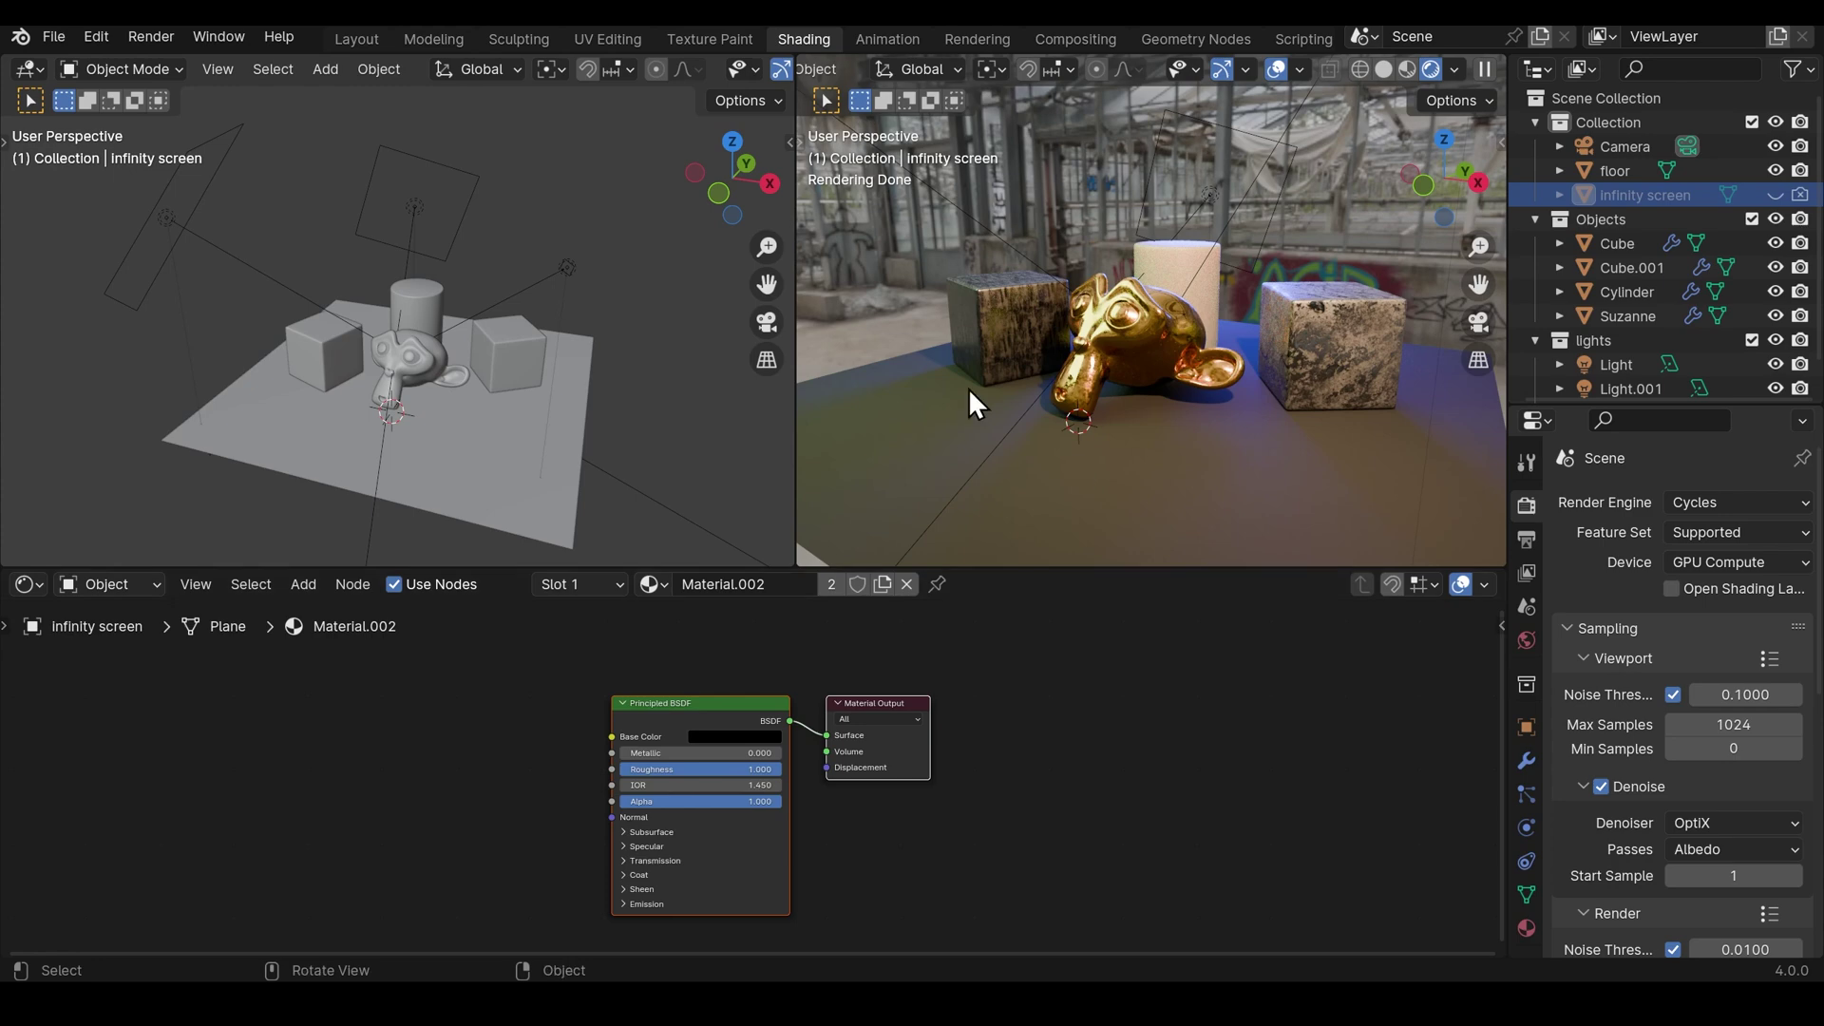
left_click(569, 272)
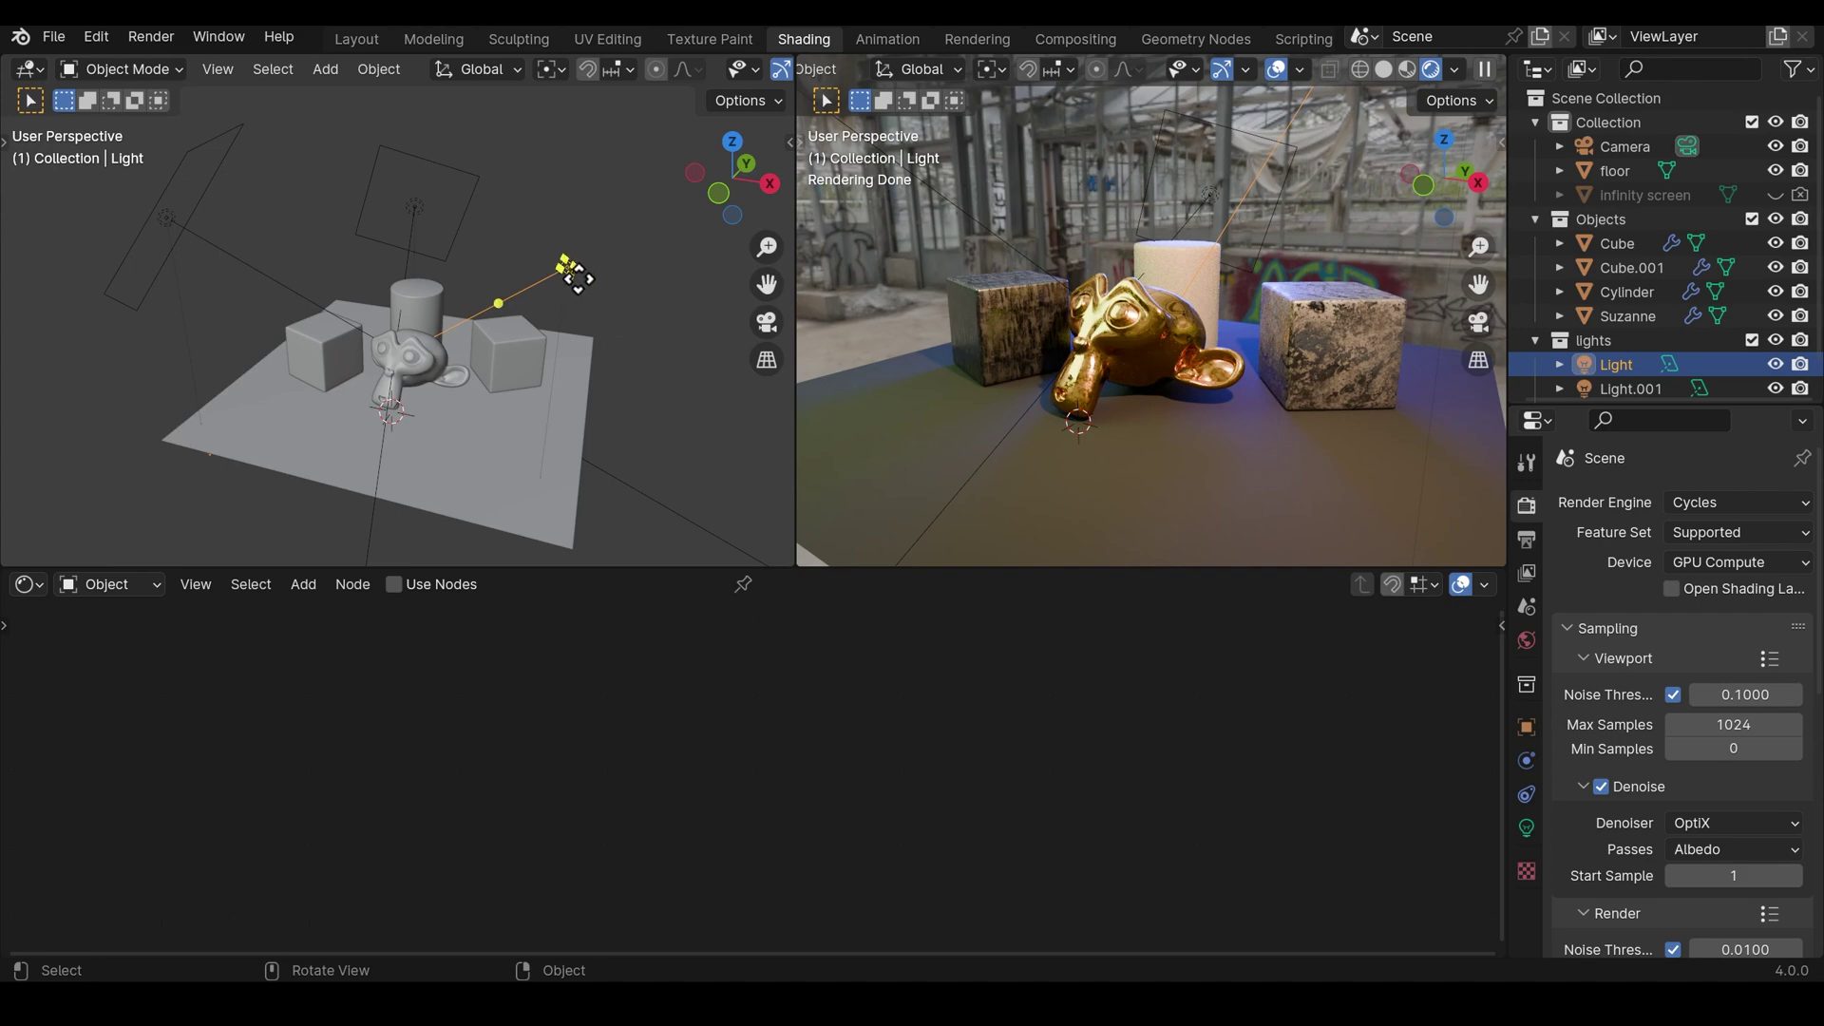
left_click_drag(569, 274, 1116, 414)
middle_click_drag(1116, 414, 1199, 429)
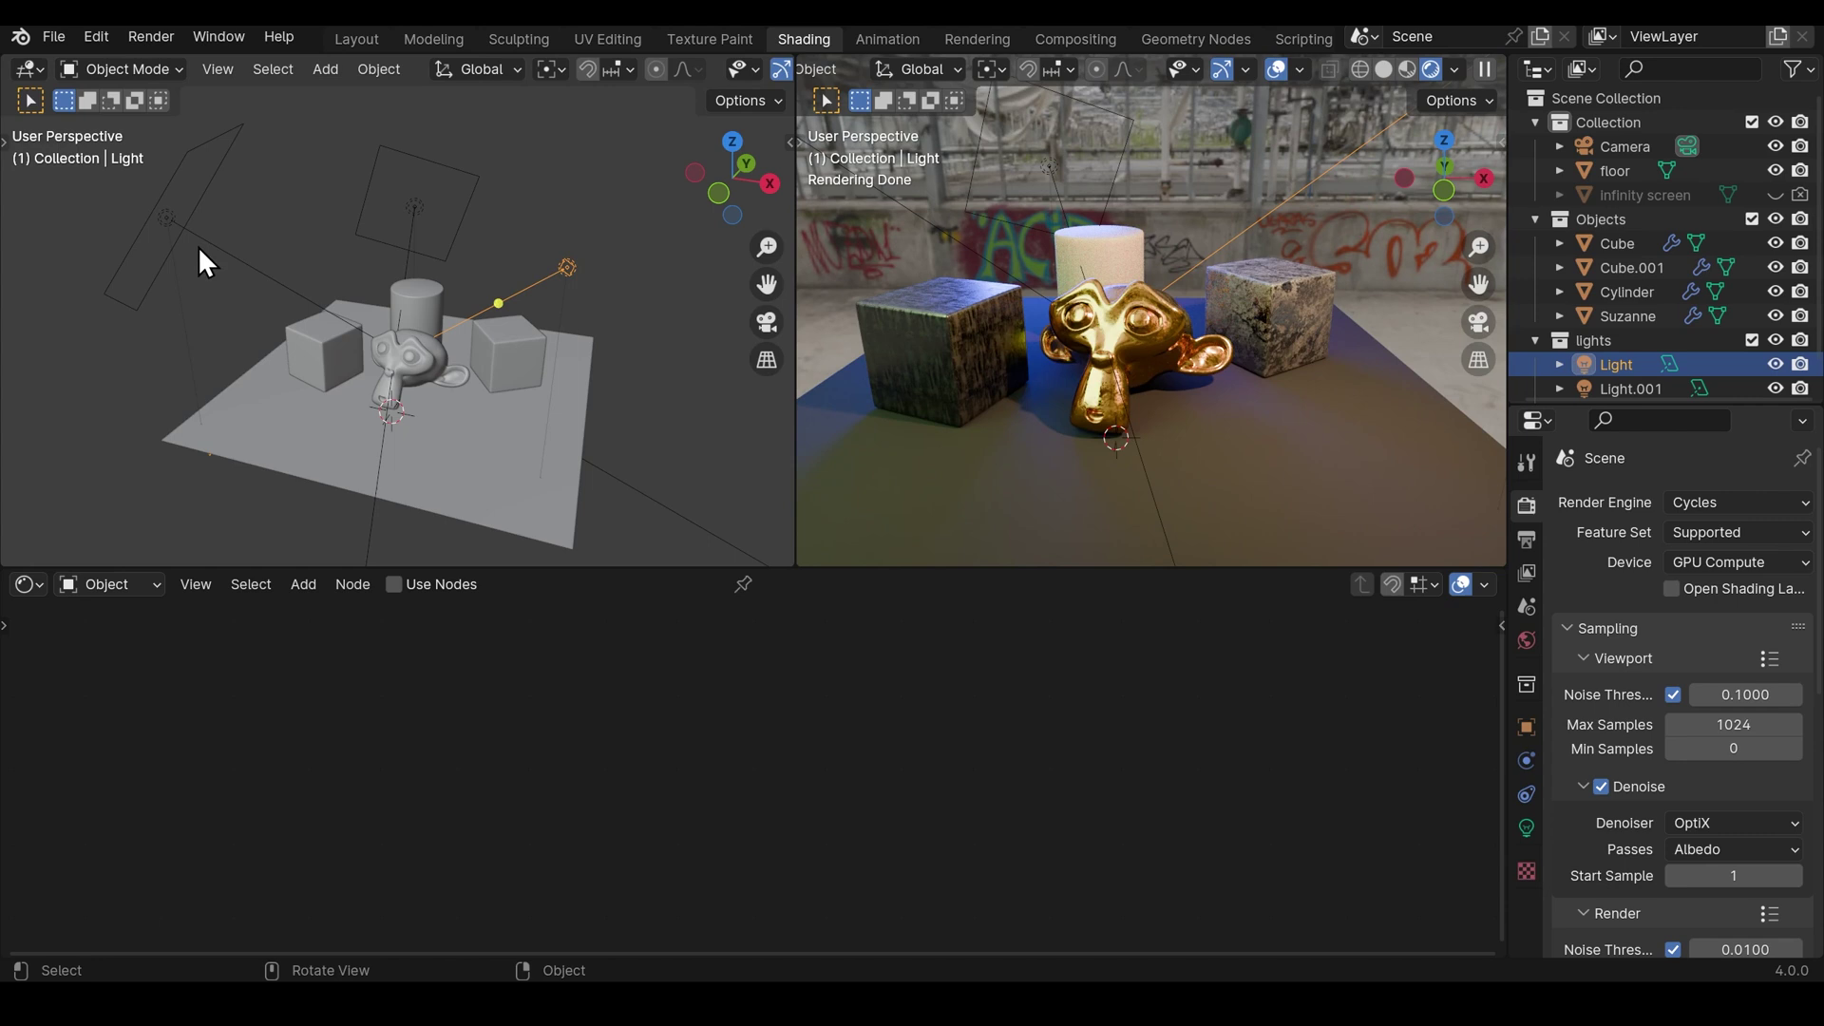
Step: Select Light.001, Light.002 and then Light in turn to check each one
left_click(184, 219)
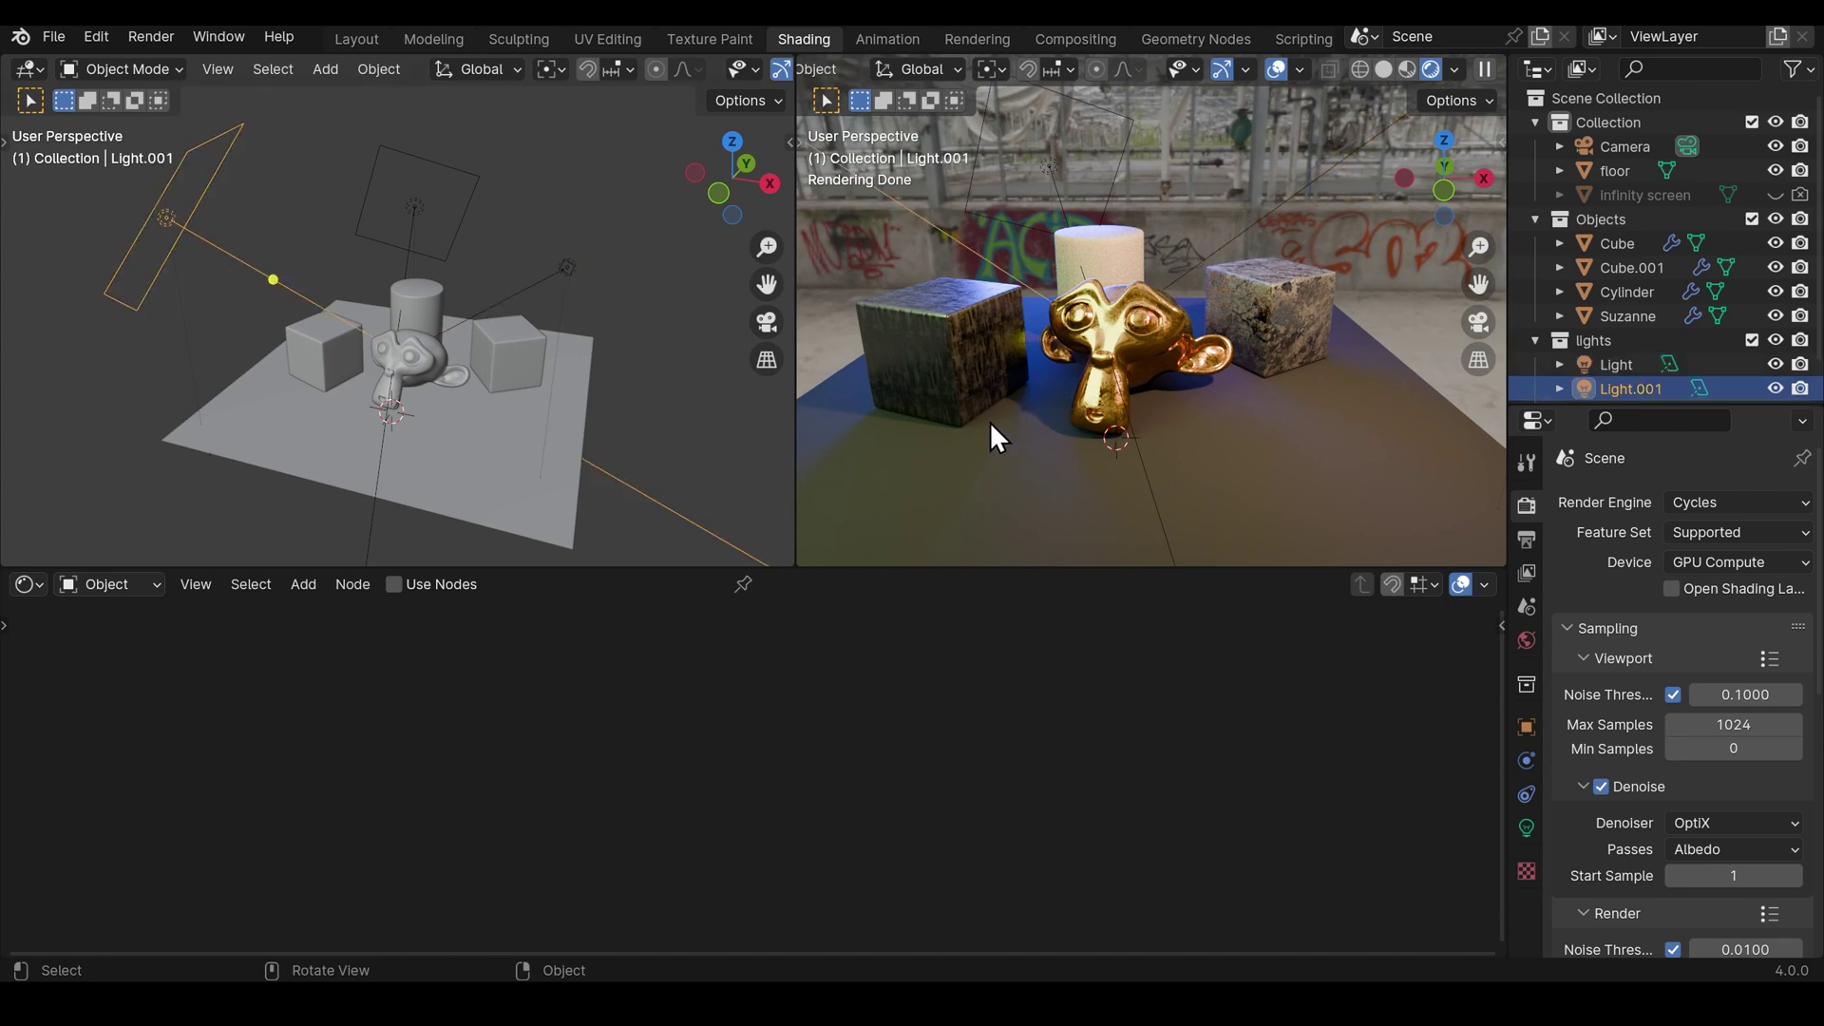
left_click(411, 210)
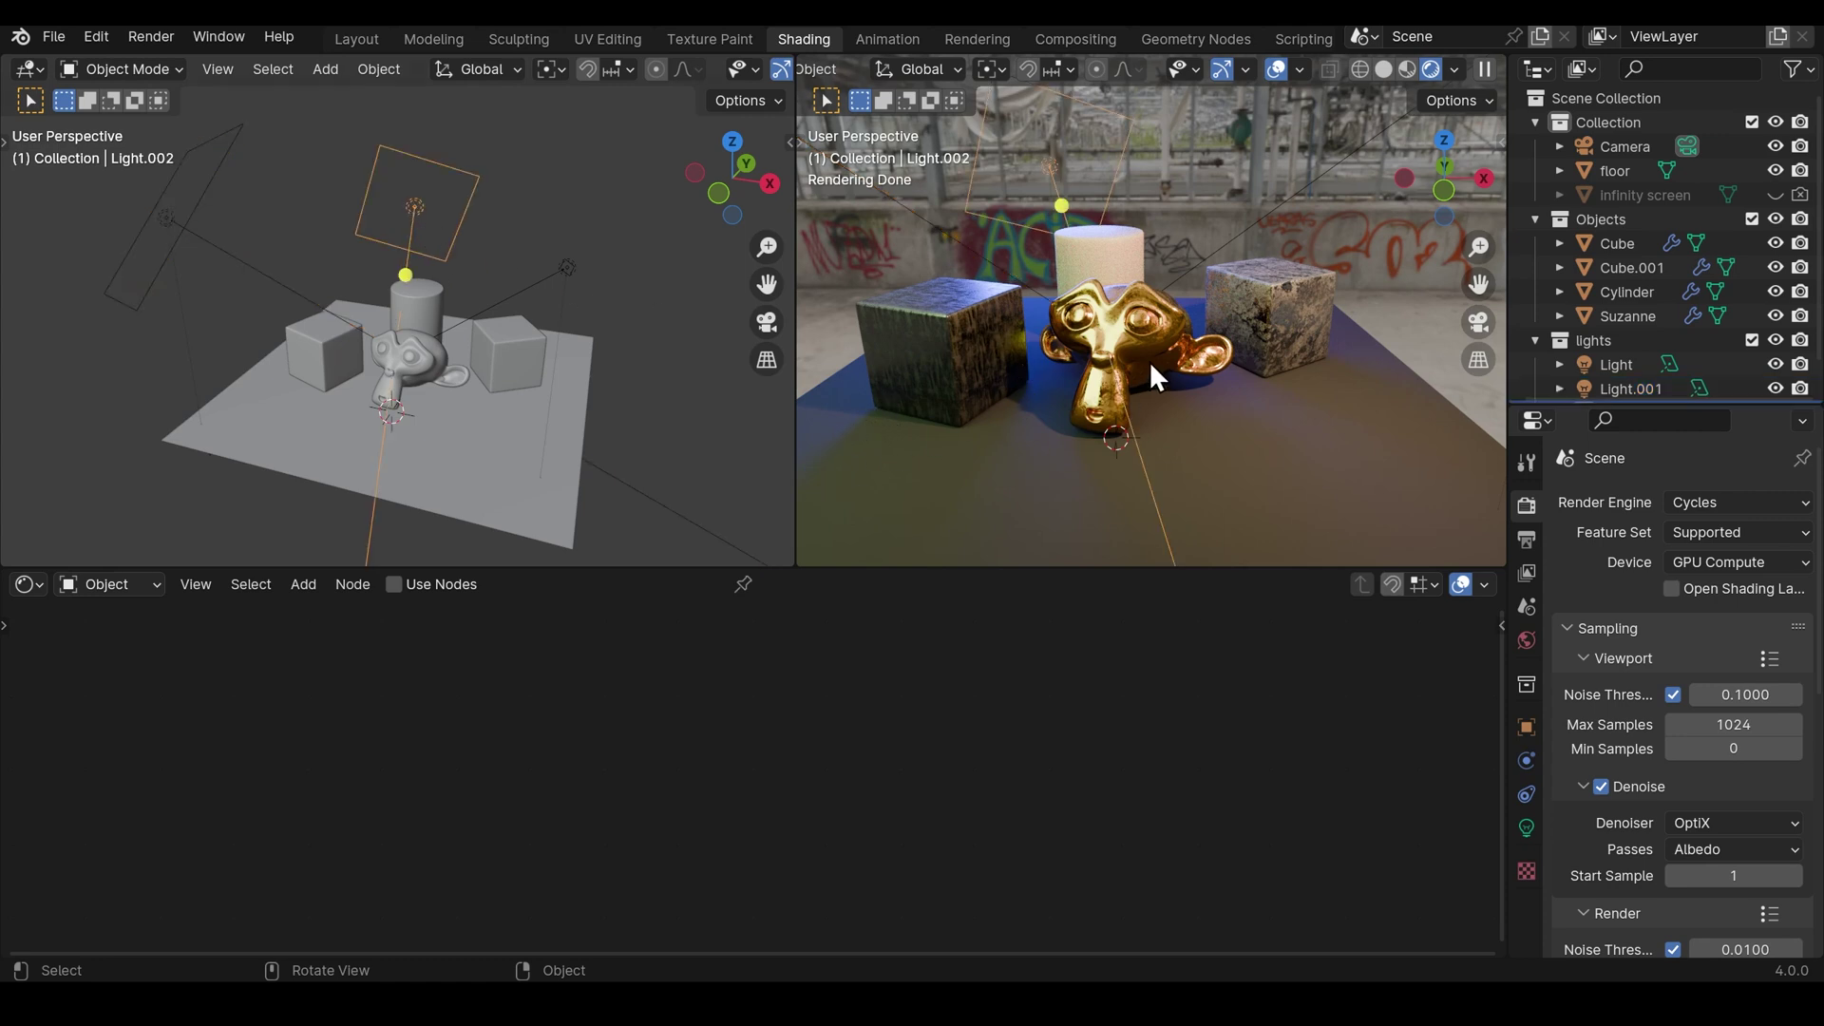
left_click(564, 276)
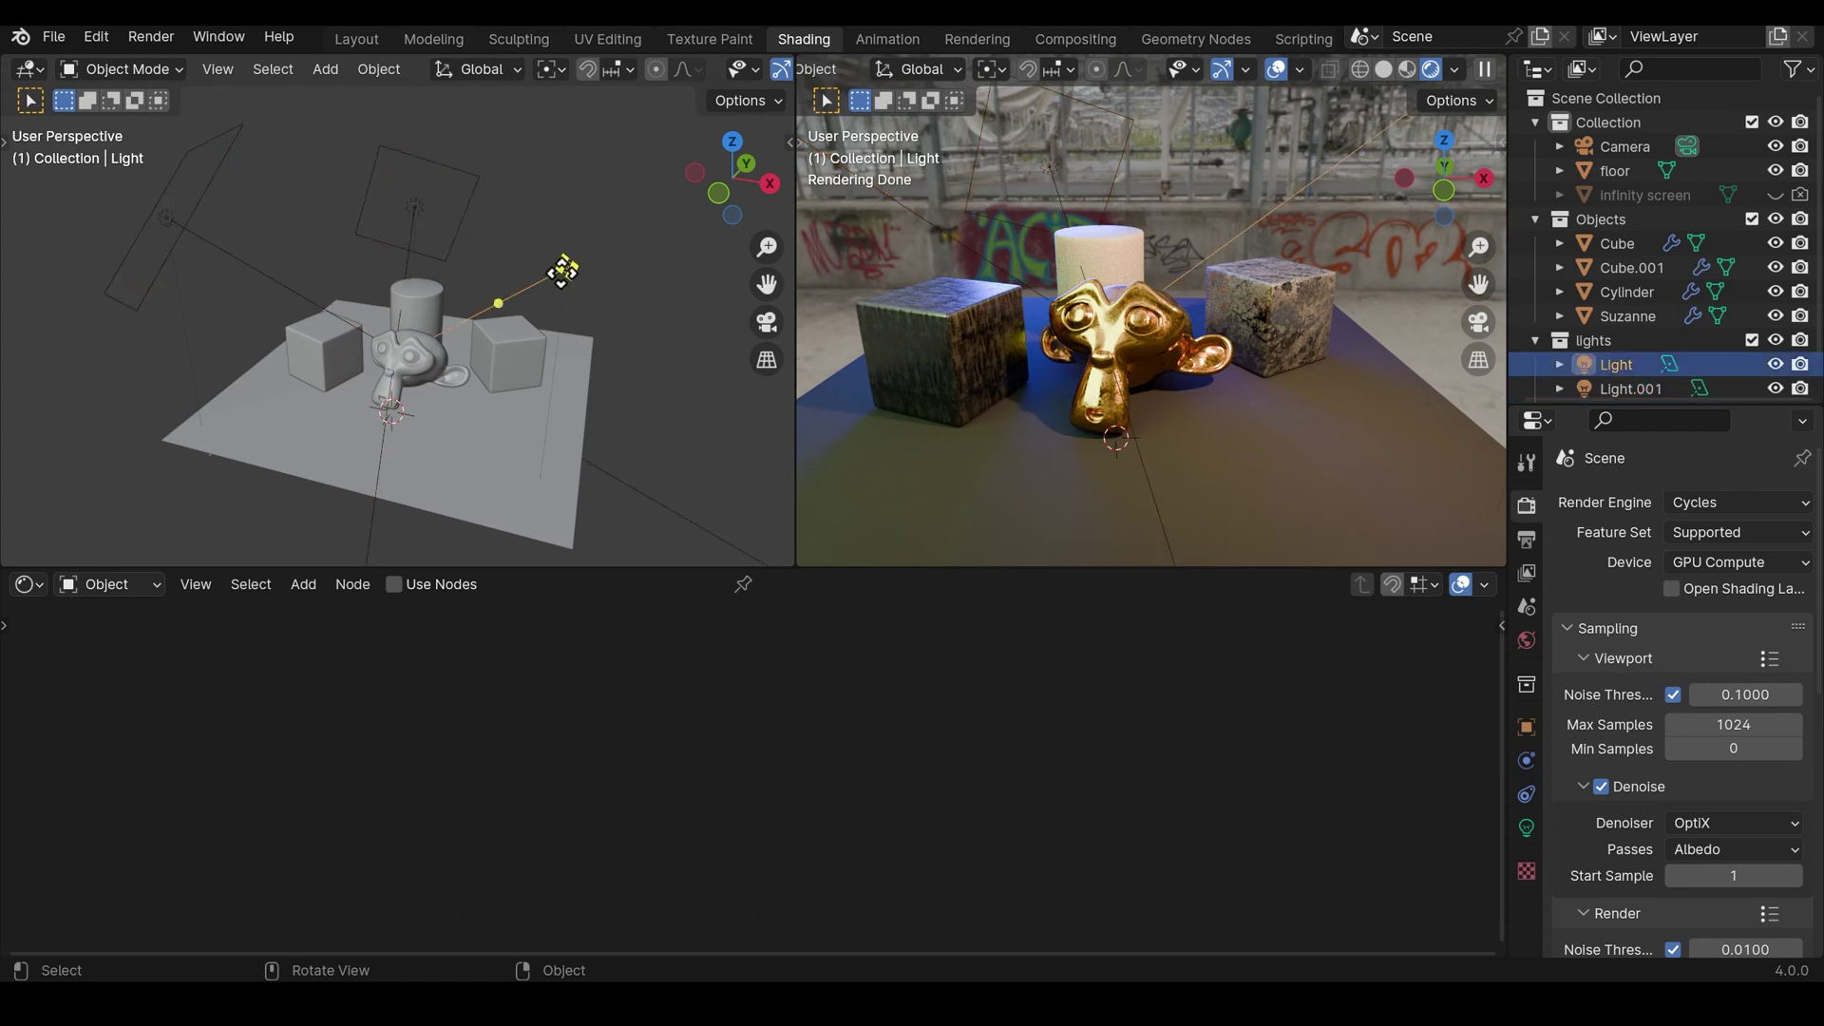
Step: Set the Light's power to 4000 W and its colour to pure red
left_click(1527, 828)
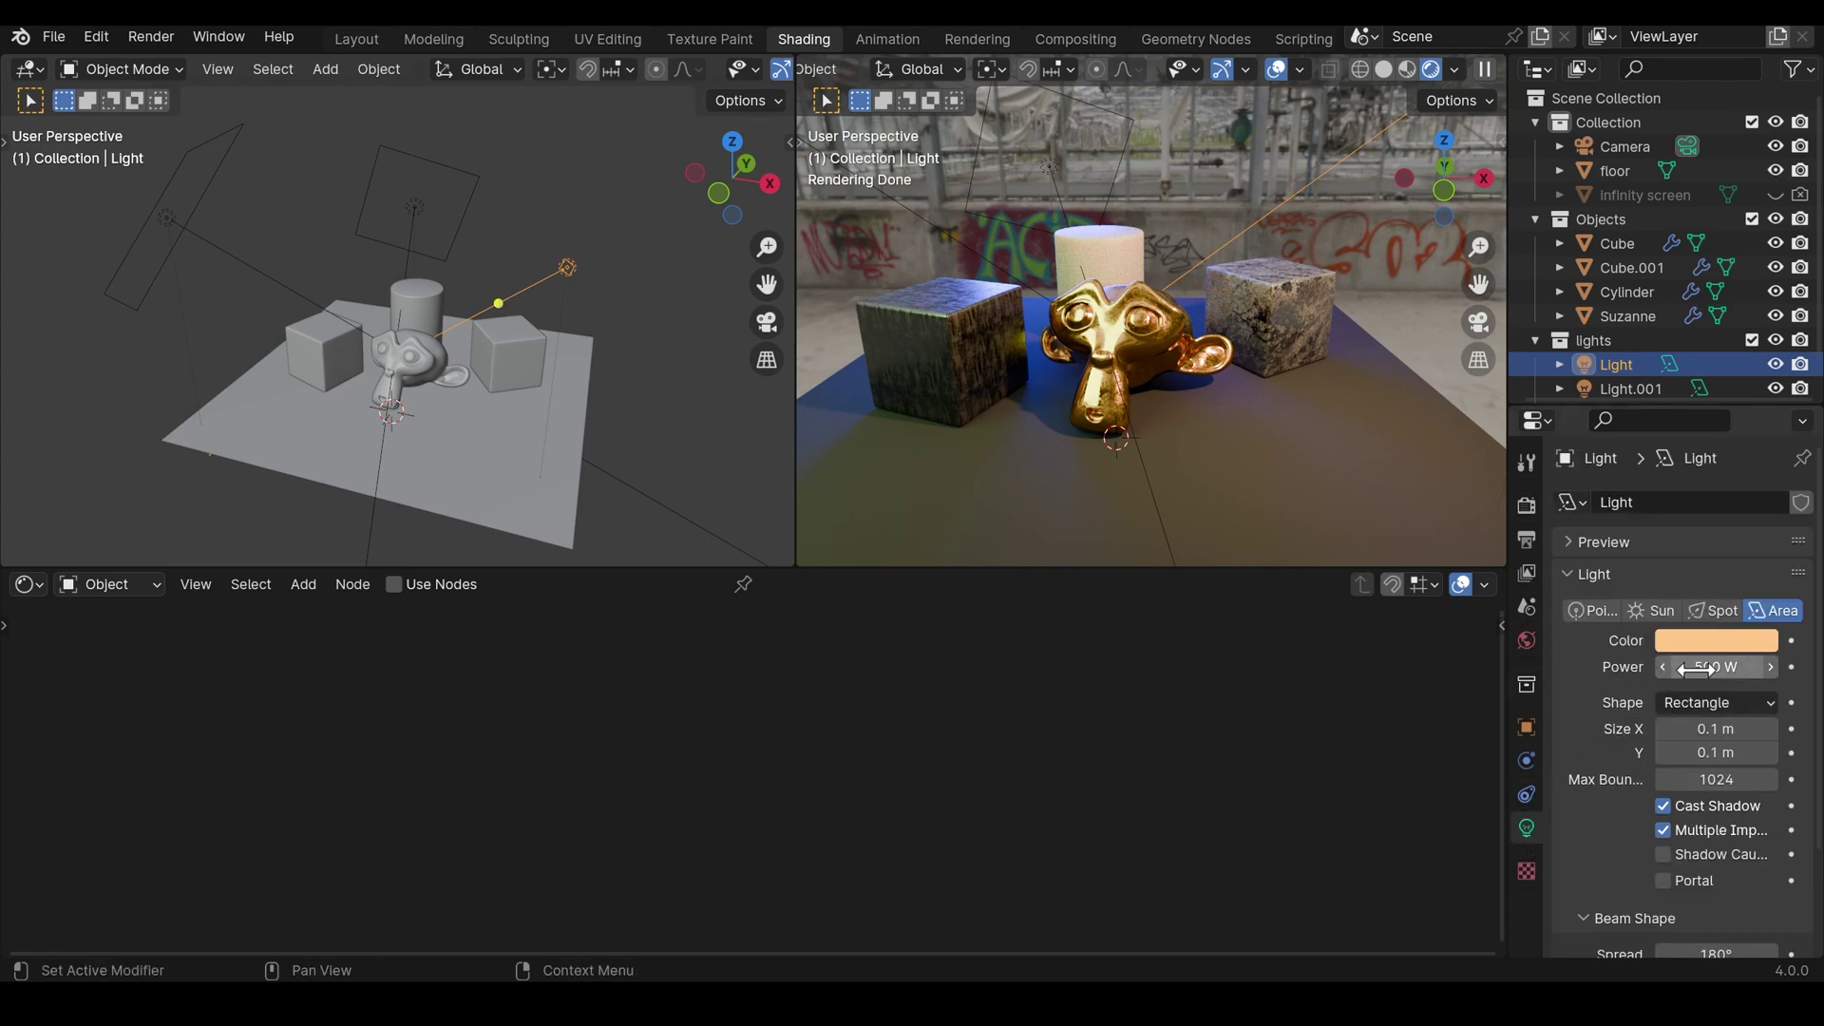
left_click(1703, 667)
type("4000")
key("Return")
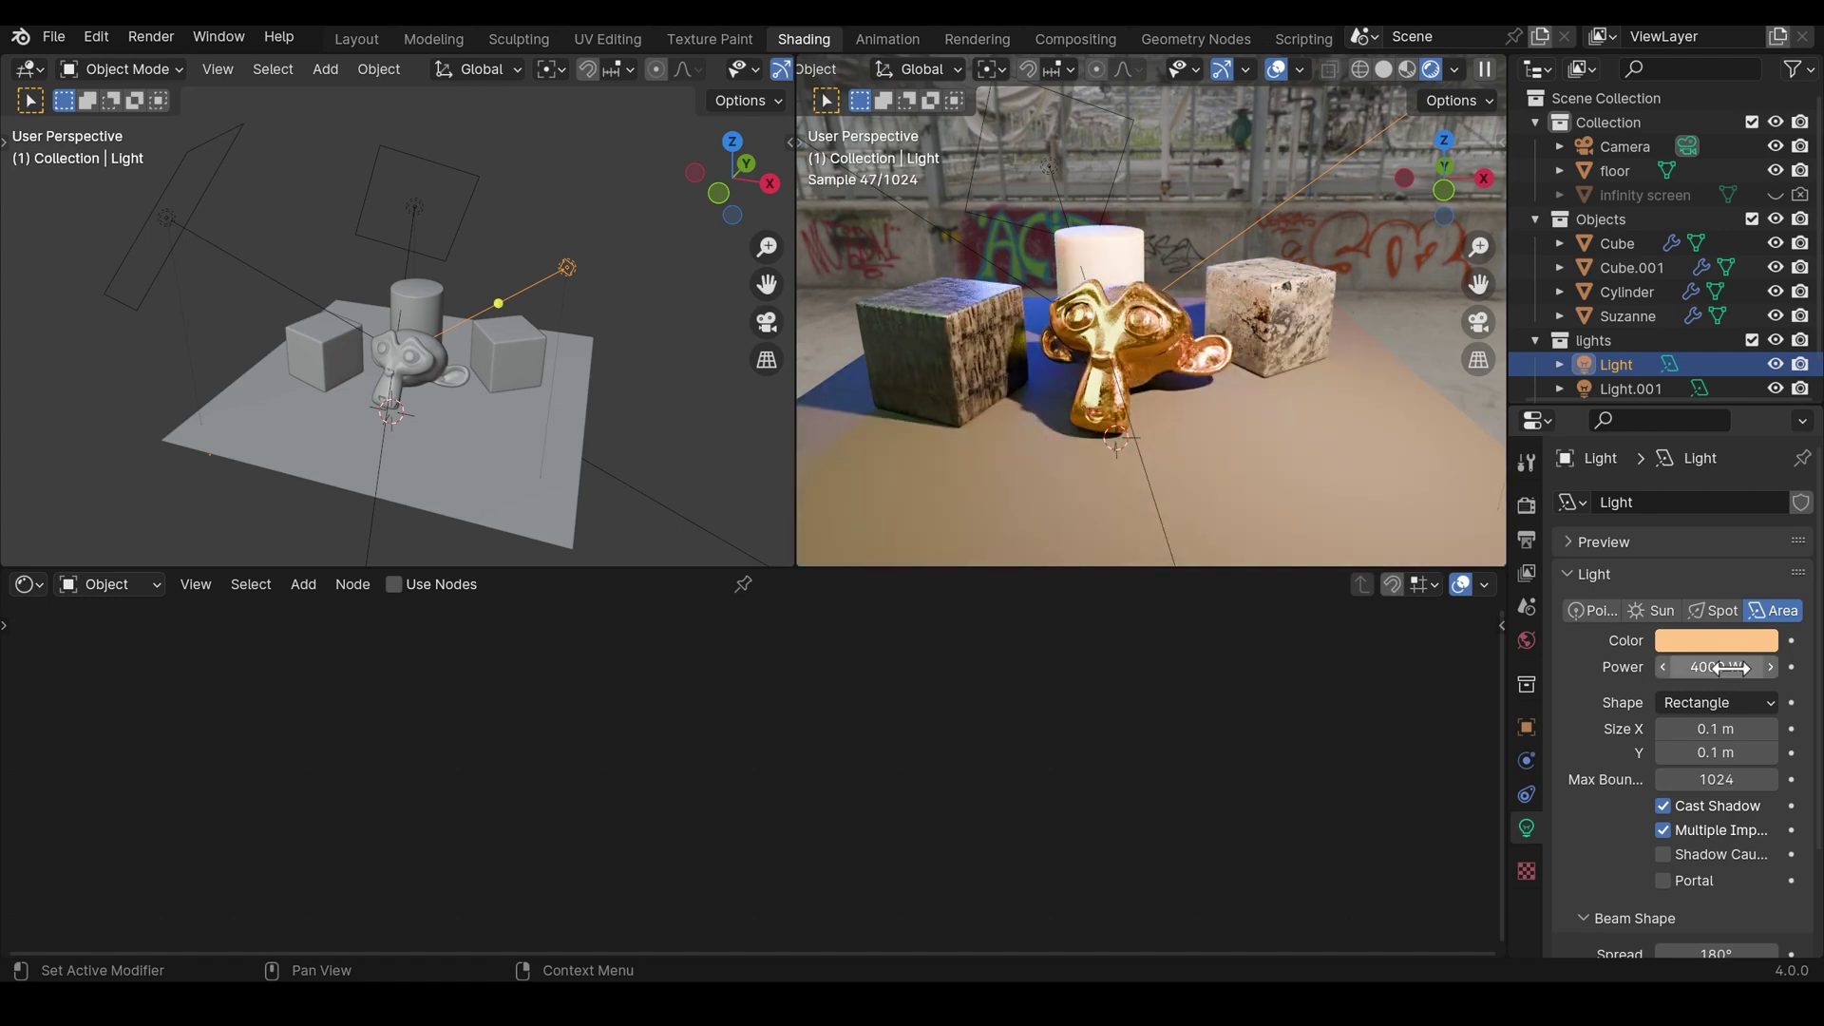
left_click(1720, 640)
left_click_drag(1628, 418, 1616, 496)
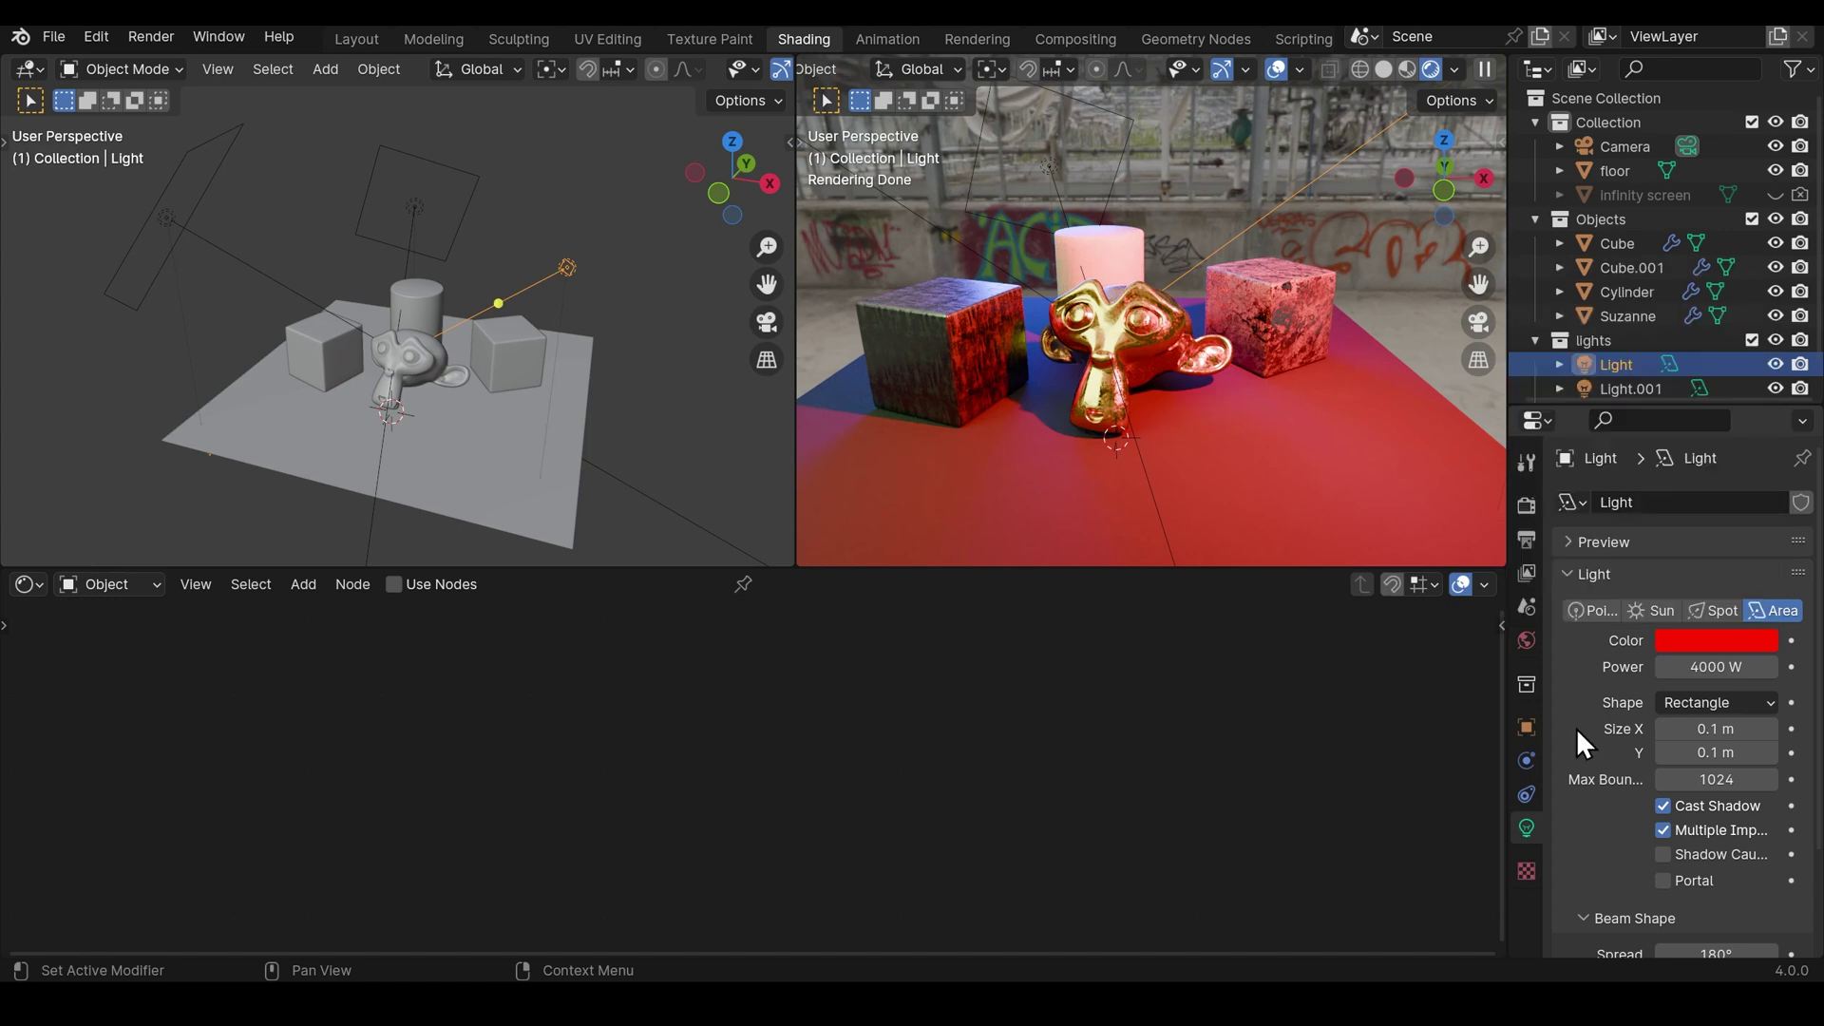
Step: Expand Shading in the Light's Object properties, showing the Light Linking and Shadow Linking subpanels
left_click(1526, 727)
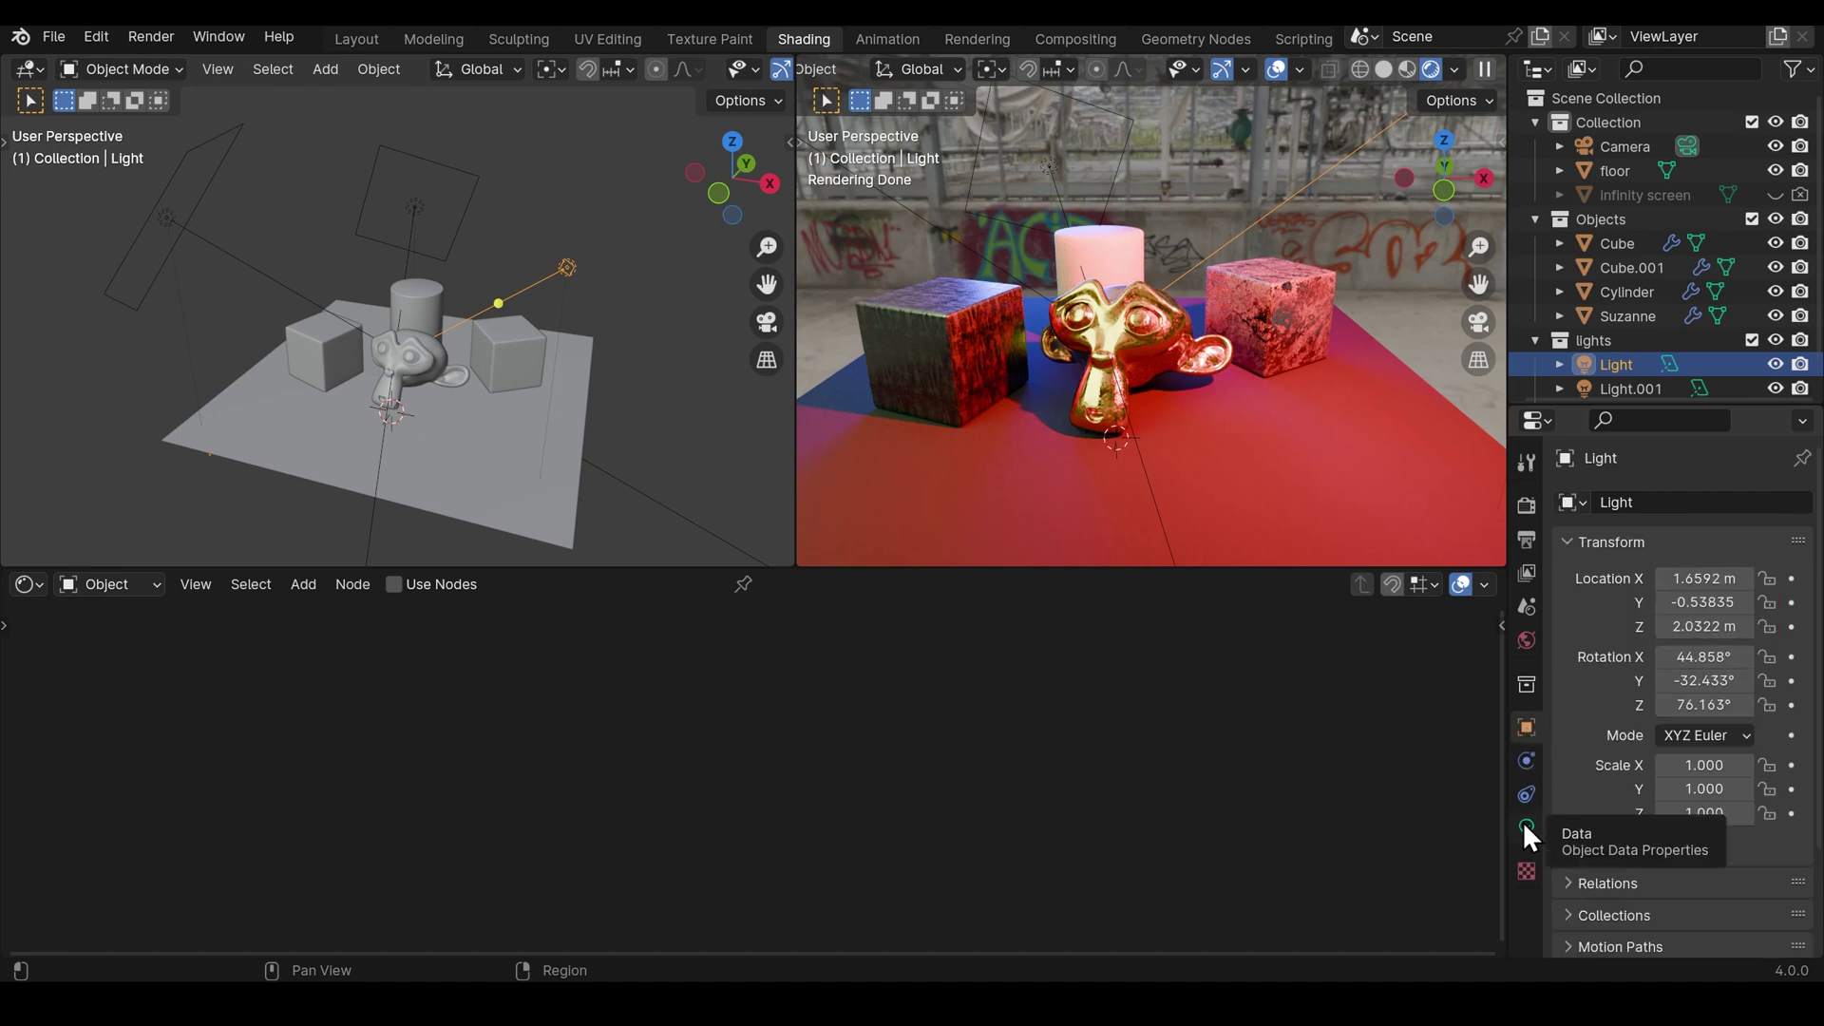
scroll(1571, 756, "down", 3)
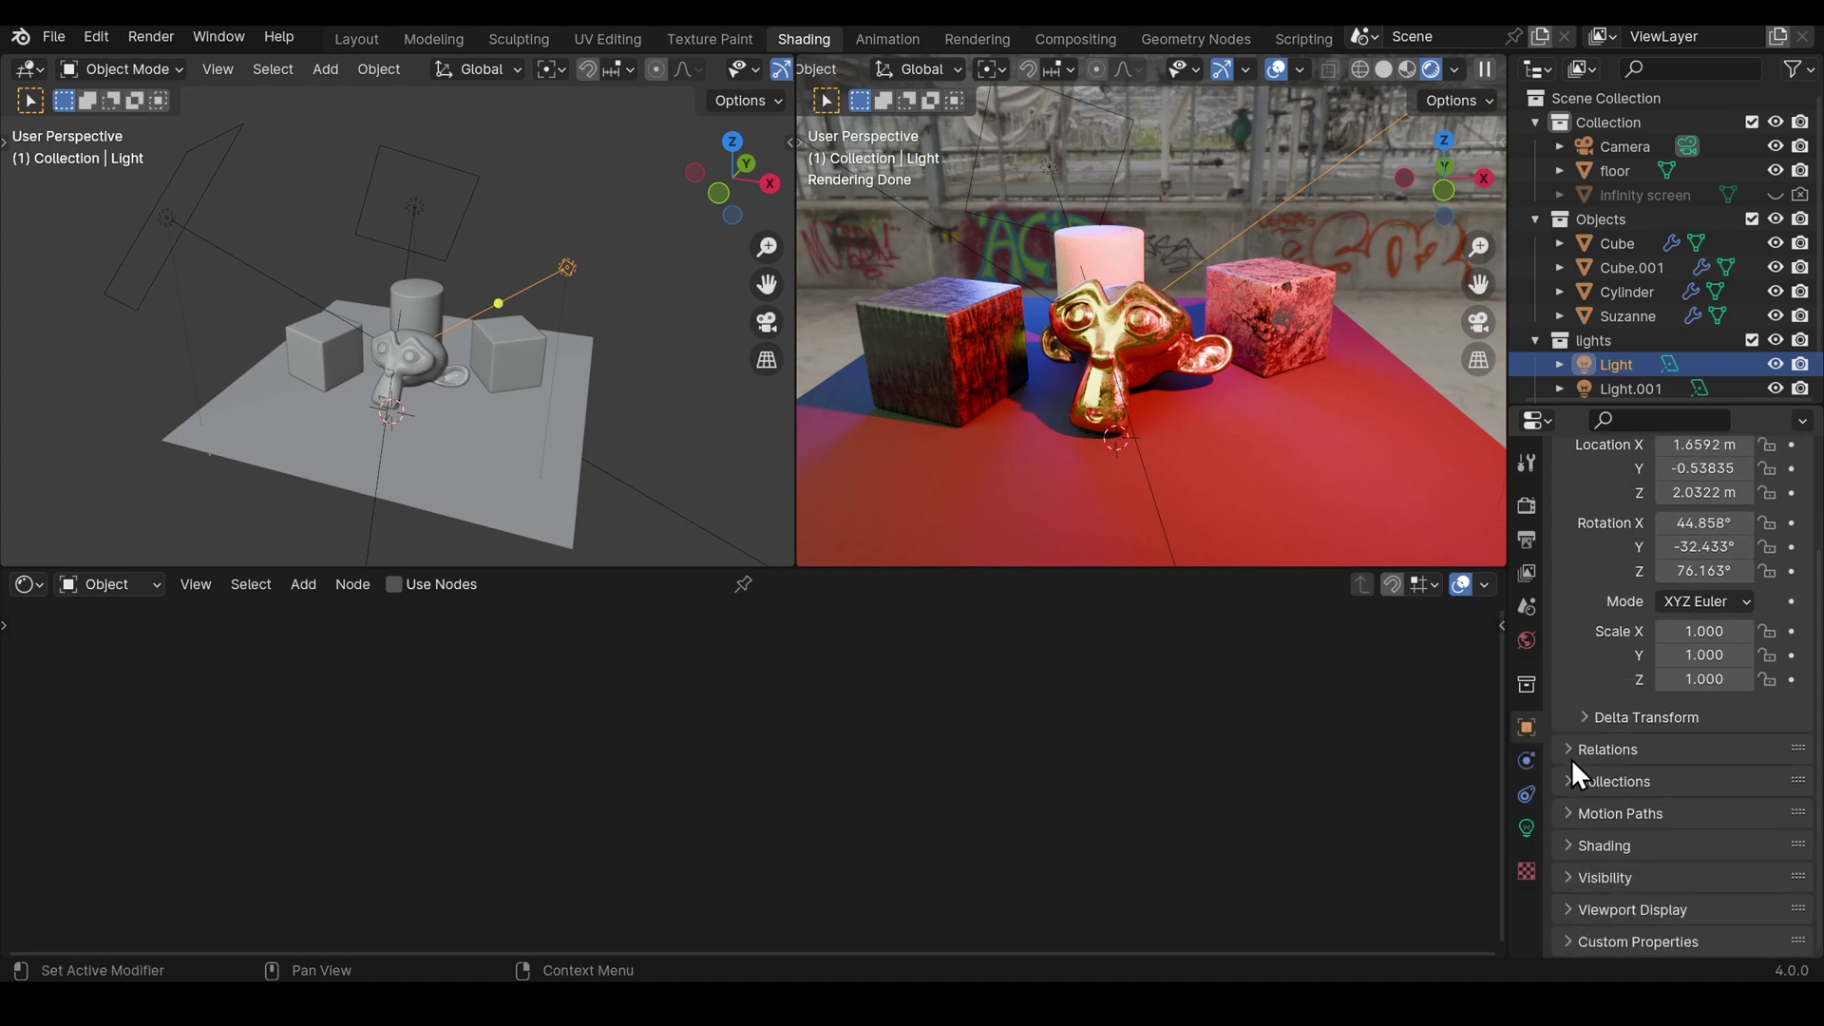
left_click(1570, 848)
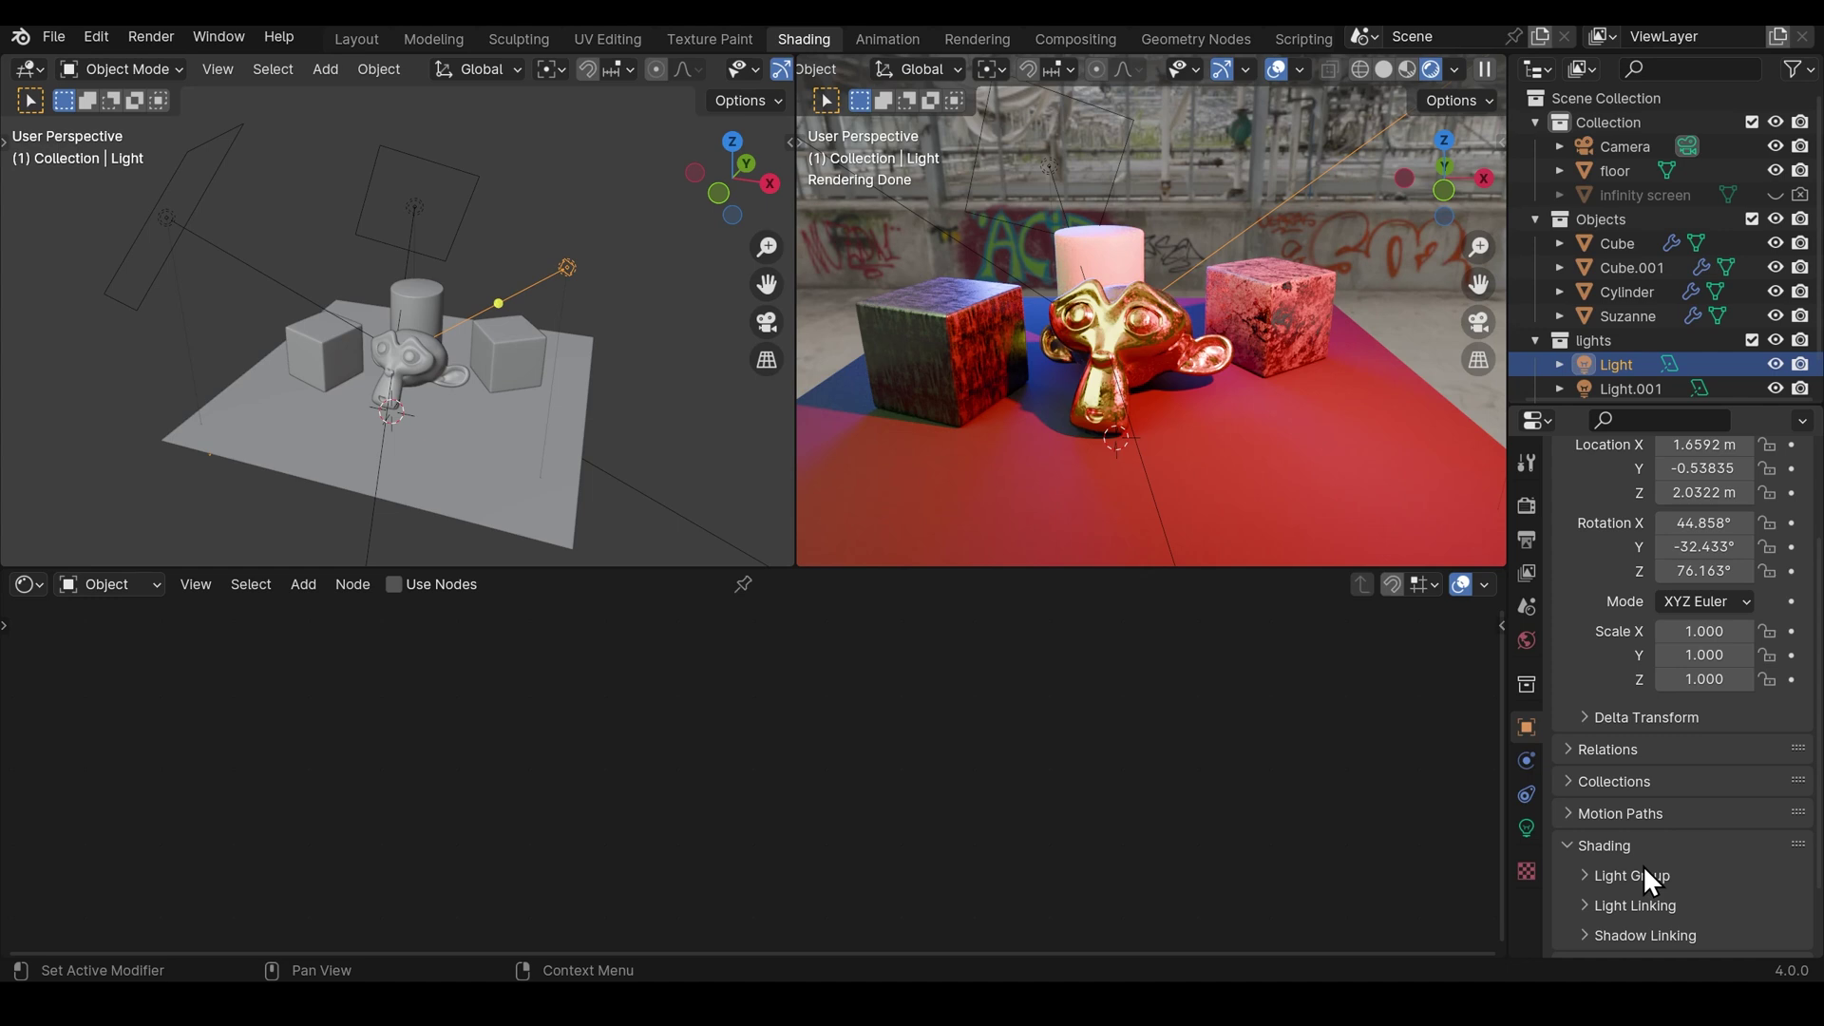
left_click(1585, 904)
scroll(1667, 868, "down", 3)
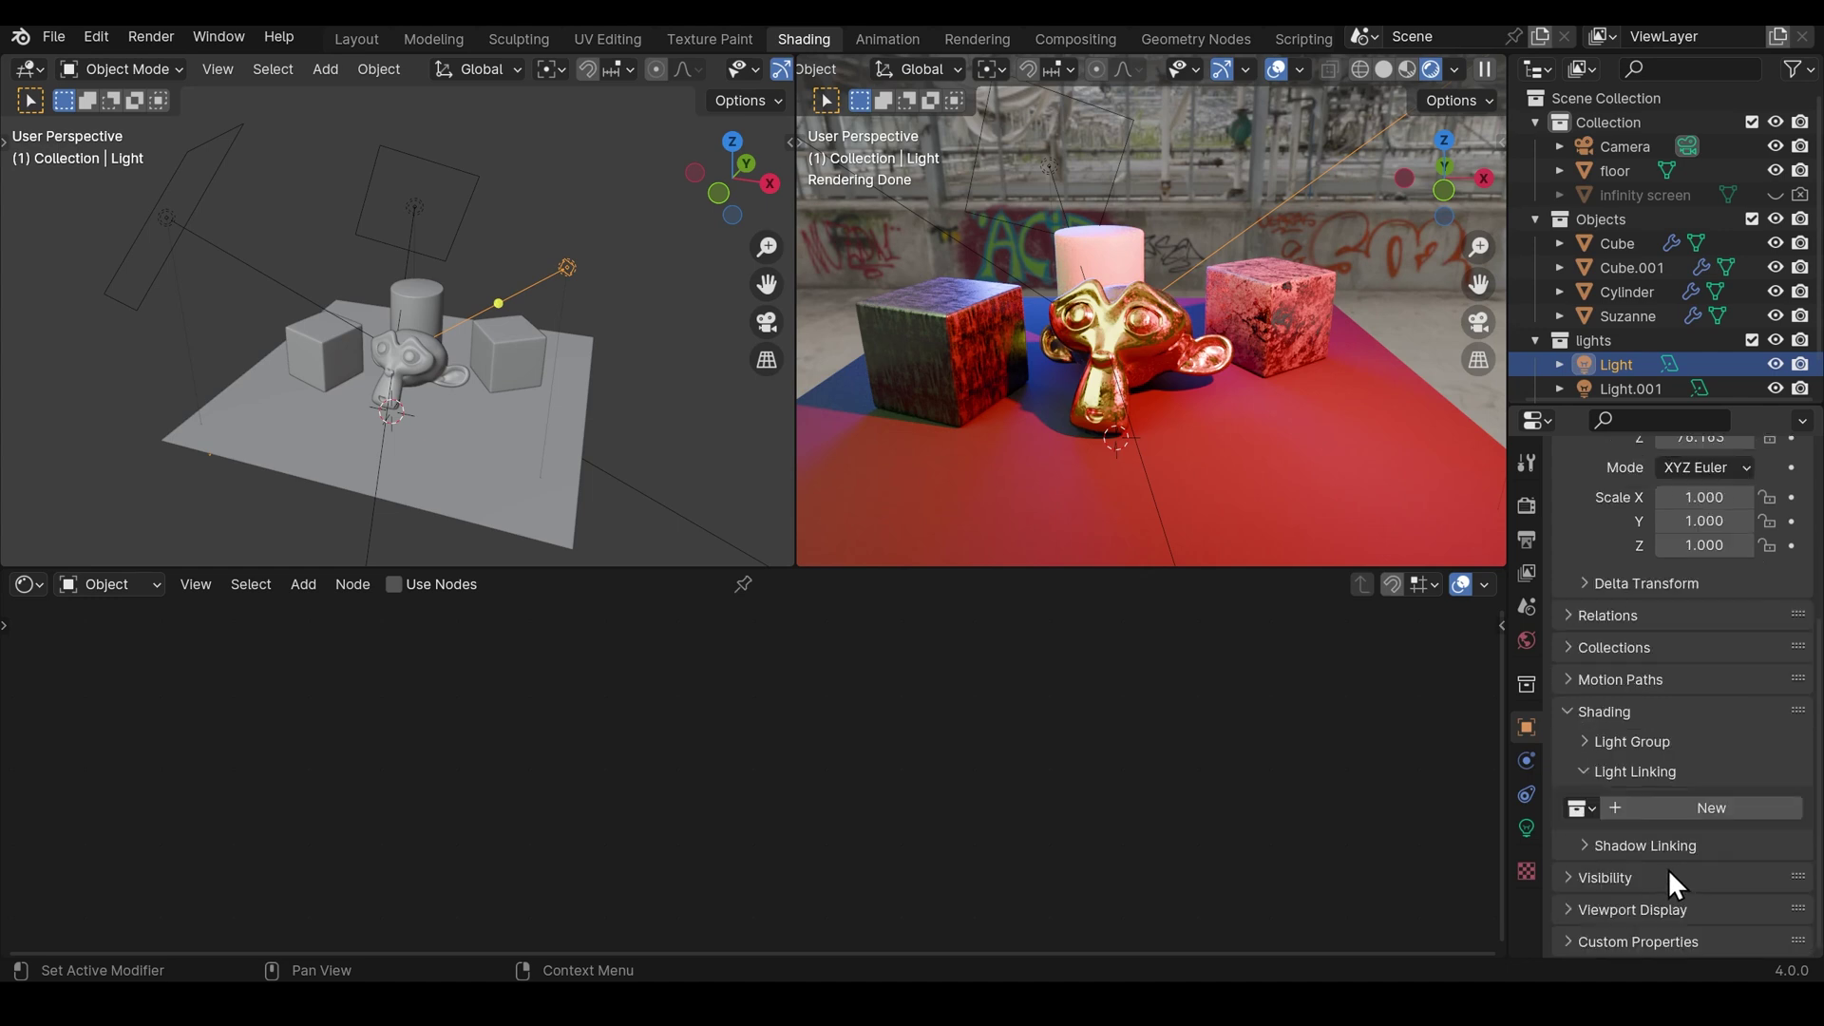
left_click(1587, 847)
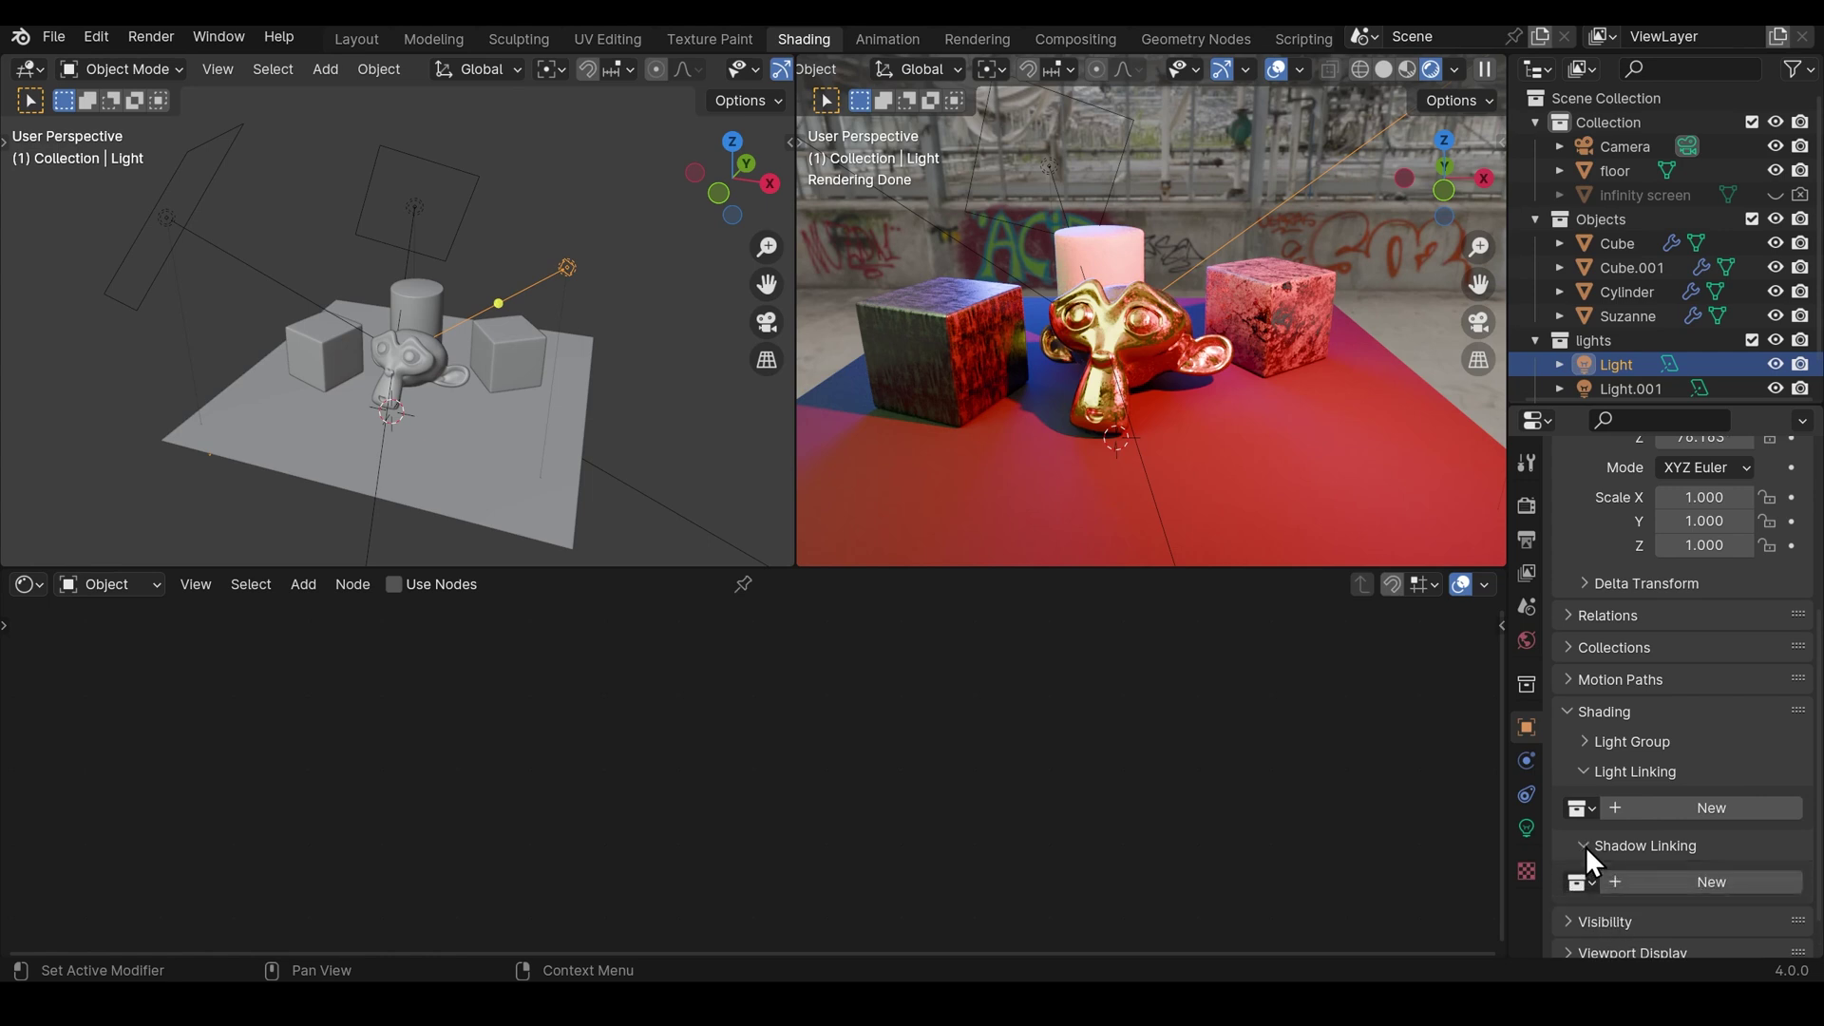
Step: Create a new light-linking collection for the Light and add Suzanne from the Outliner
left_click(1645, 804)
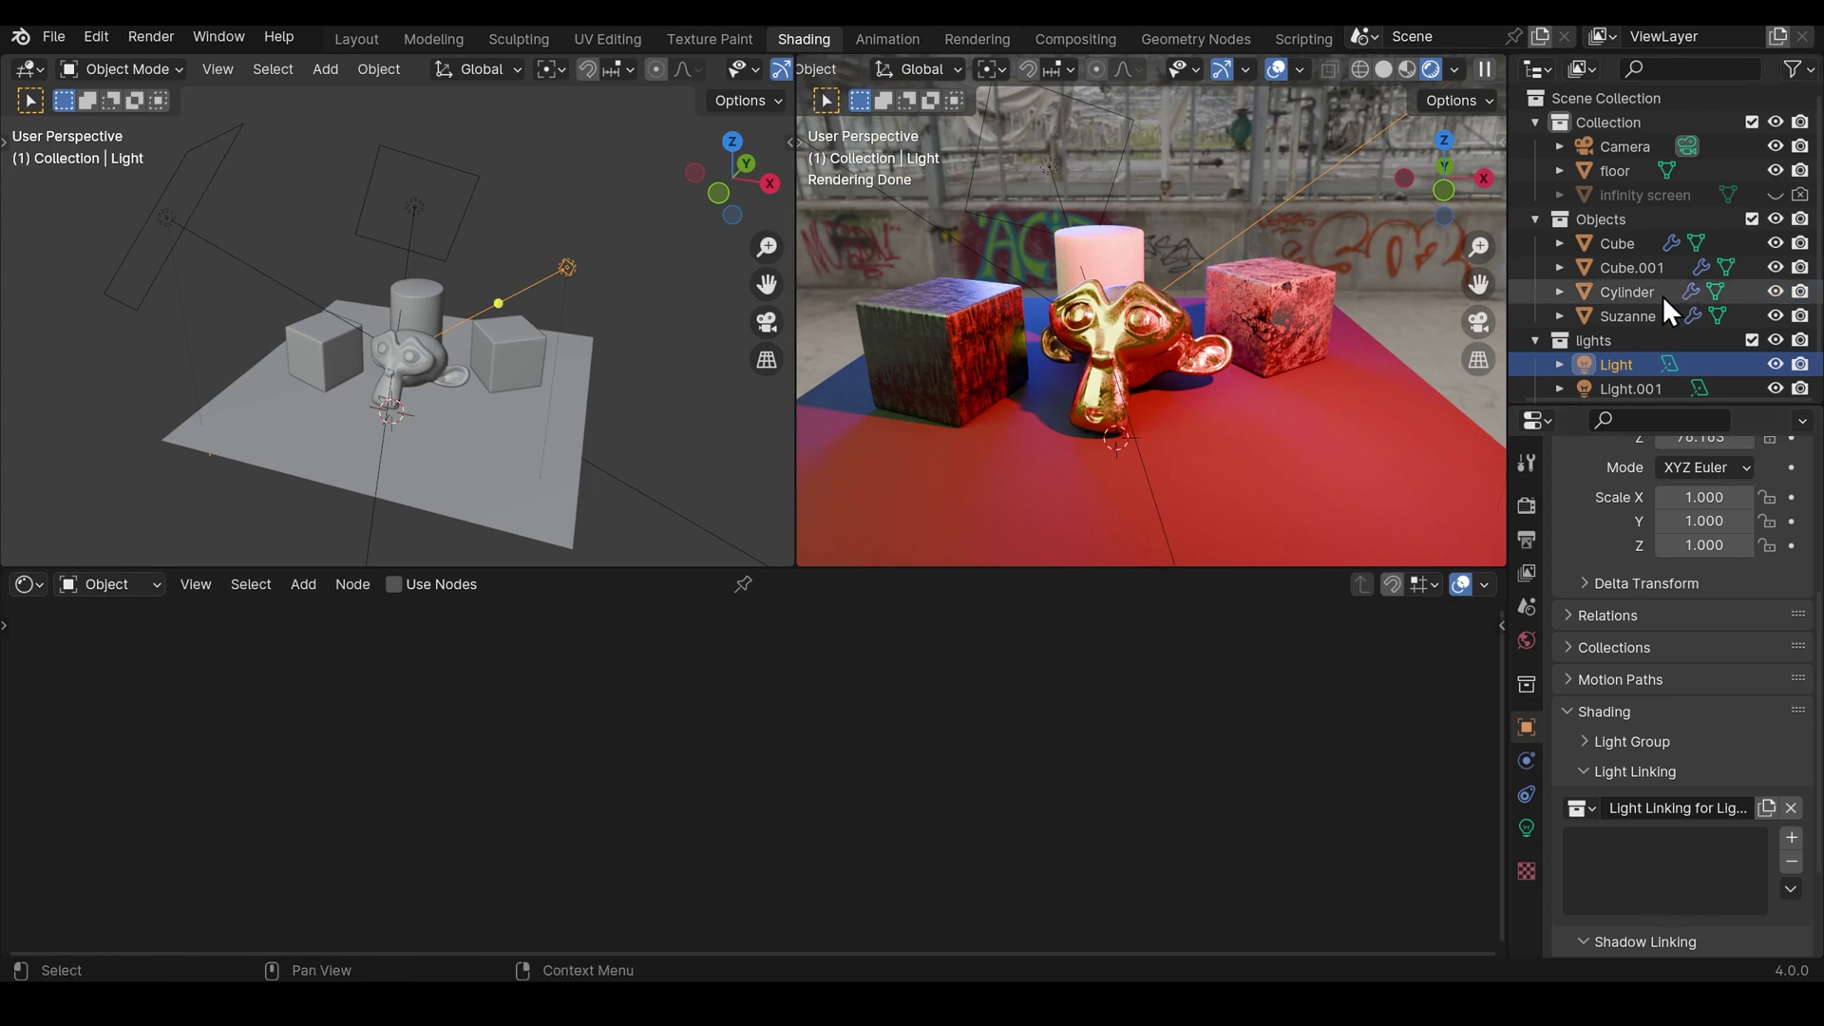
left_click_drag(1613, 312, 1634, 863)
scroll(1183, 338, "up", 4)
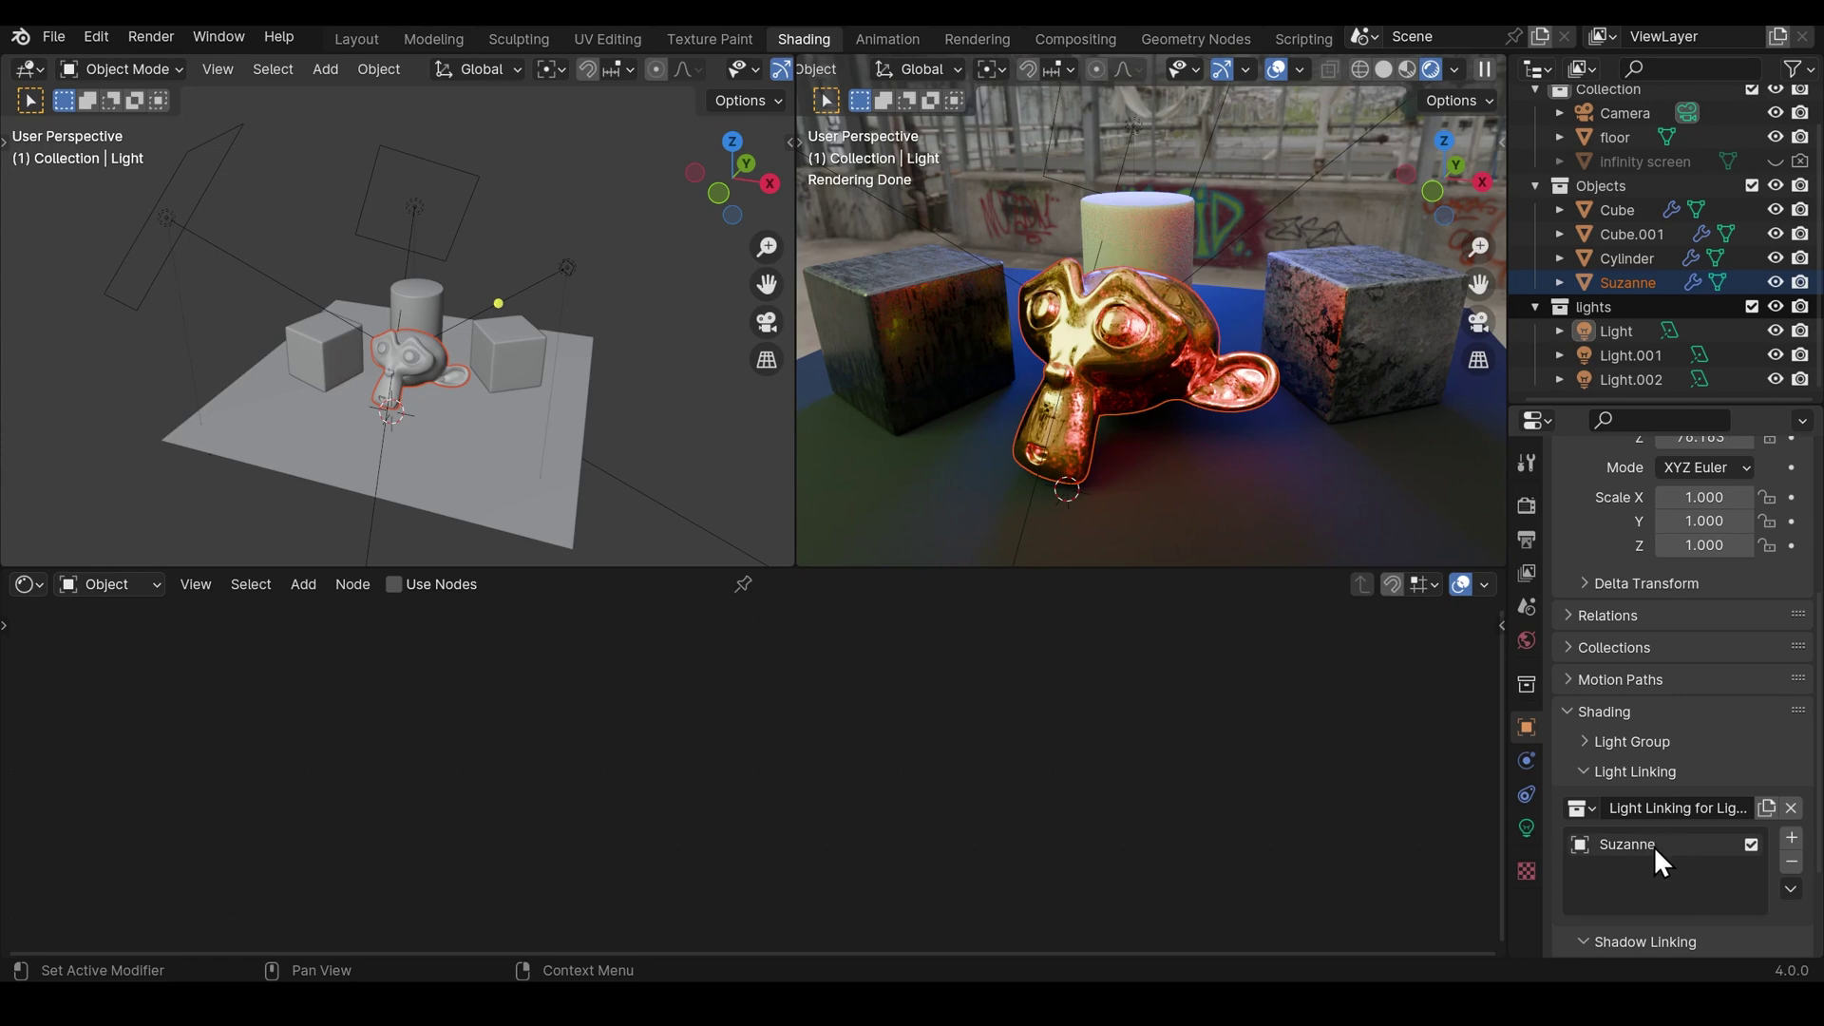
Step: Exclude Suzanne from the Light, then set Suzanne's roughness to 1, driven by the Color Ramp
left_click(1750, 844)
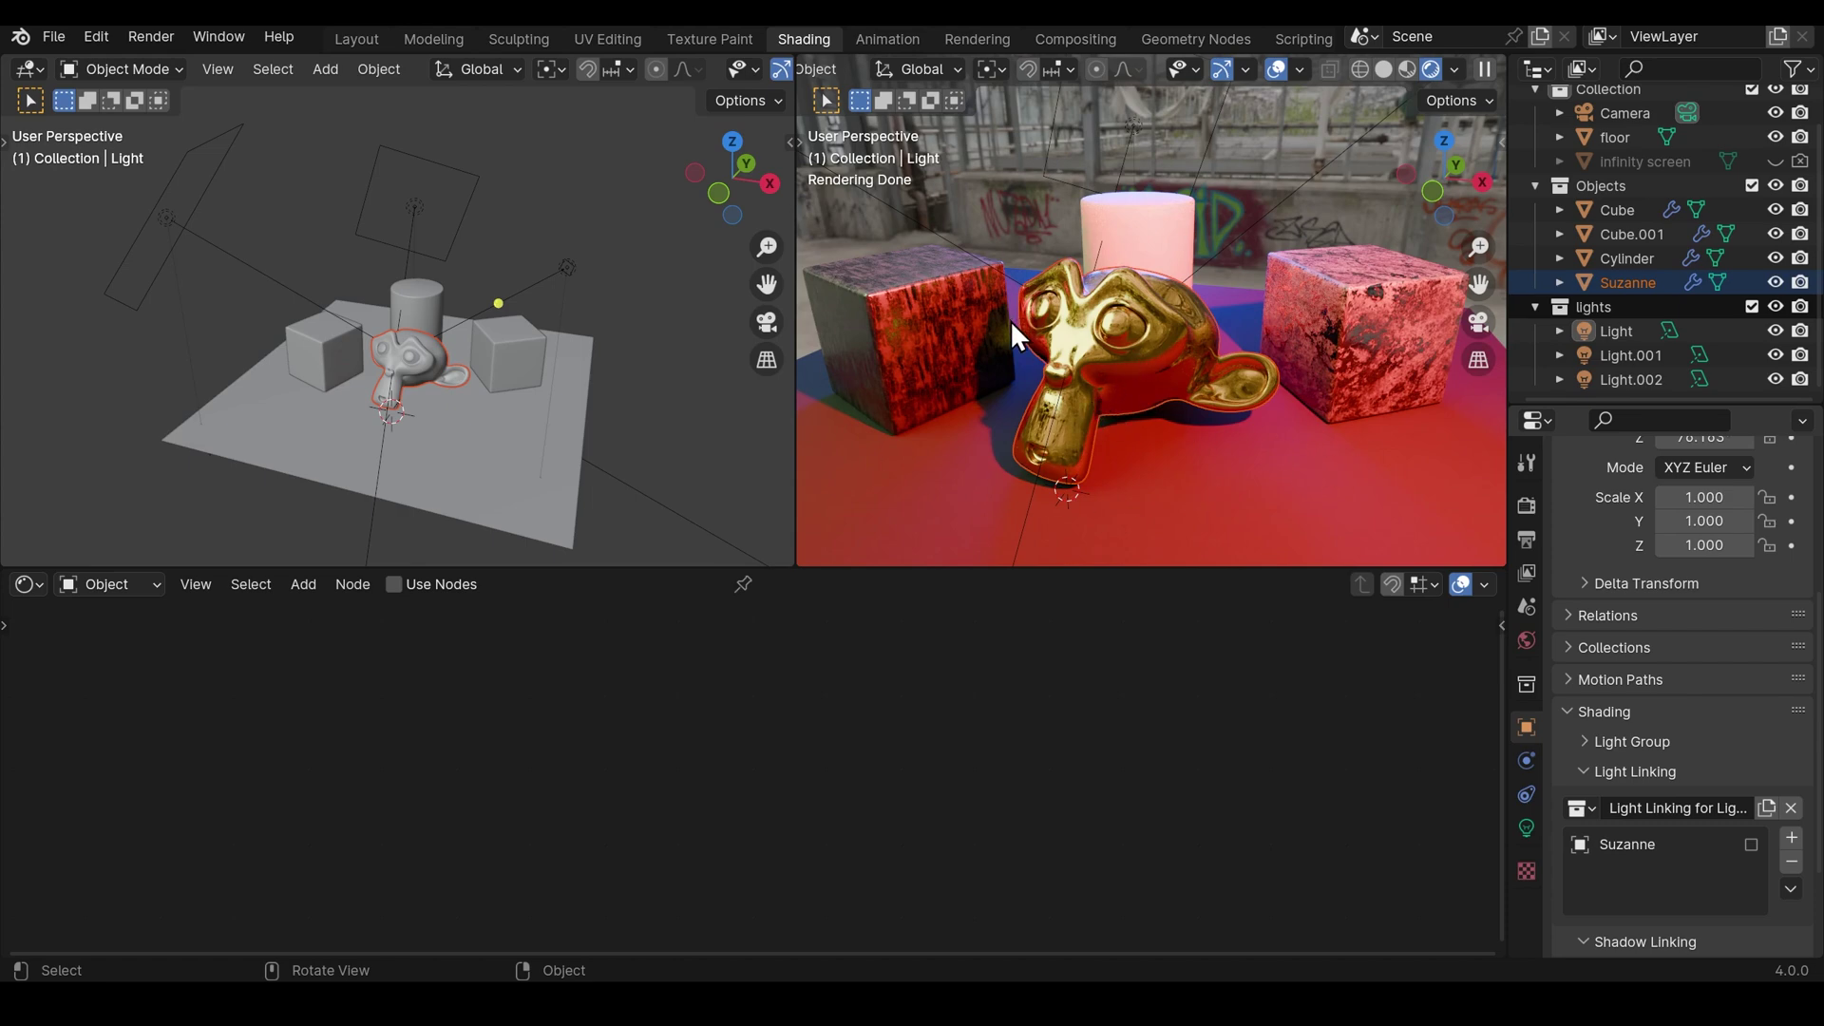
left_click(1149, 373)
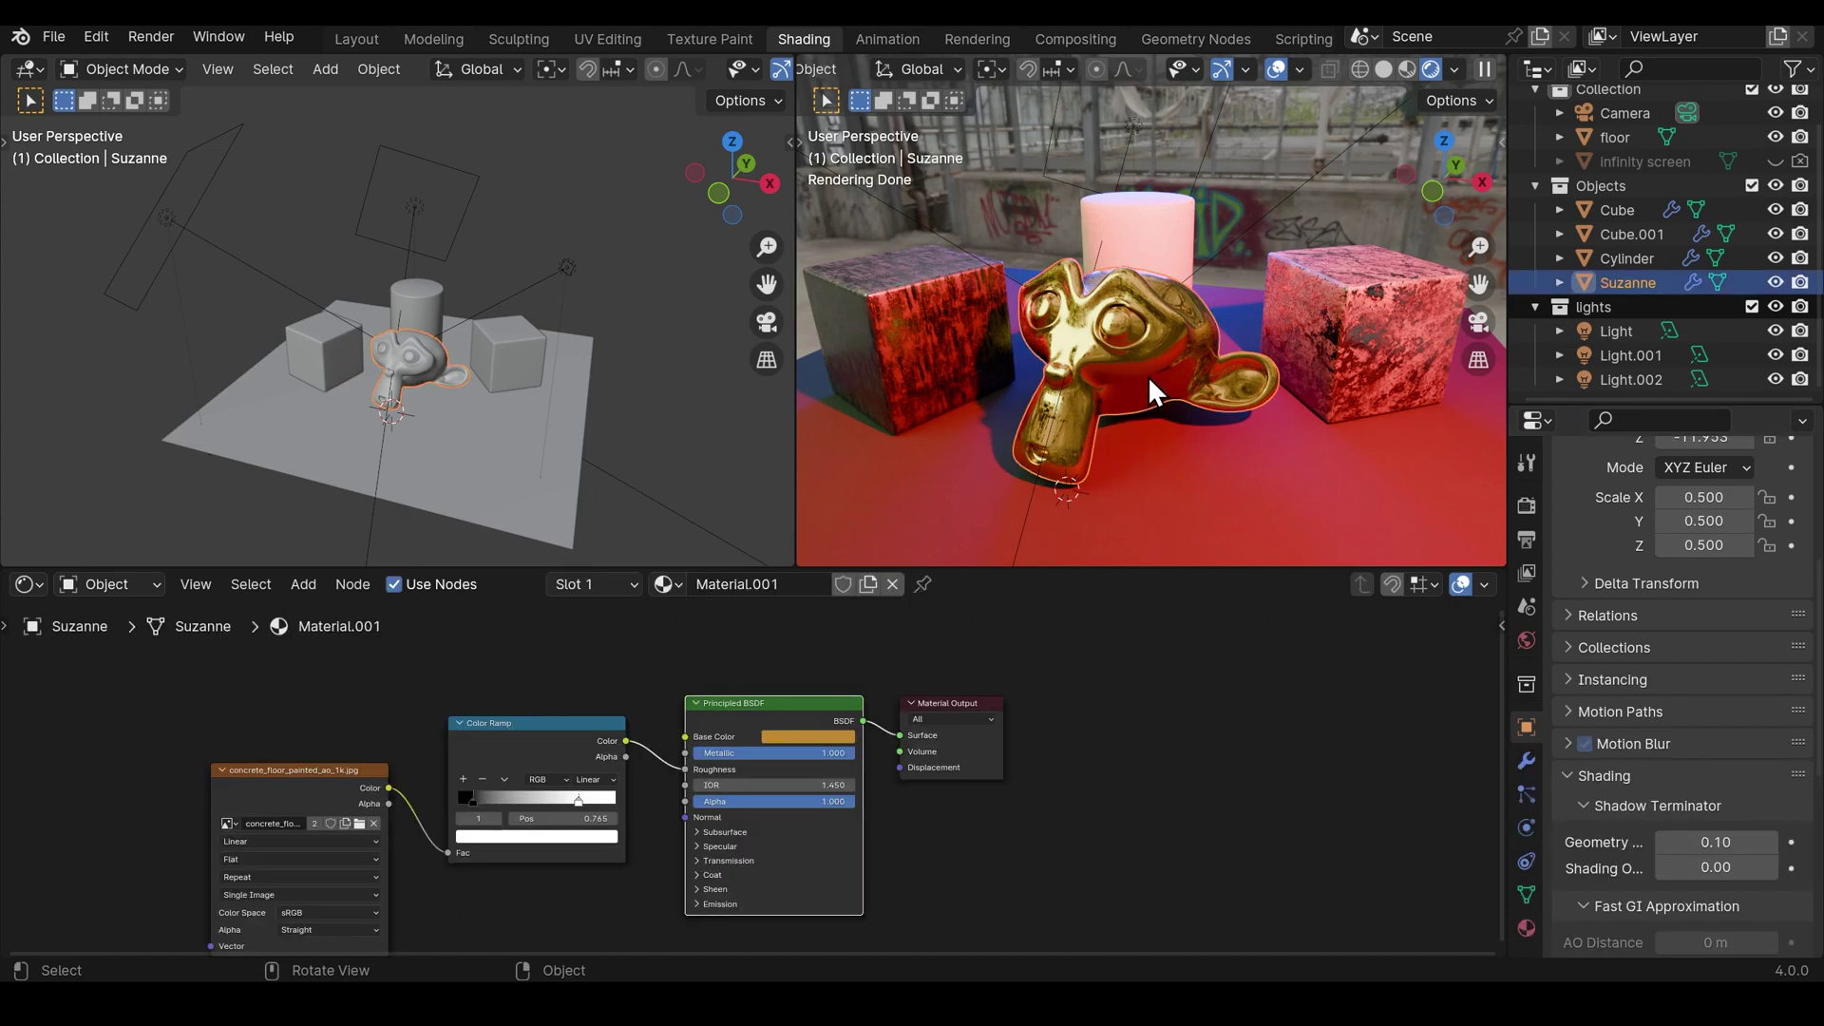
left_click(729, 769)
type("1")
key("Return")
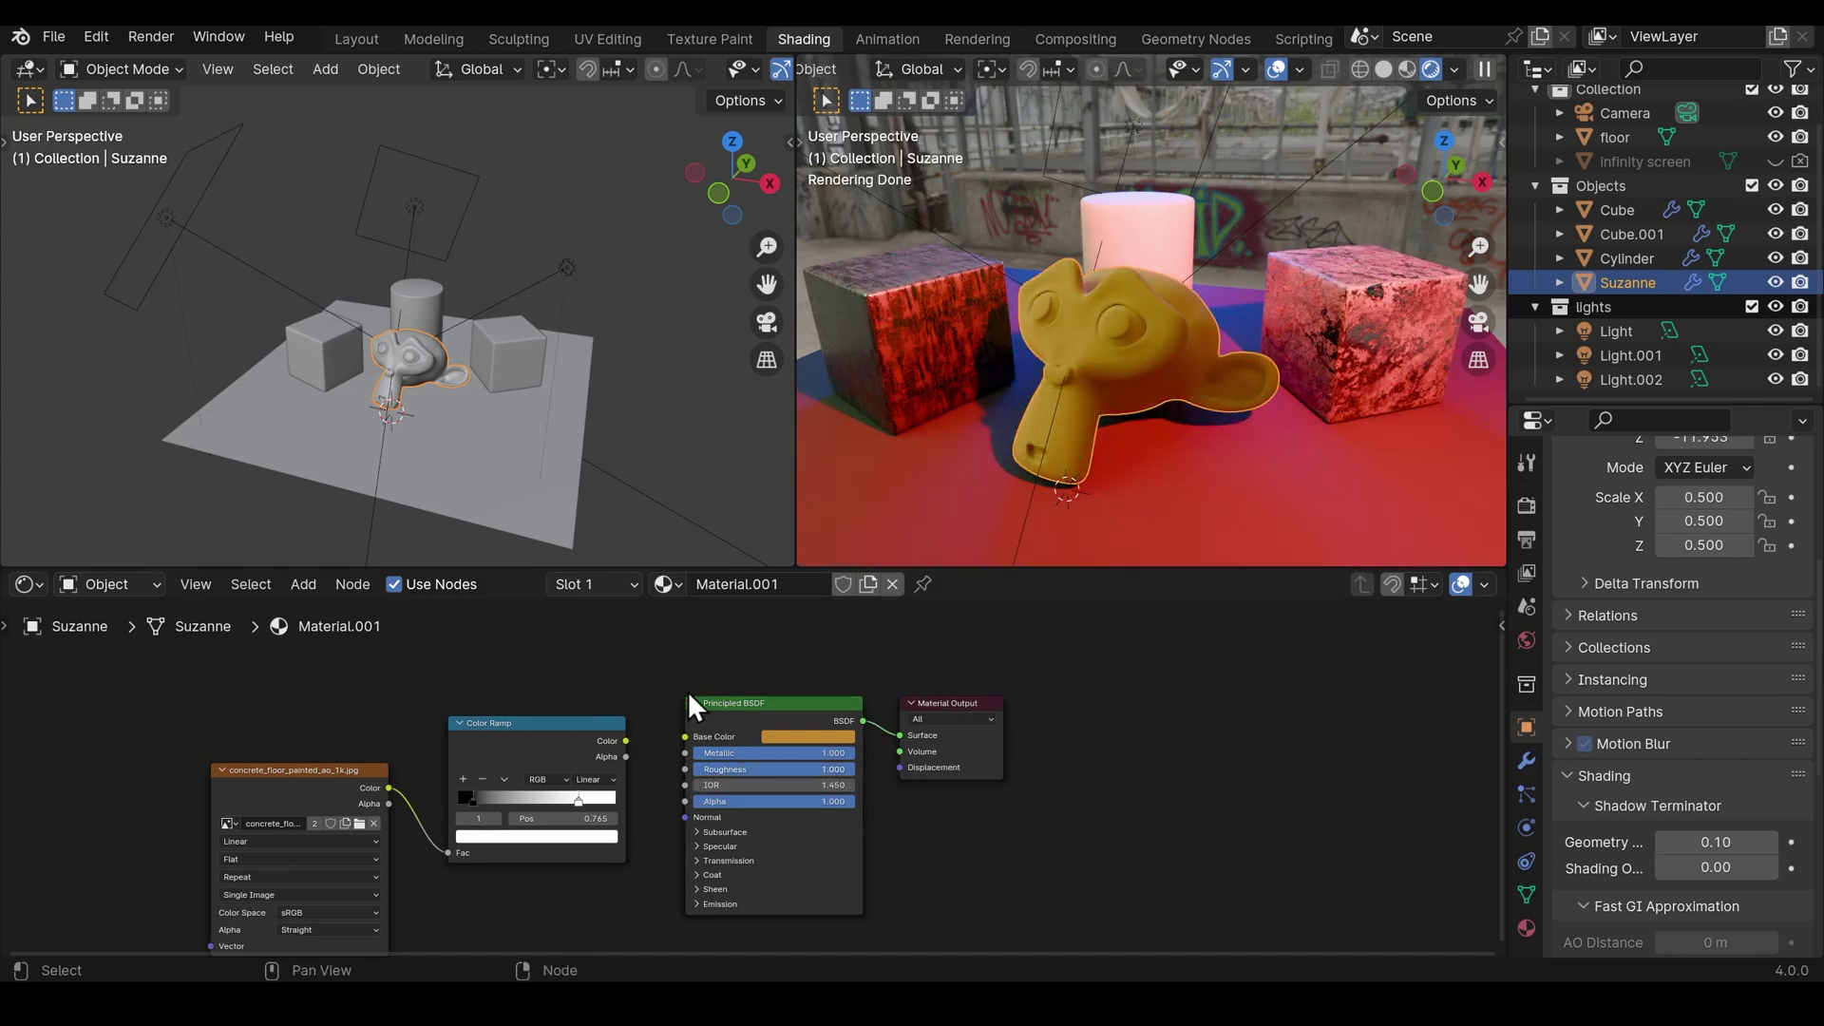
left_click_drag(625, 741, 685, 769)
Step: Reselect the Light, toggle Suzanne's link state, then remove Suzanne from the light-linking list
left_click(563, 267)
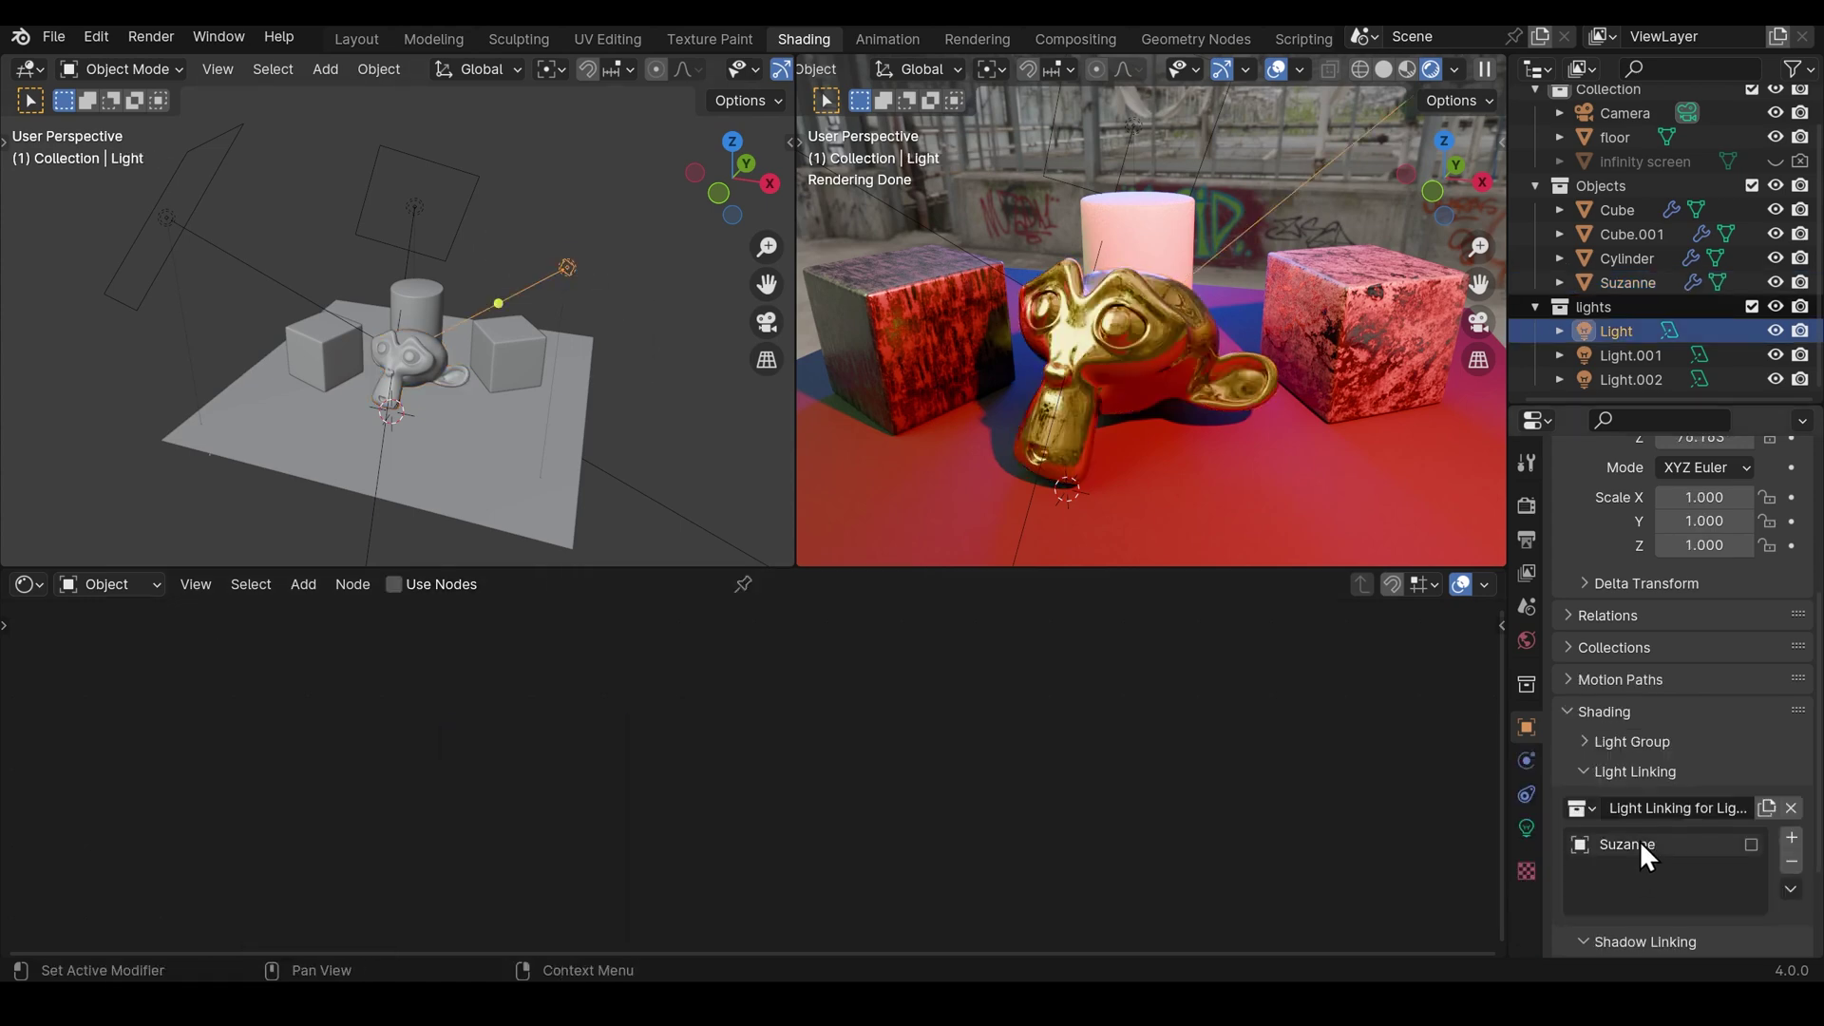
left_click(1749, 843)
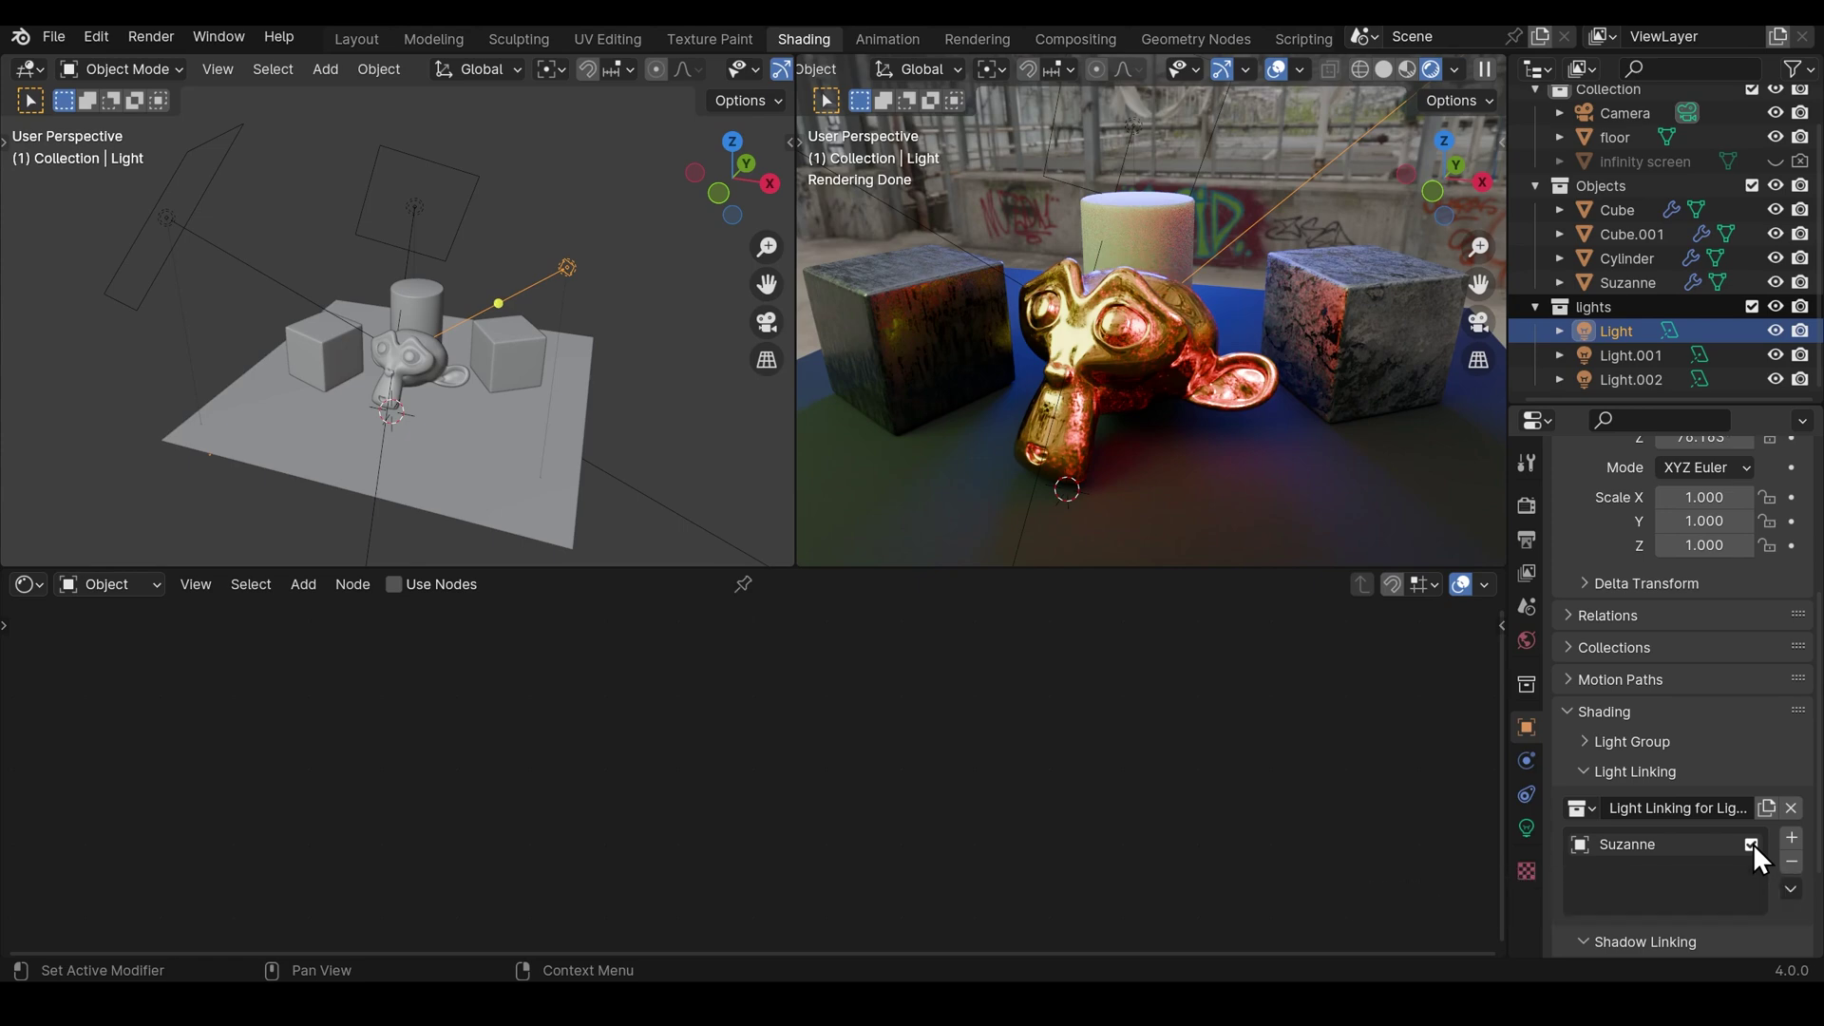
left_click(1753, 843)
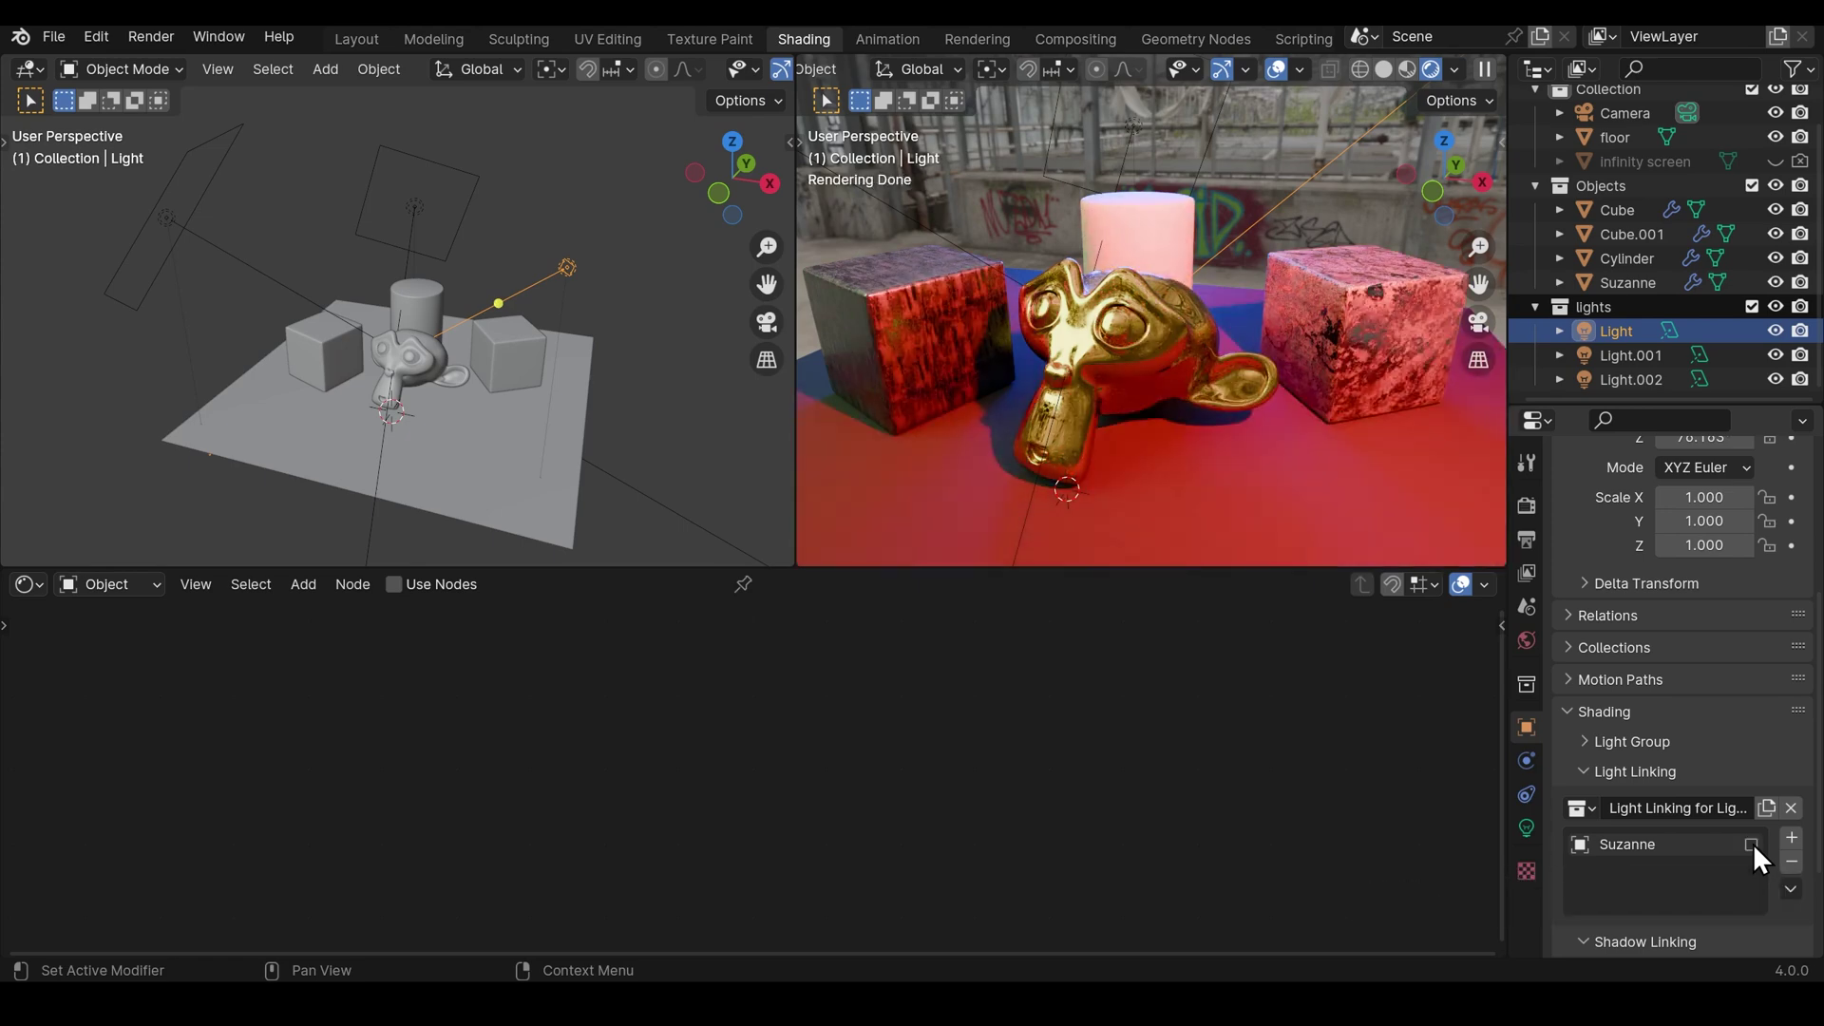
left_click(1621, 848)
left_click(1784, 863)
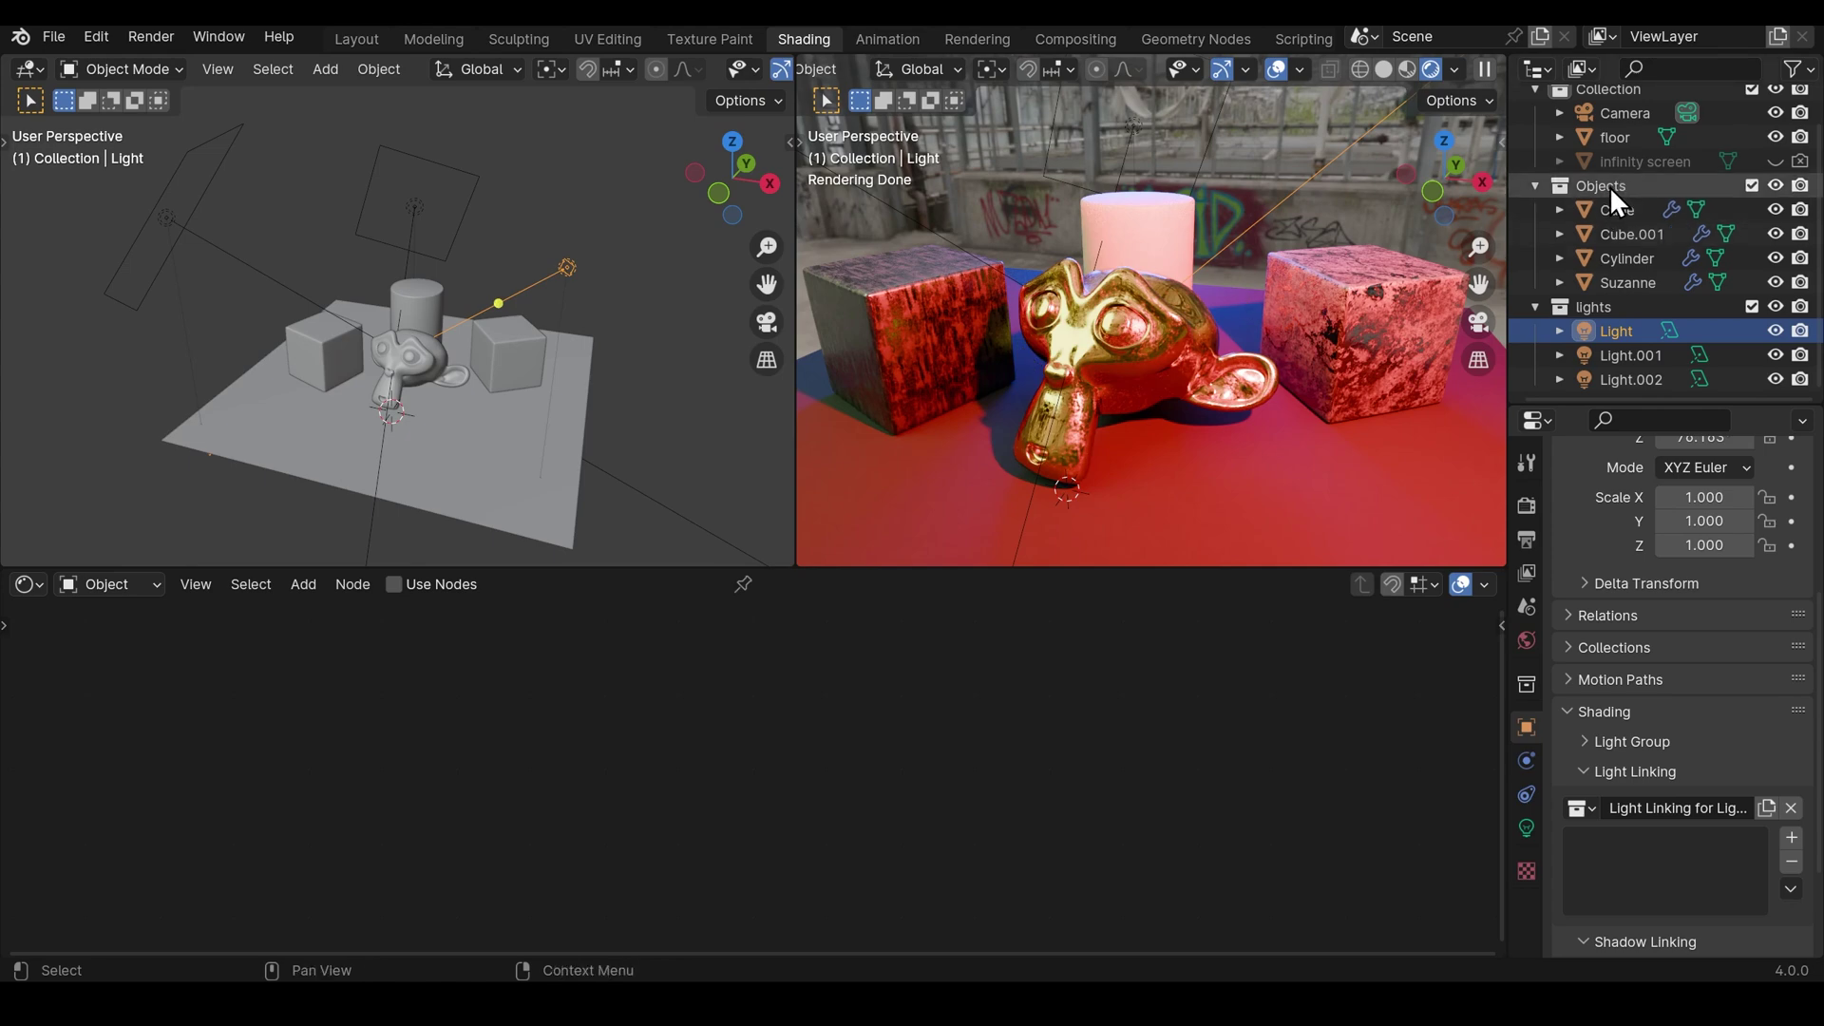
left_click_drag(1604, 185, 1655, 865)
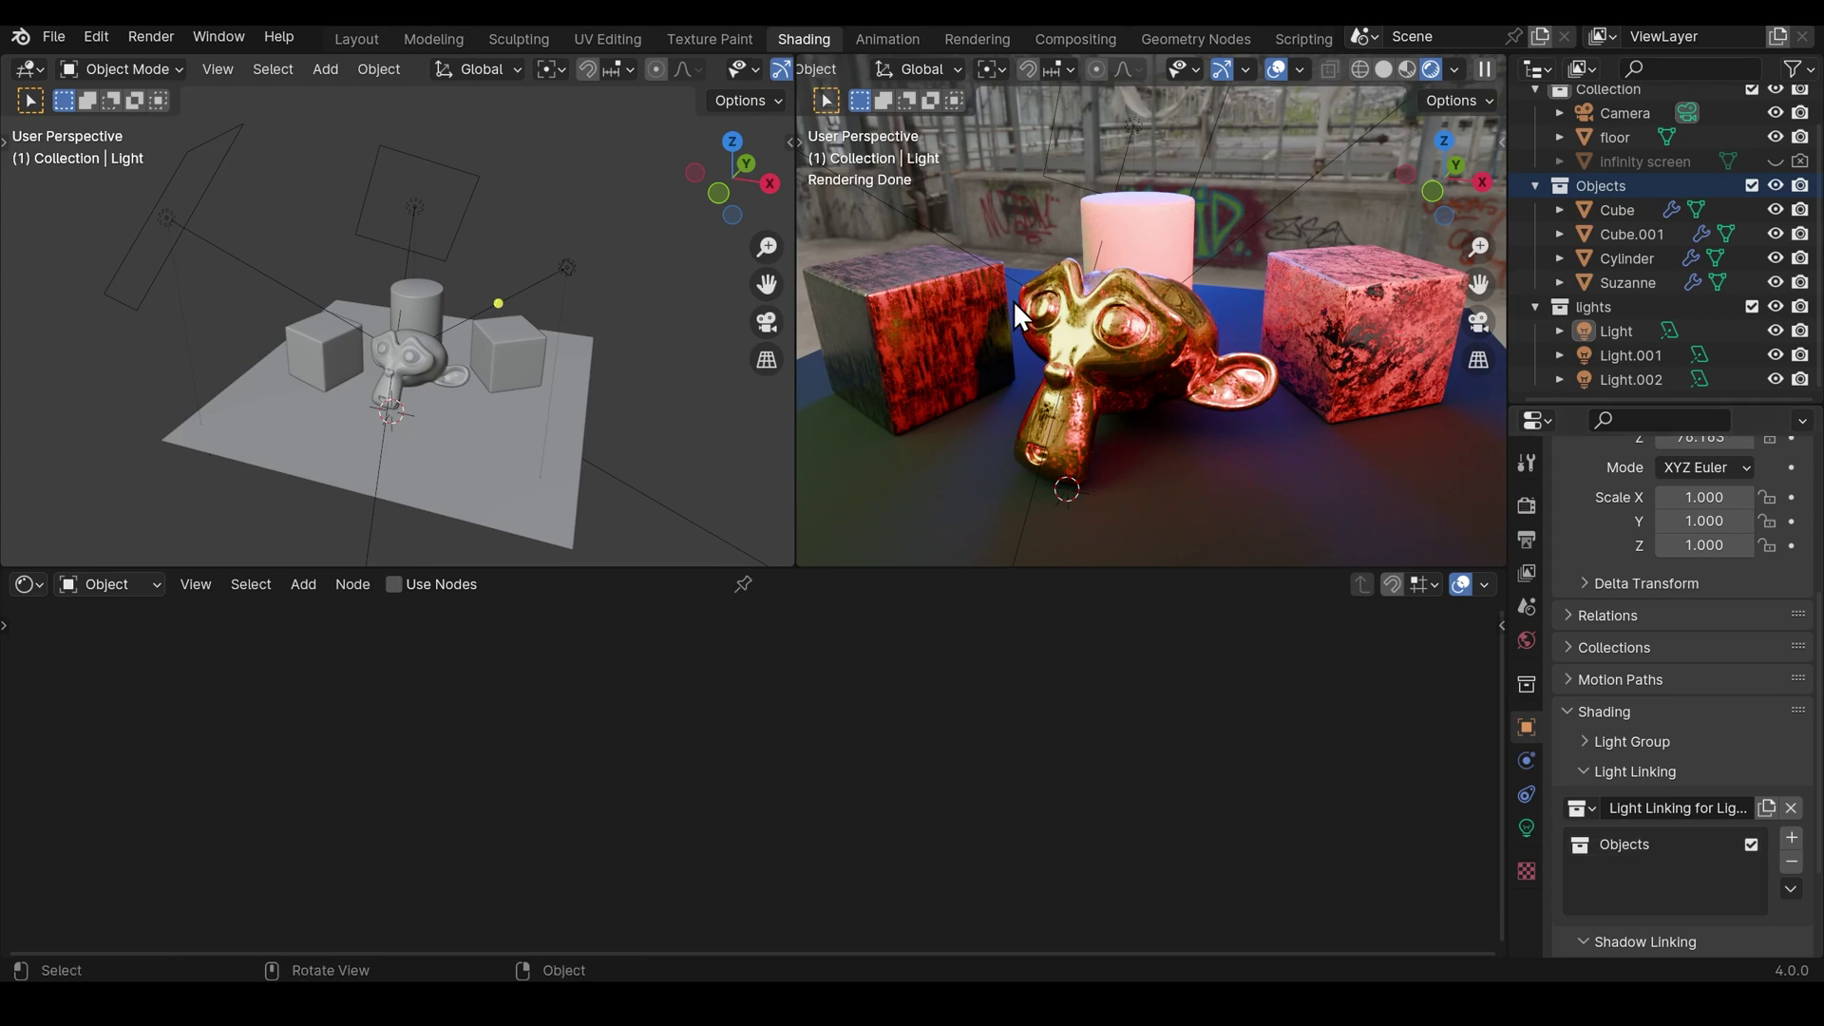
left_click(1750, 845)
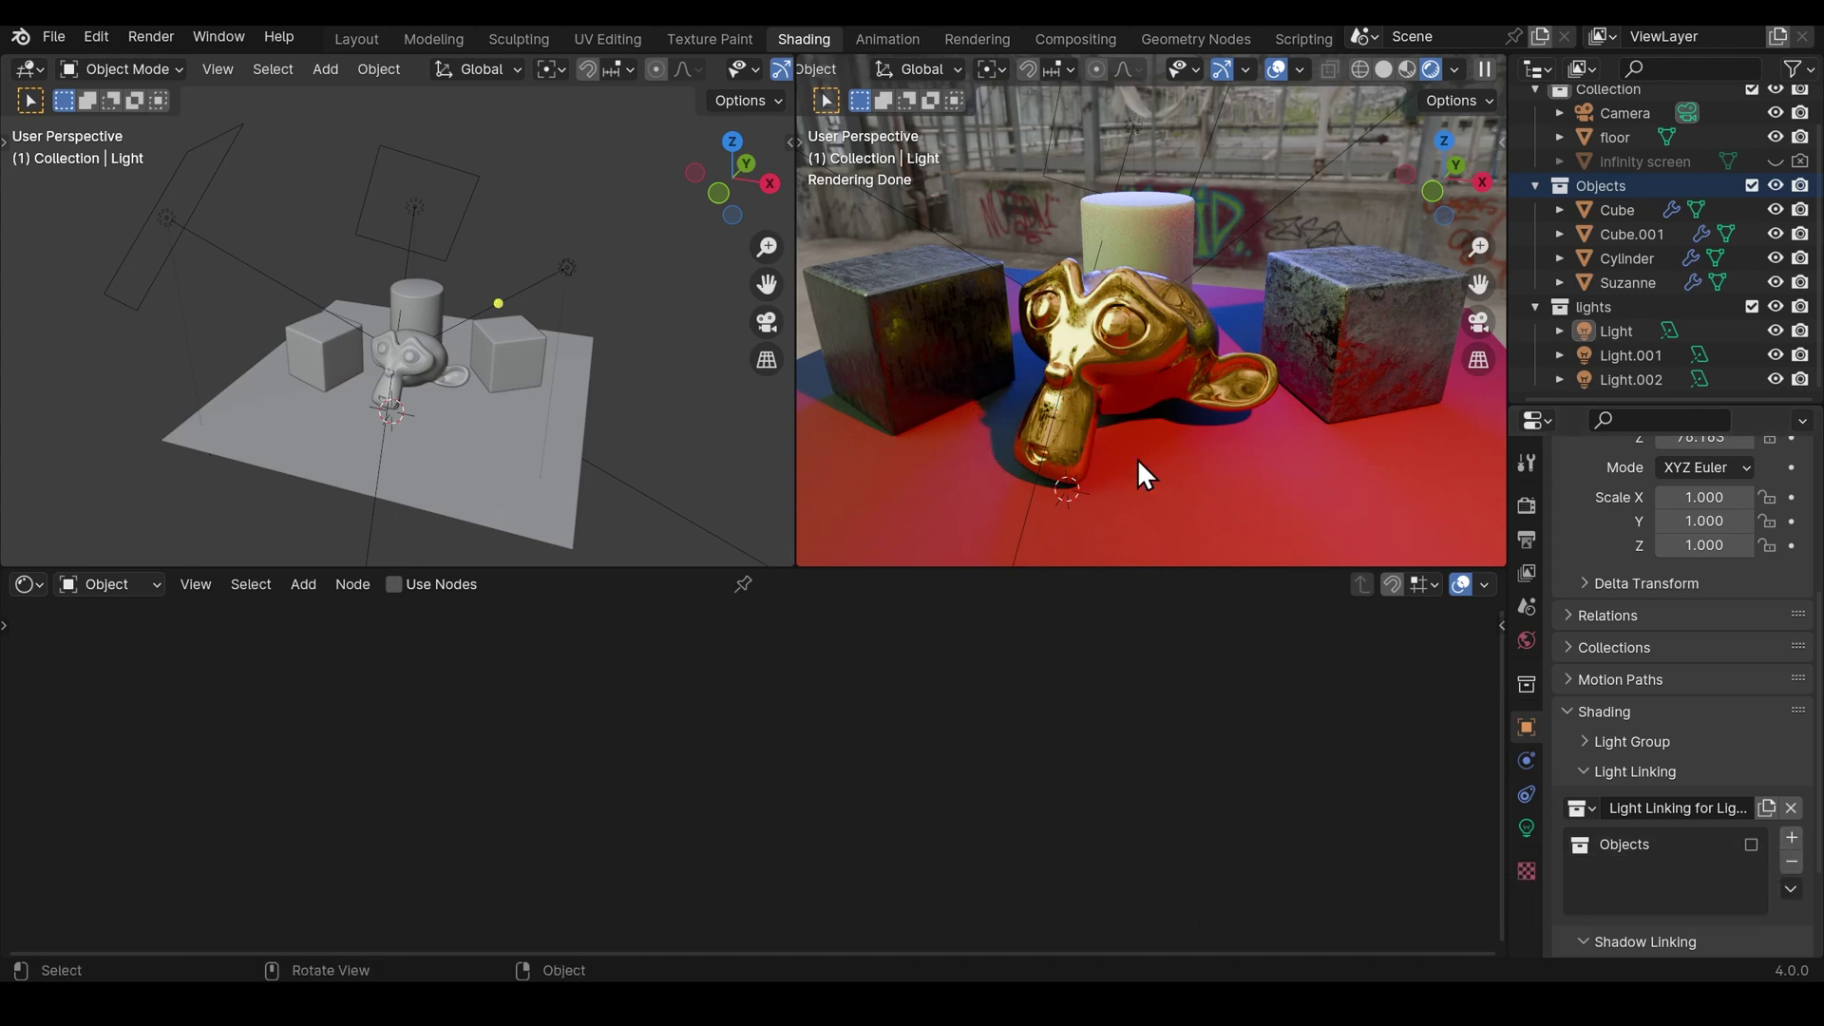
left_click(1630, 848)
left_click(1792, 863)
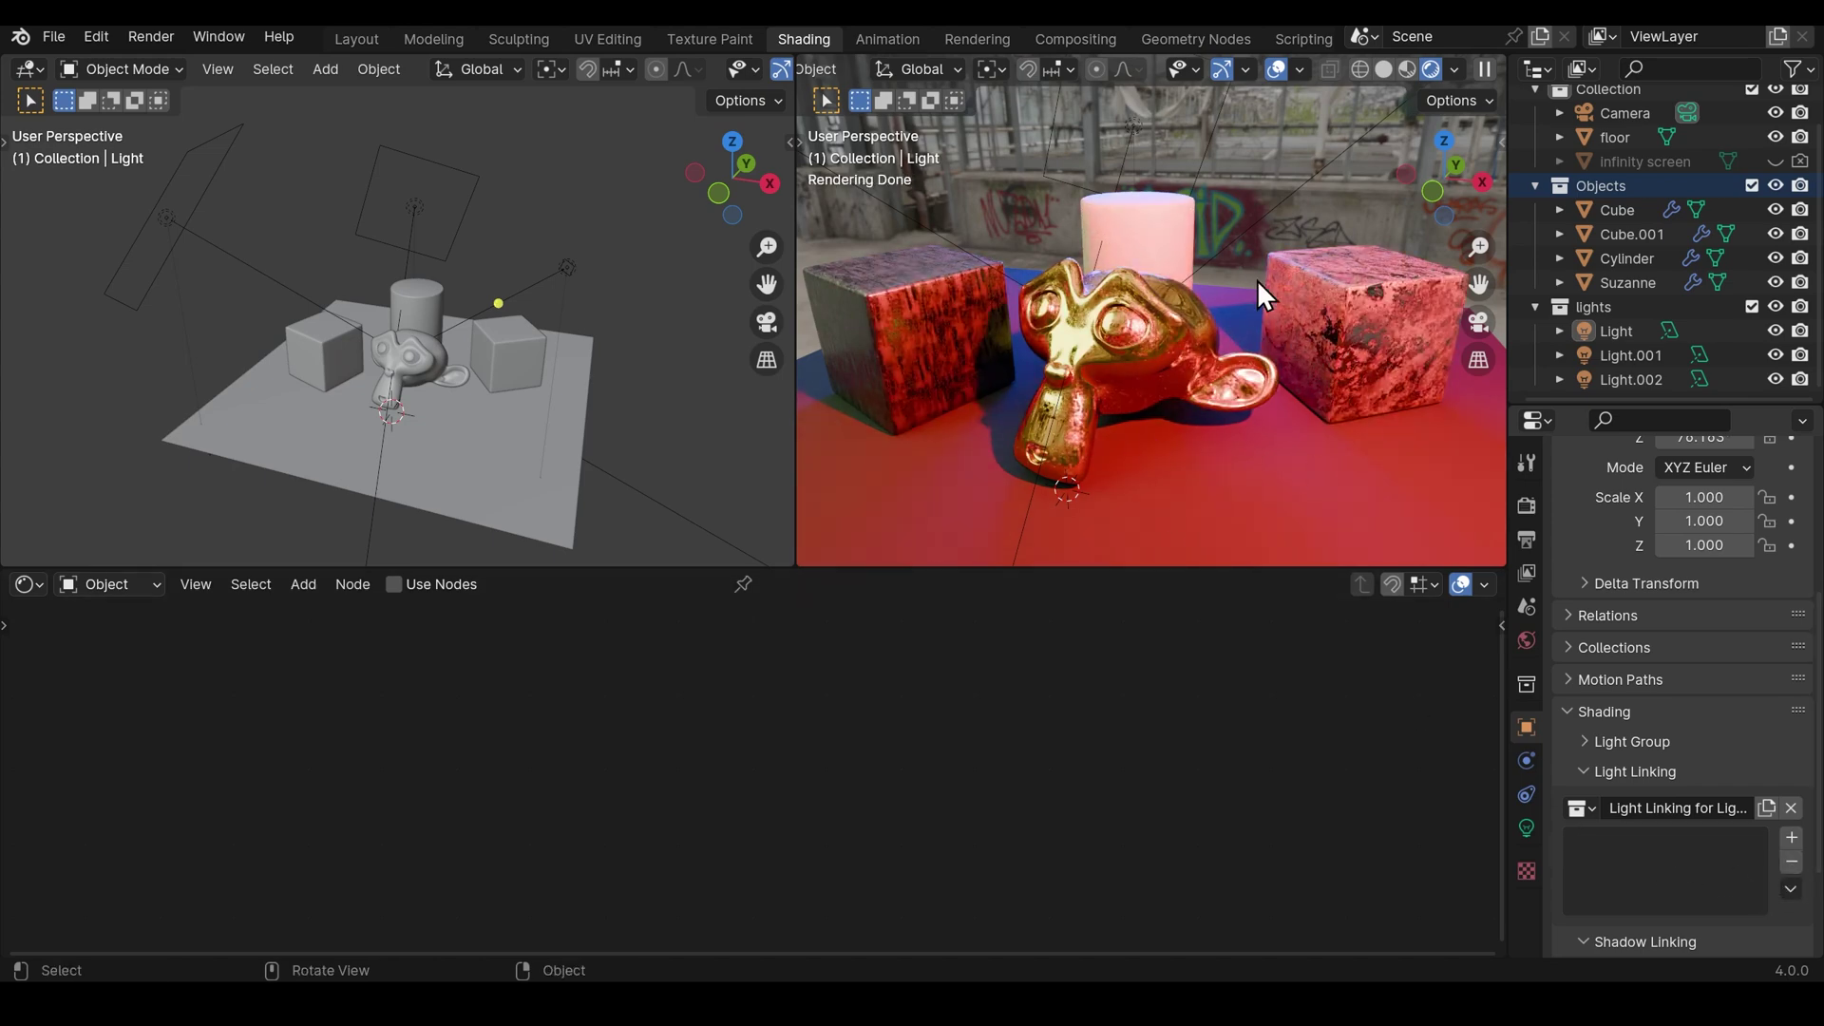
Step: Create a new shadow-linking collection for the Light and add Suzanne to it
scroll(1706, 743, "down", 4)
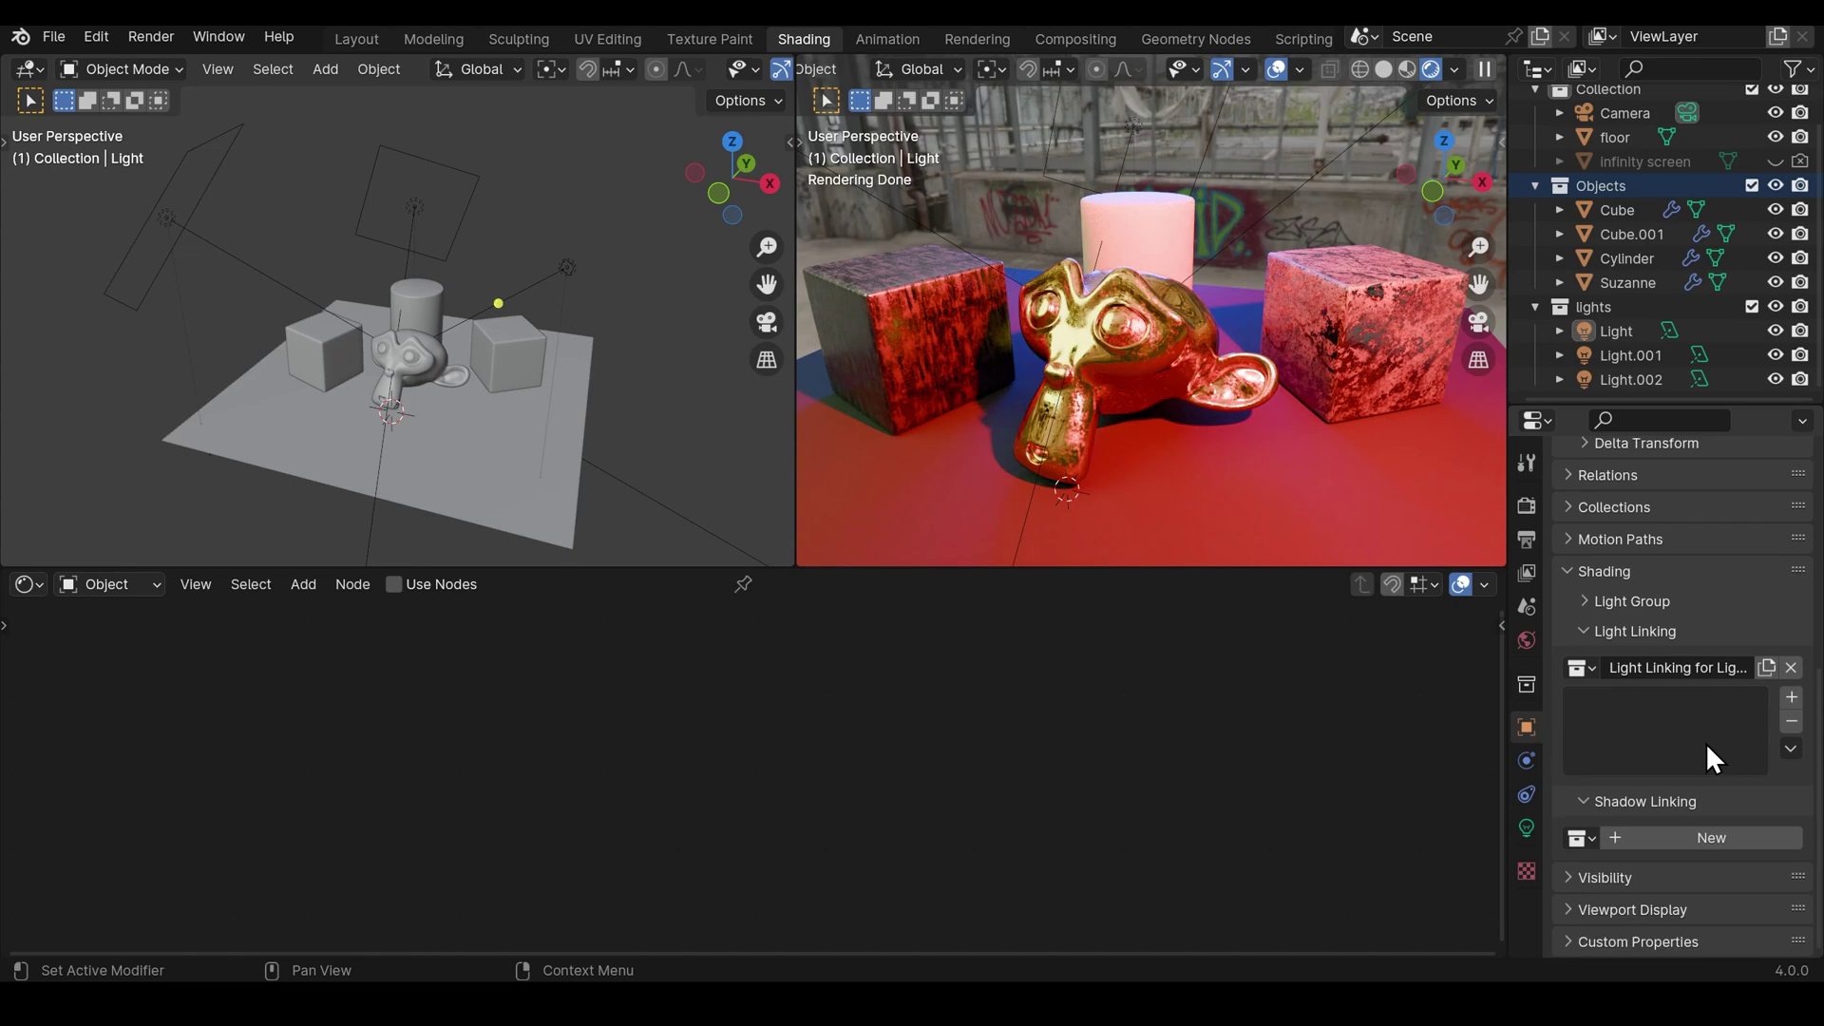
left_click(1656, 836)
left_click(1640, 284)
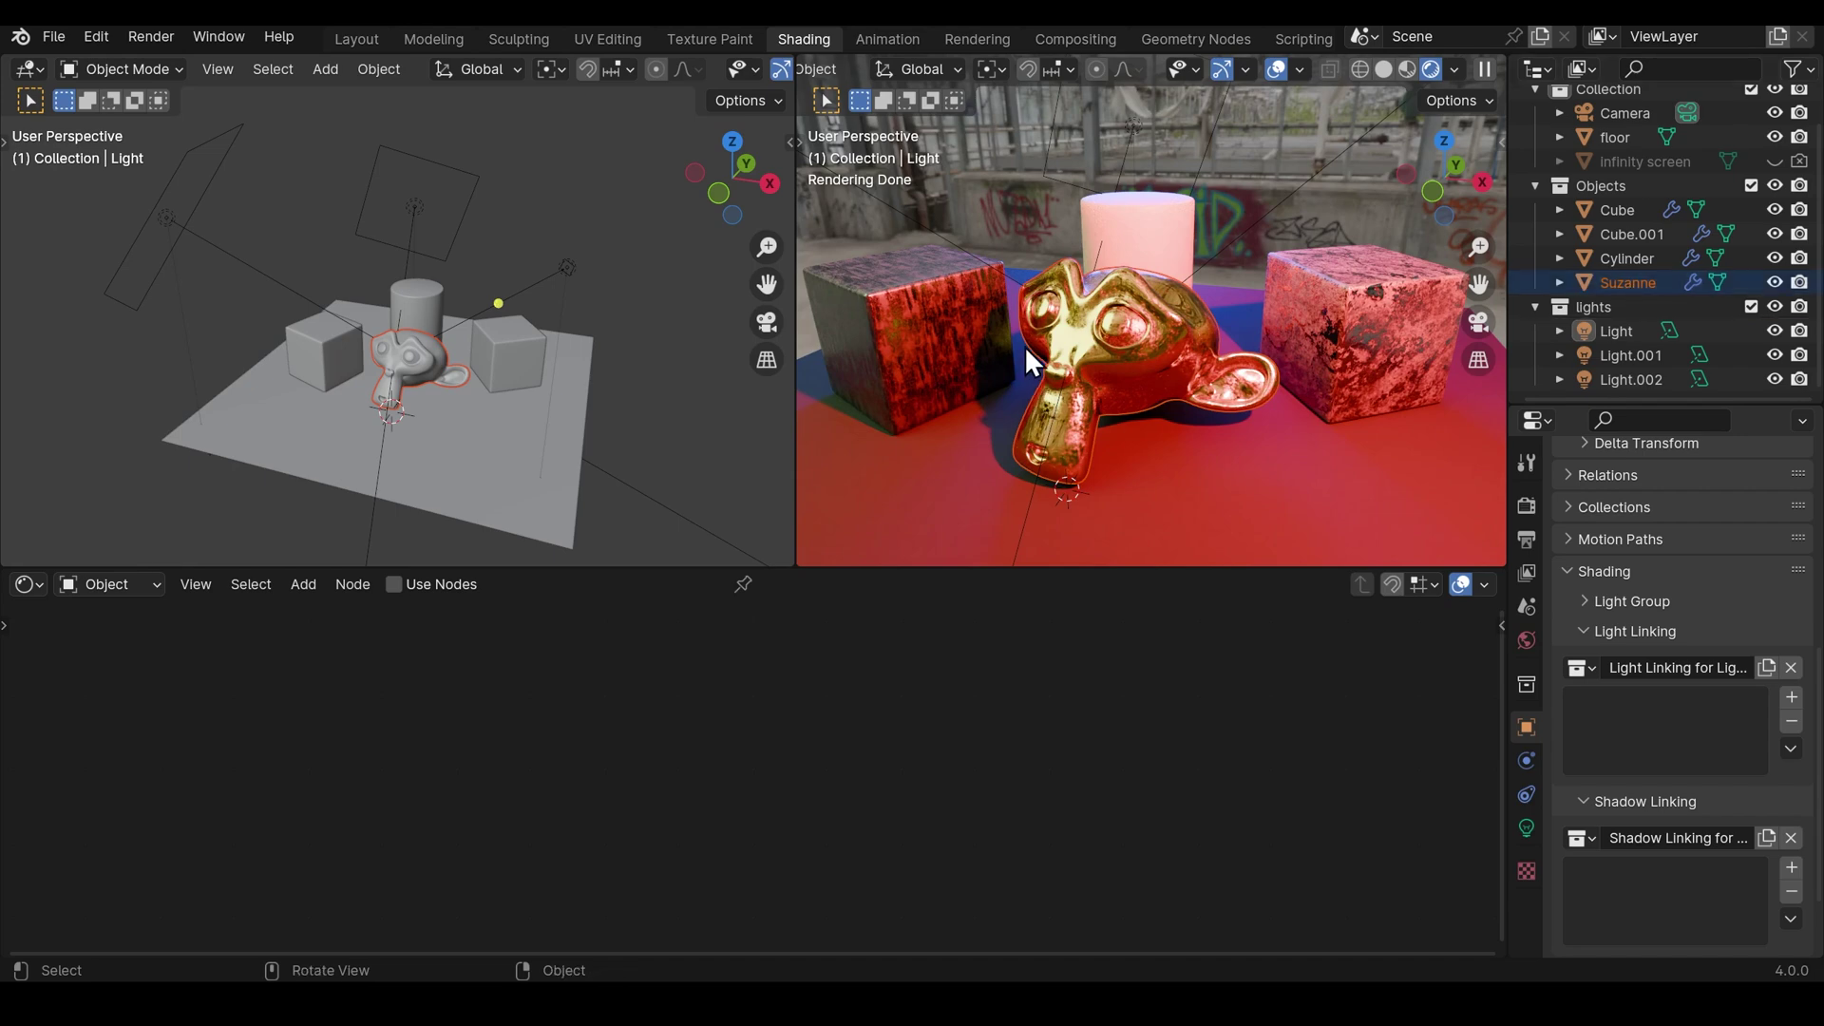
left_click_drag(1630, 283, 1664, 889)
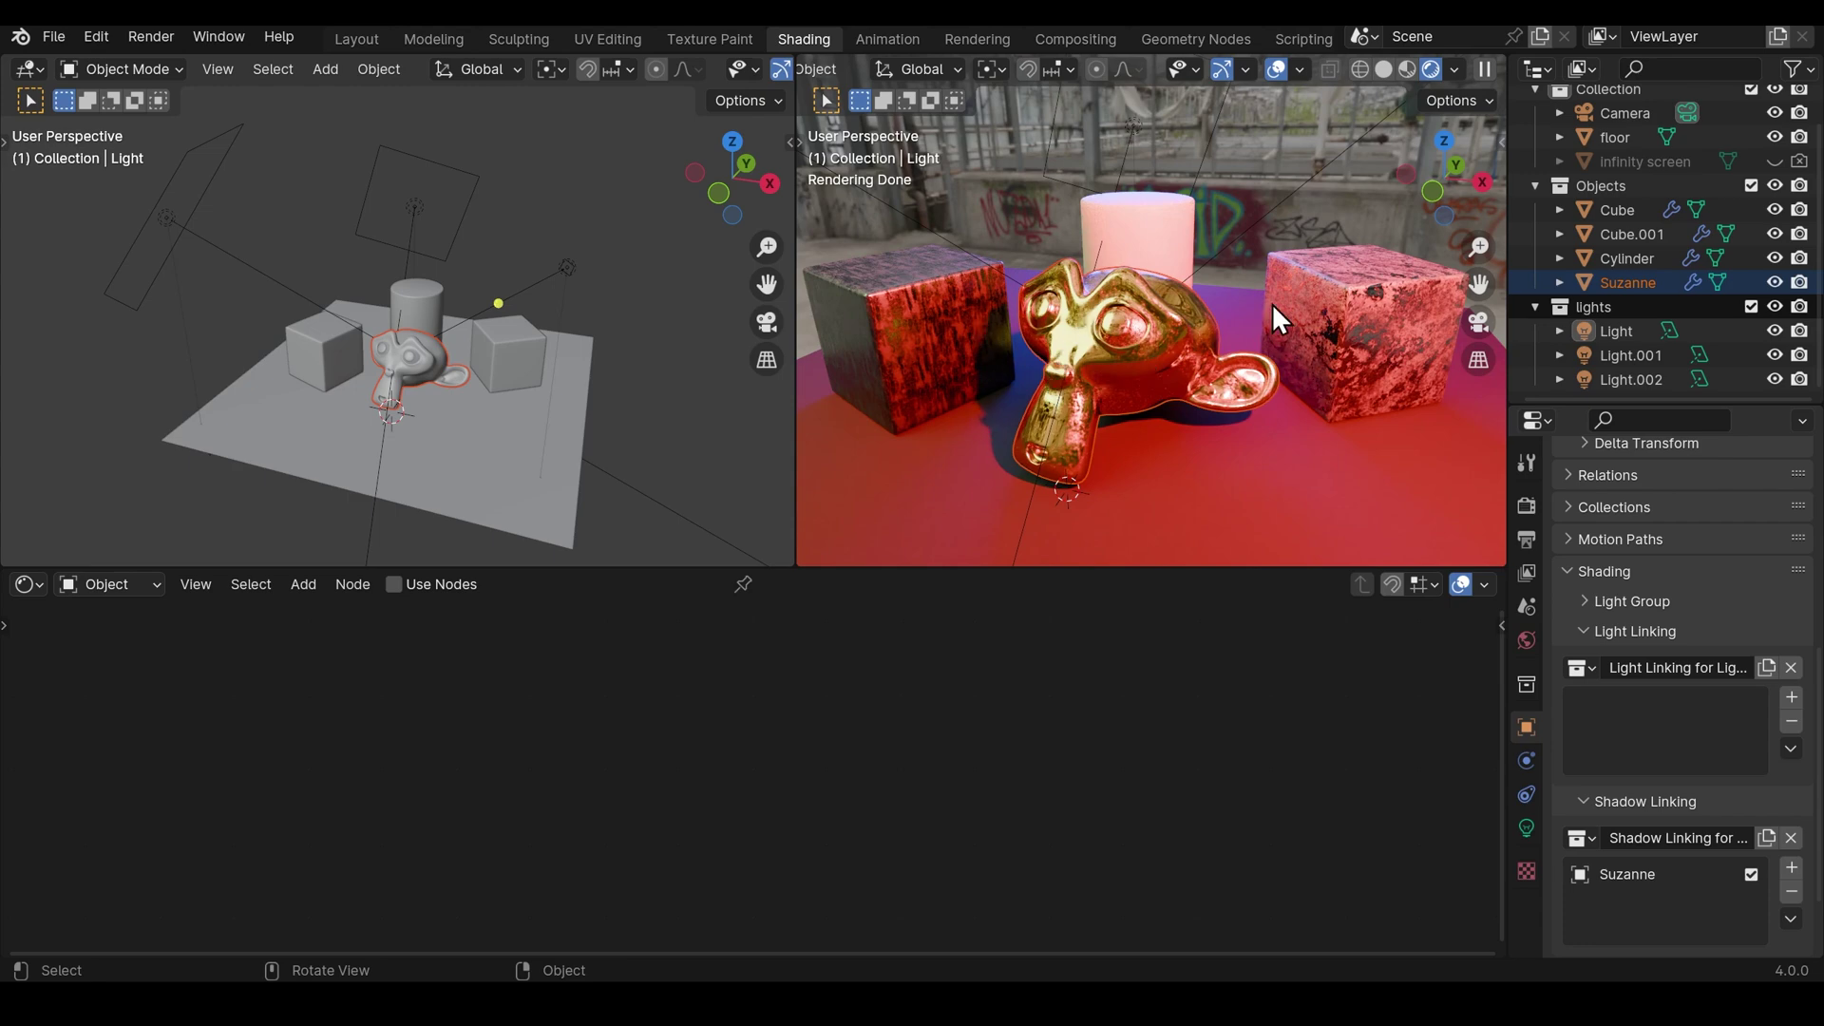
Step: Exclude Suzanne from the shadow linking, then remove her entry from the list
left_click(1751, 875)
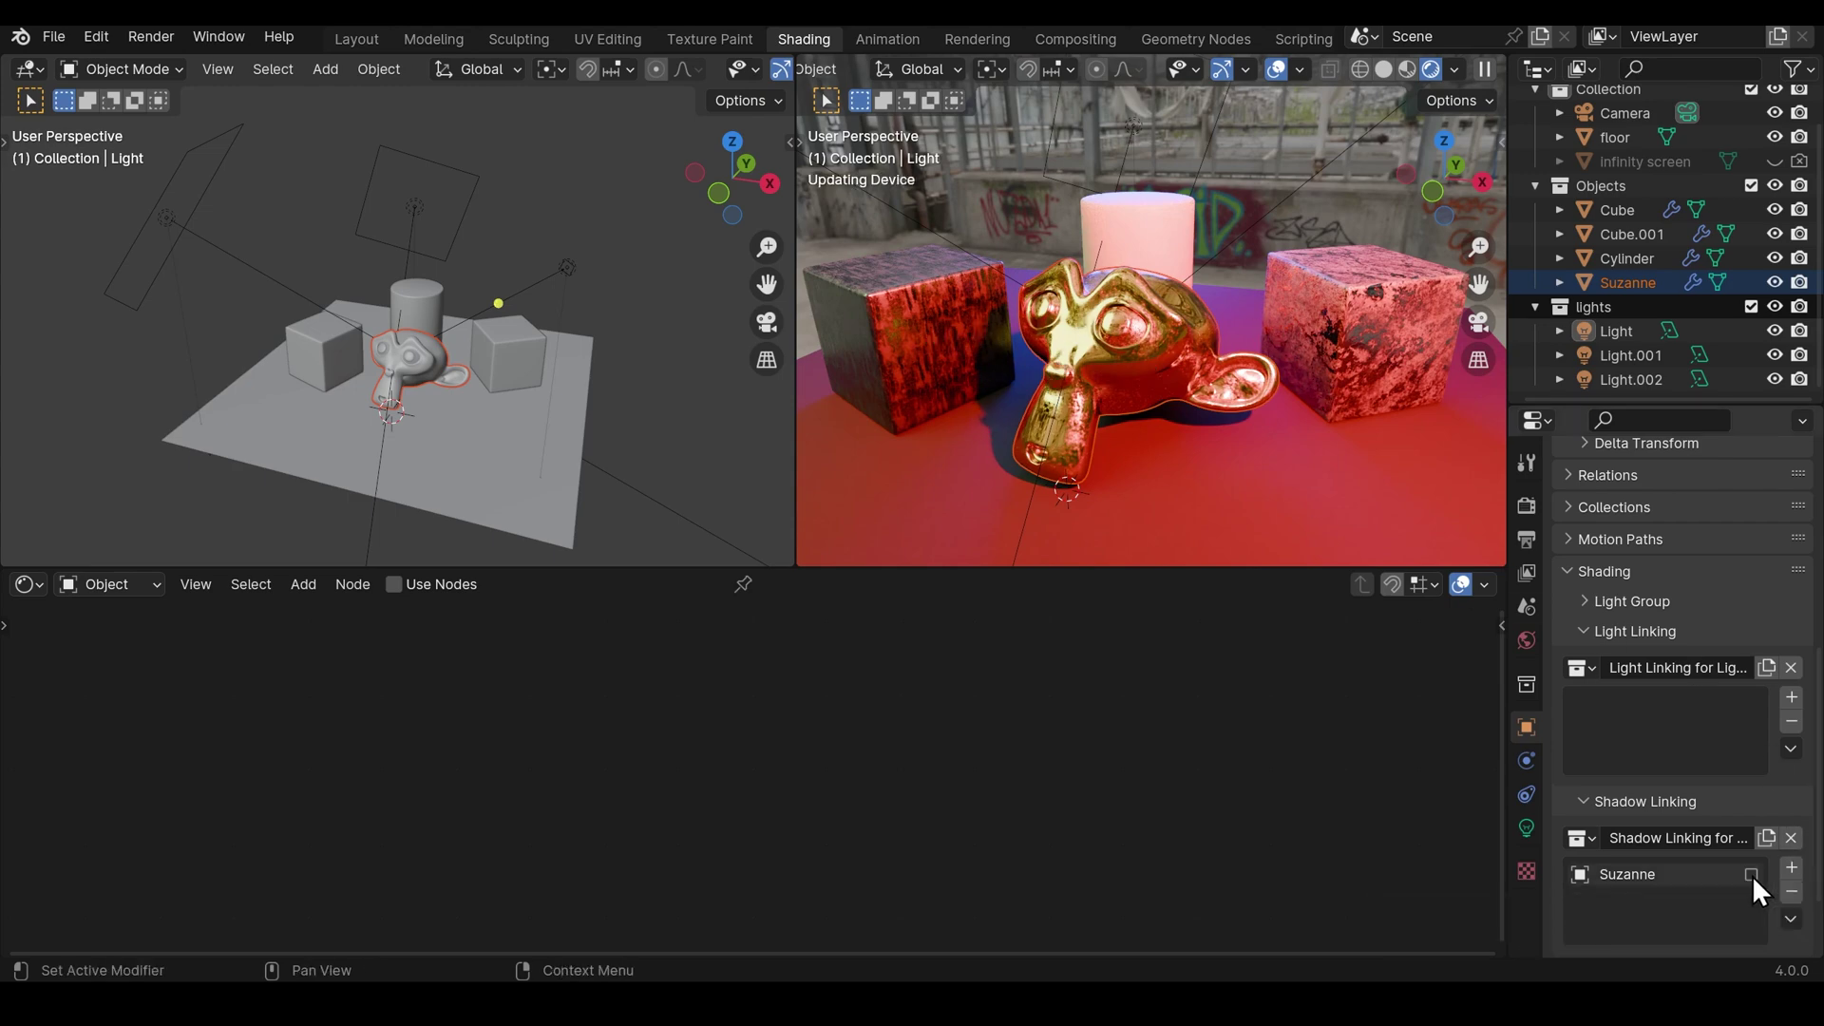
left_click(1671, 874)
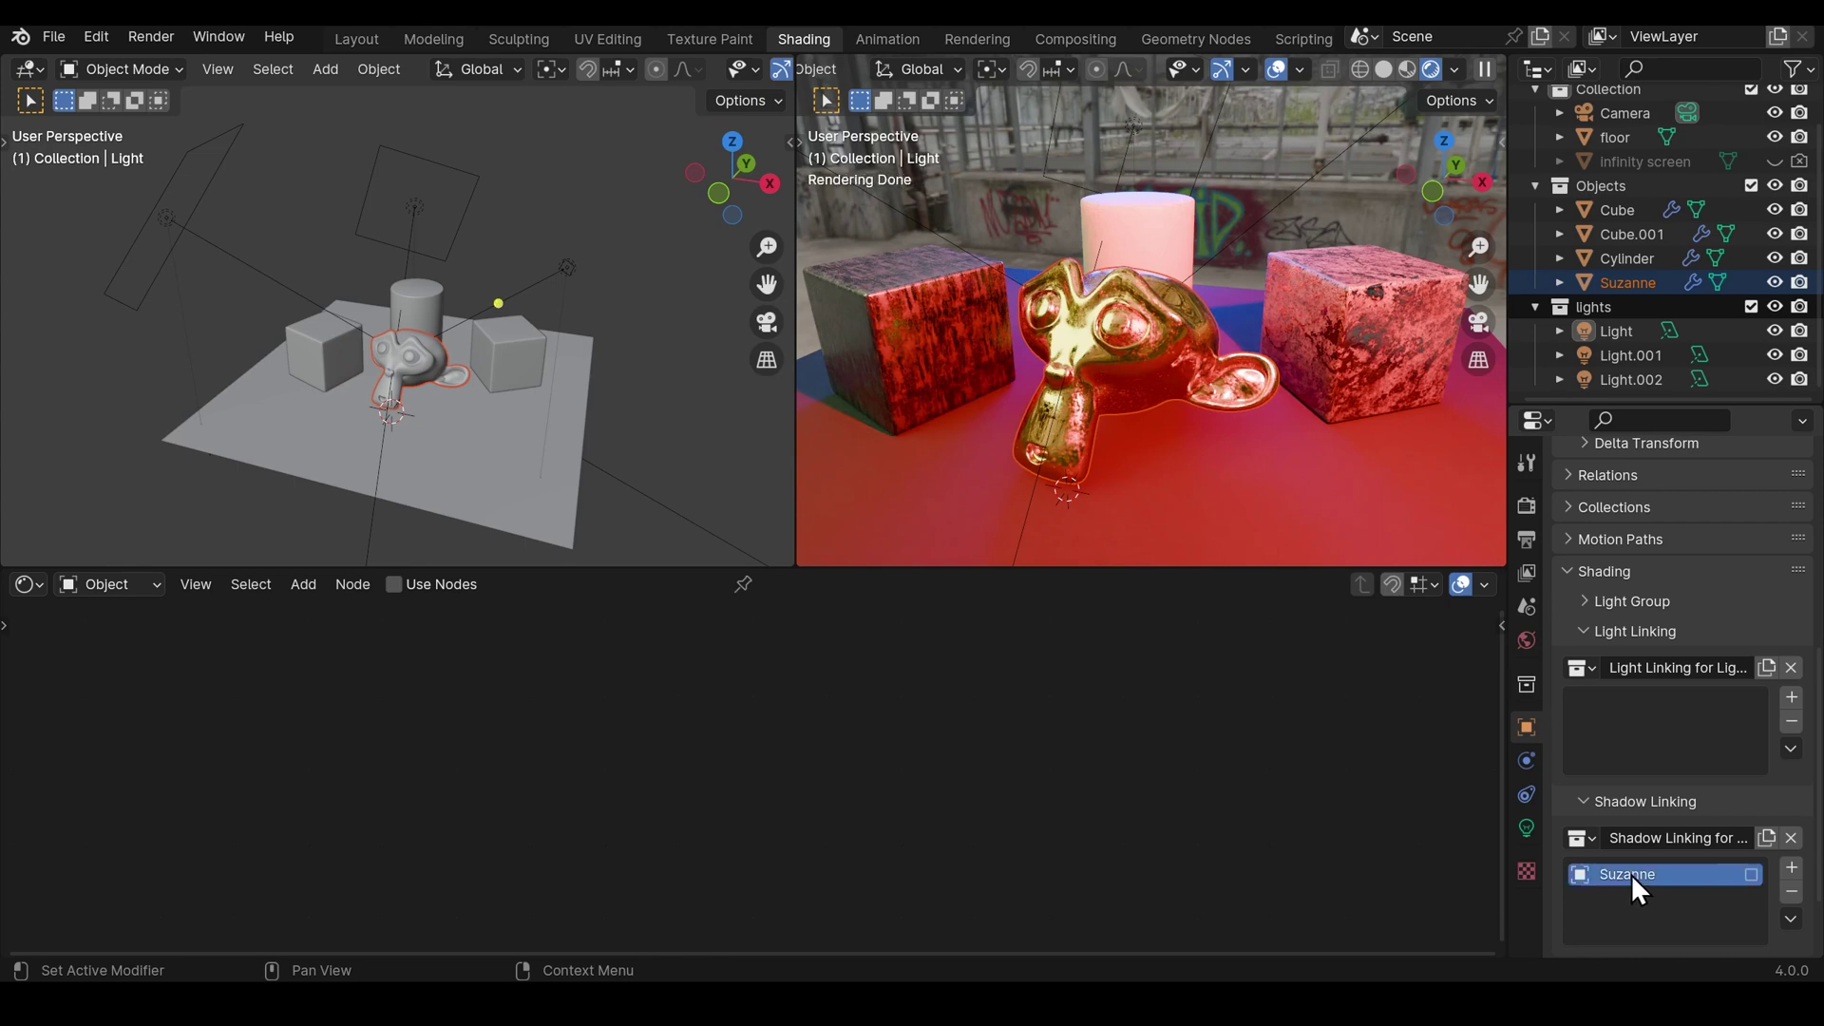
left_click(1789, 891)
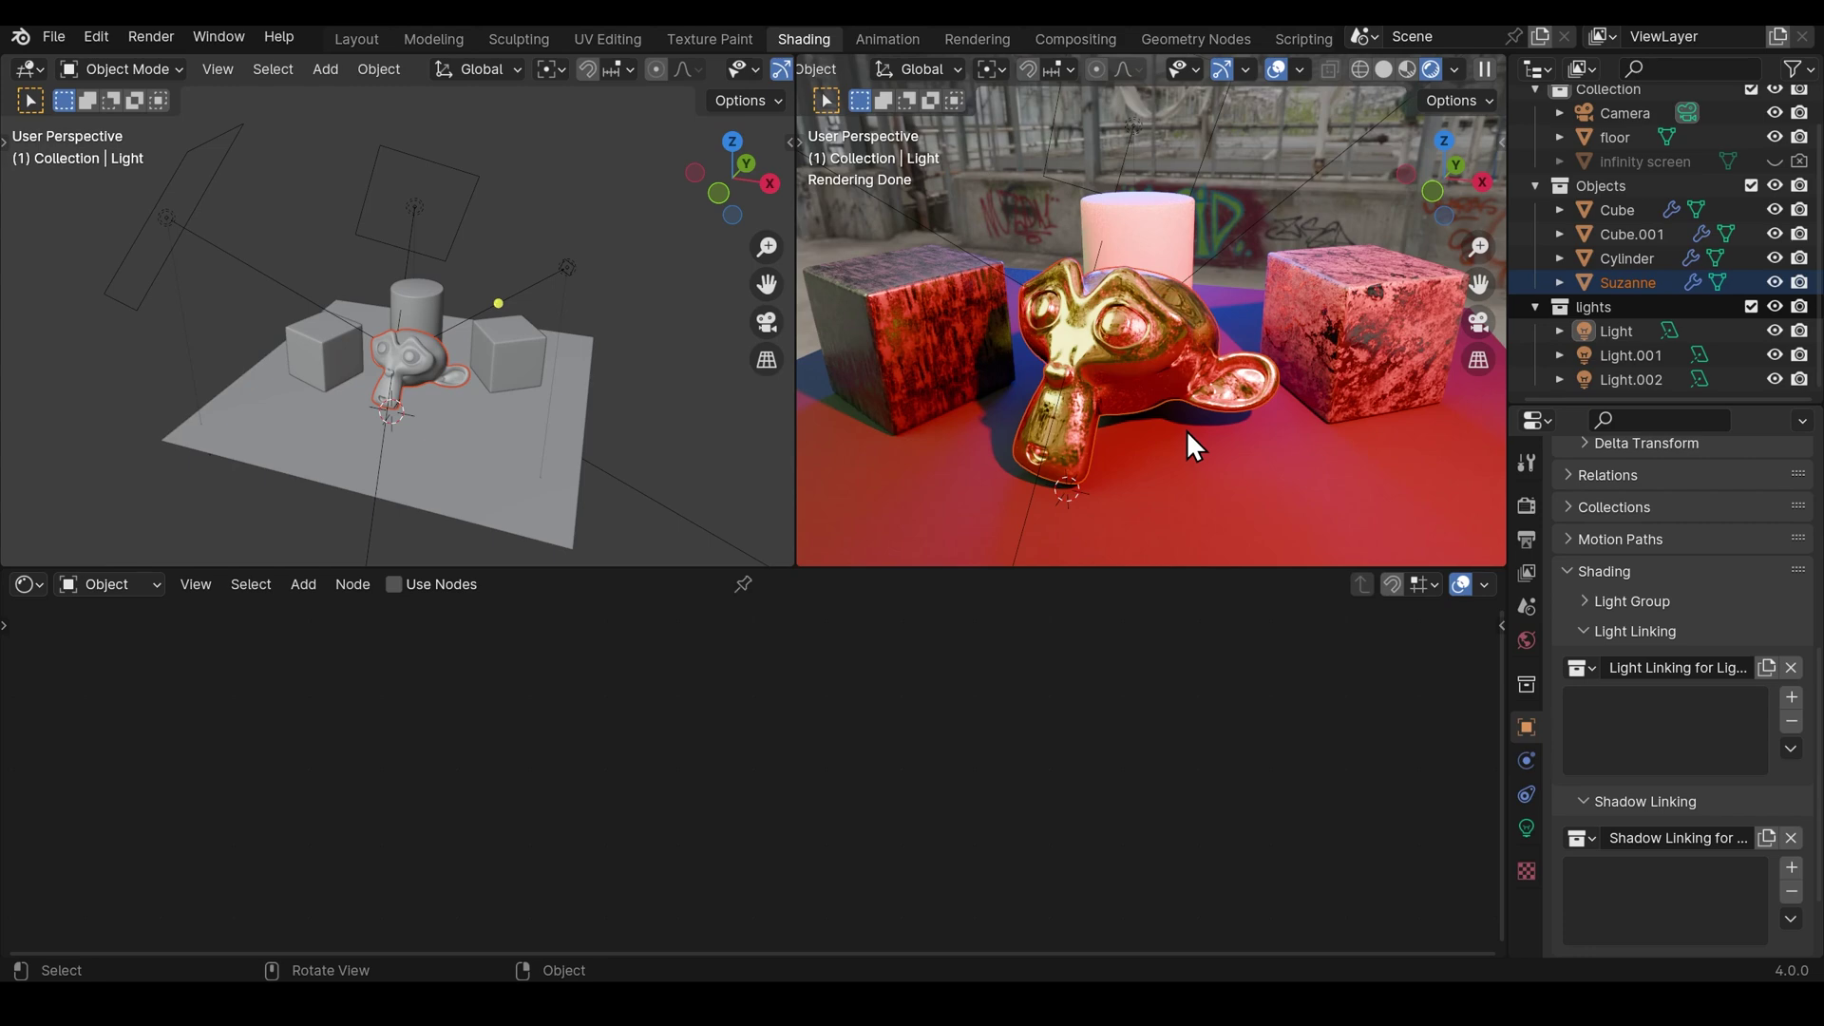
Step: Hide the floor, show the Infinity Screen backdrop, and select the backlight Light.002
left_click(1773, 137)
left_click(1774, 159)
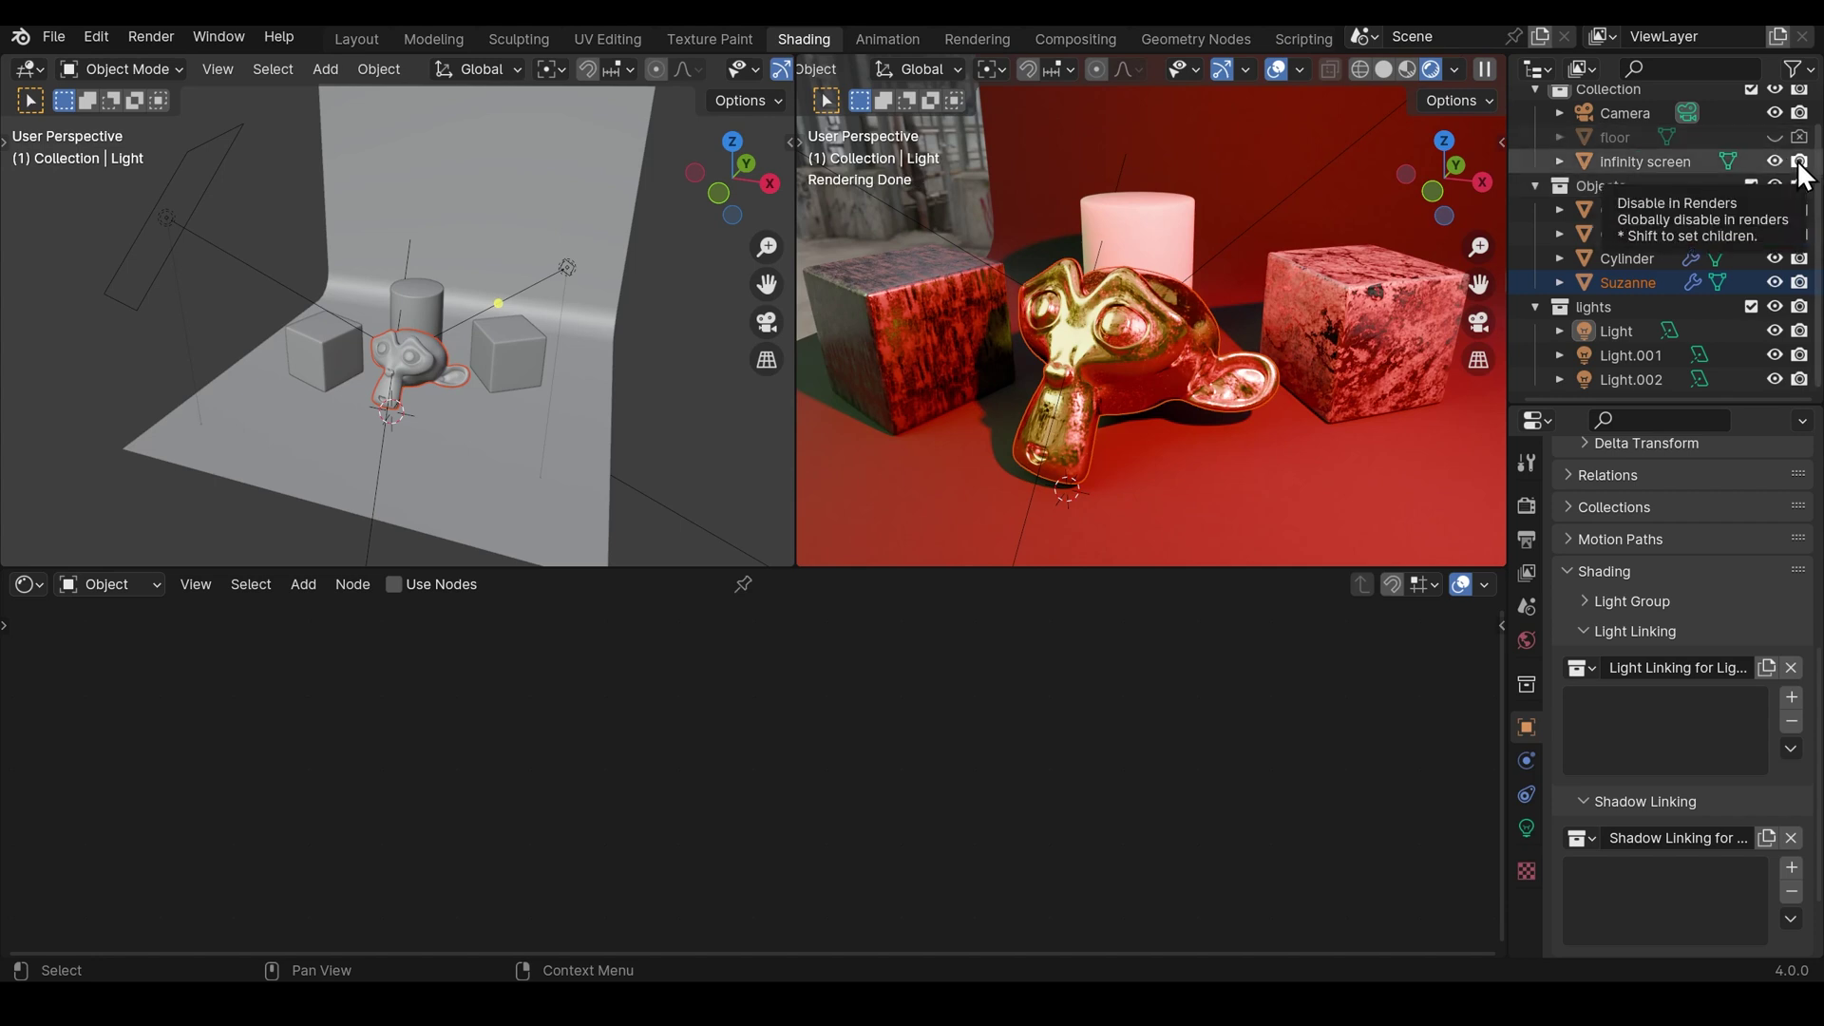
middle_click_drag(600, 308, 554, 335)
left_click(630, 302)
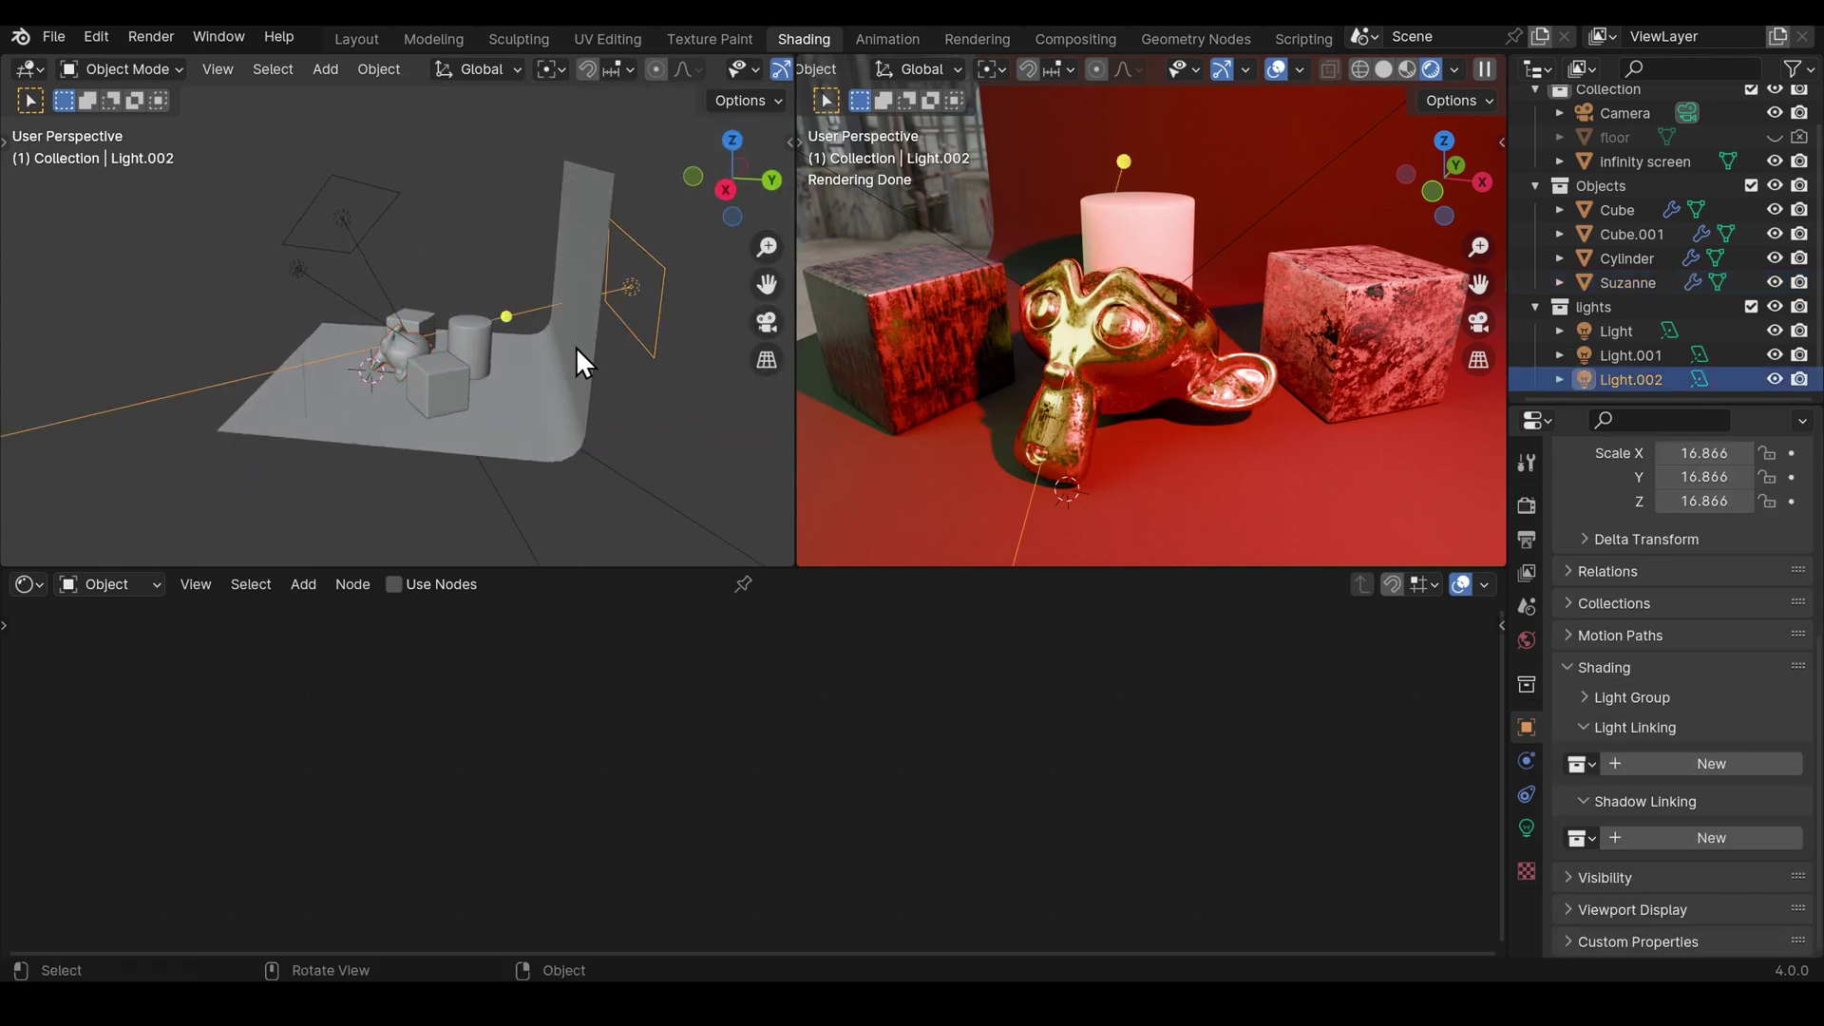
middle_click_drag(1316, 337, 1258, 352)
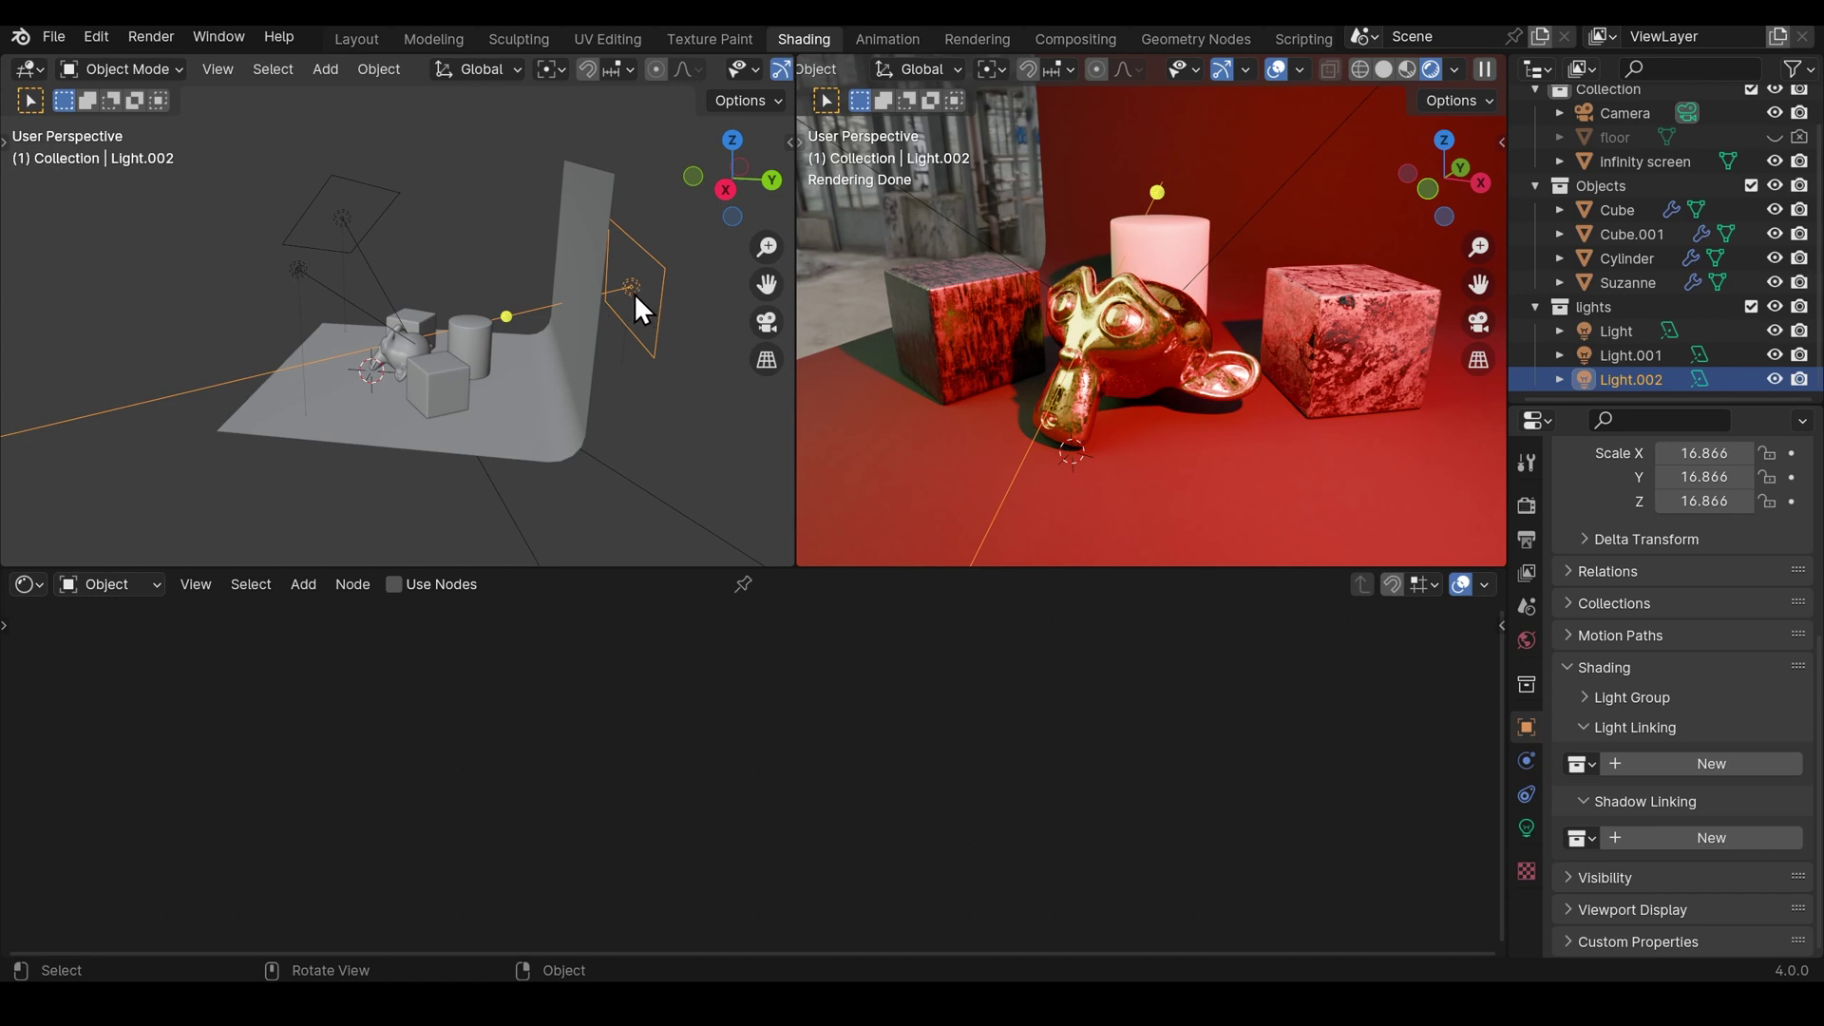
Step: Move Light.002 along the Y axis behind the objects, then fine-tune it with a second Y move
key("g")
key("y")
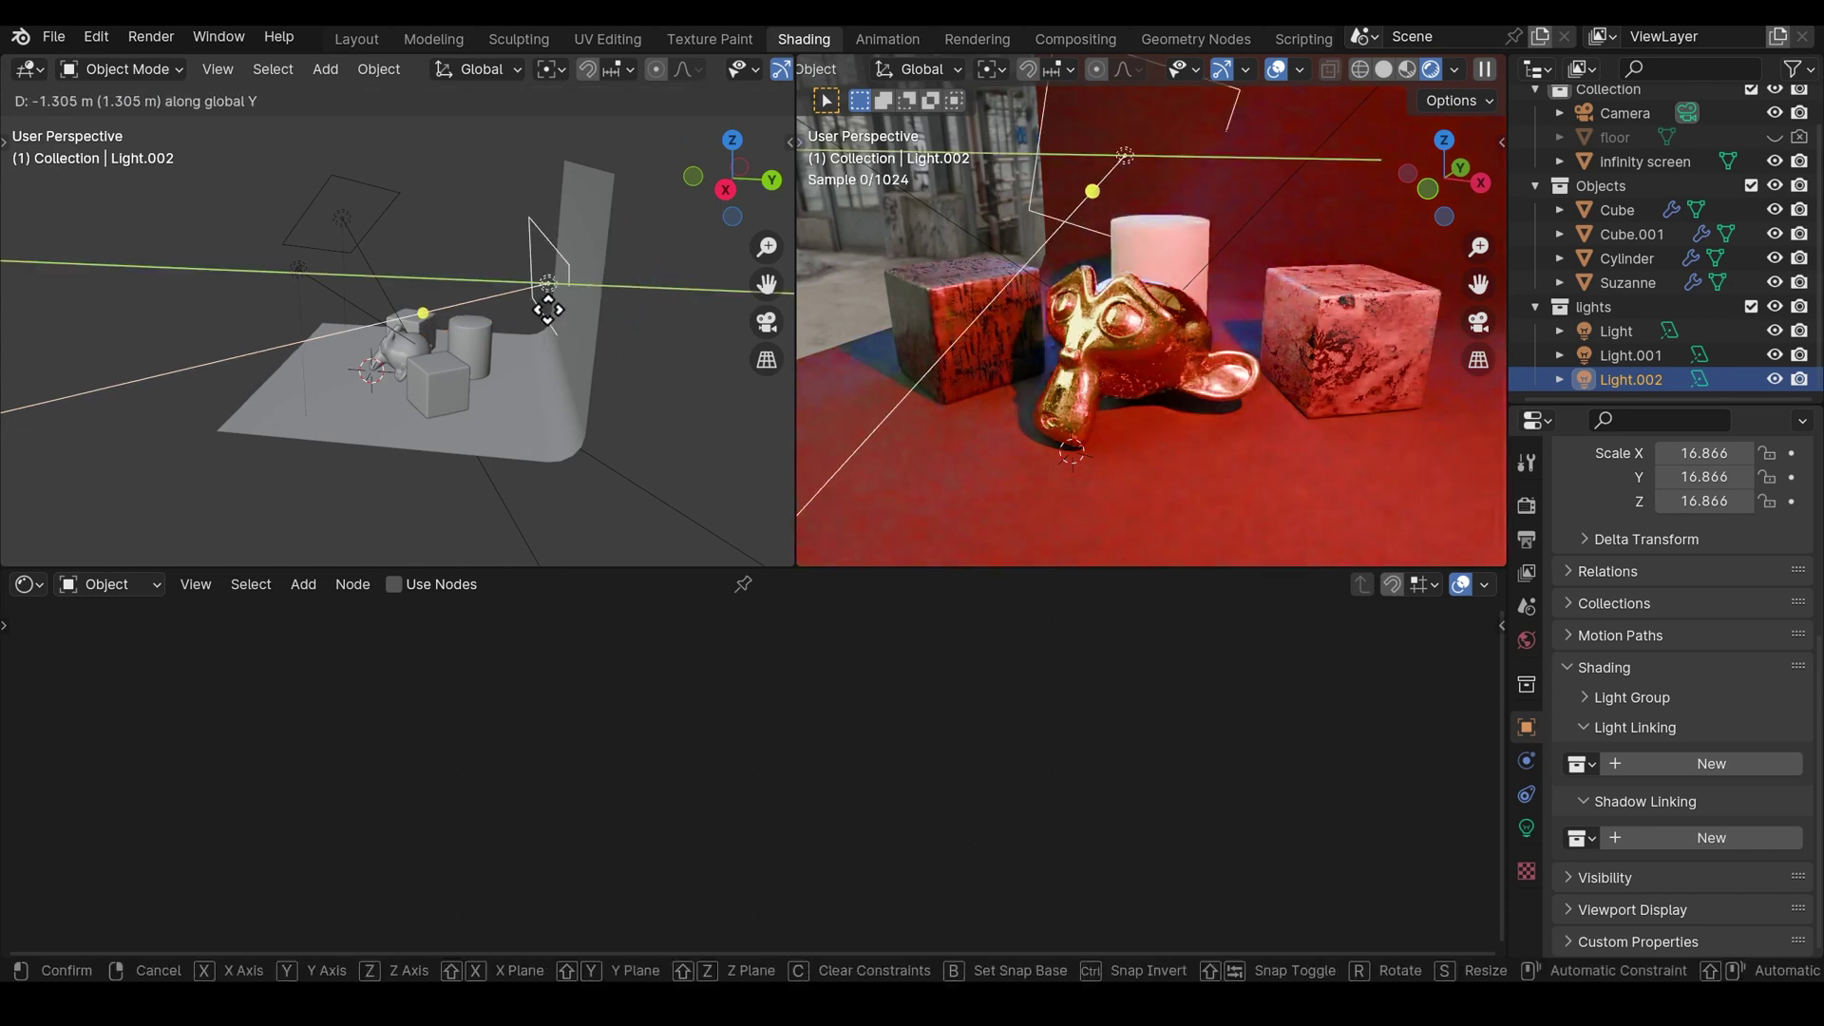
left_click(505, 313)
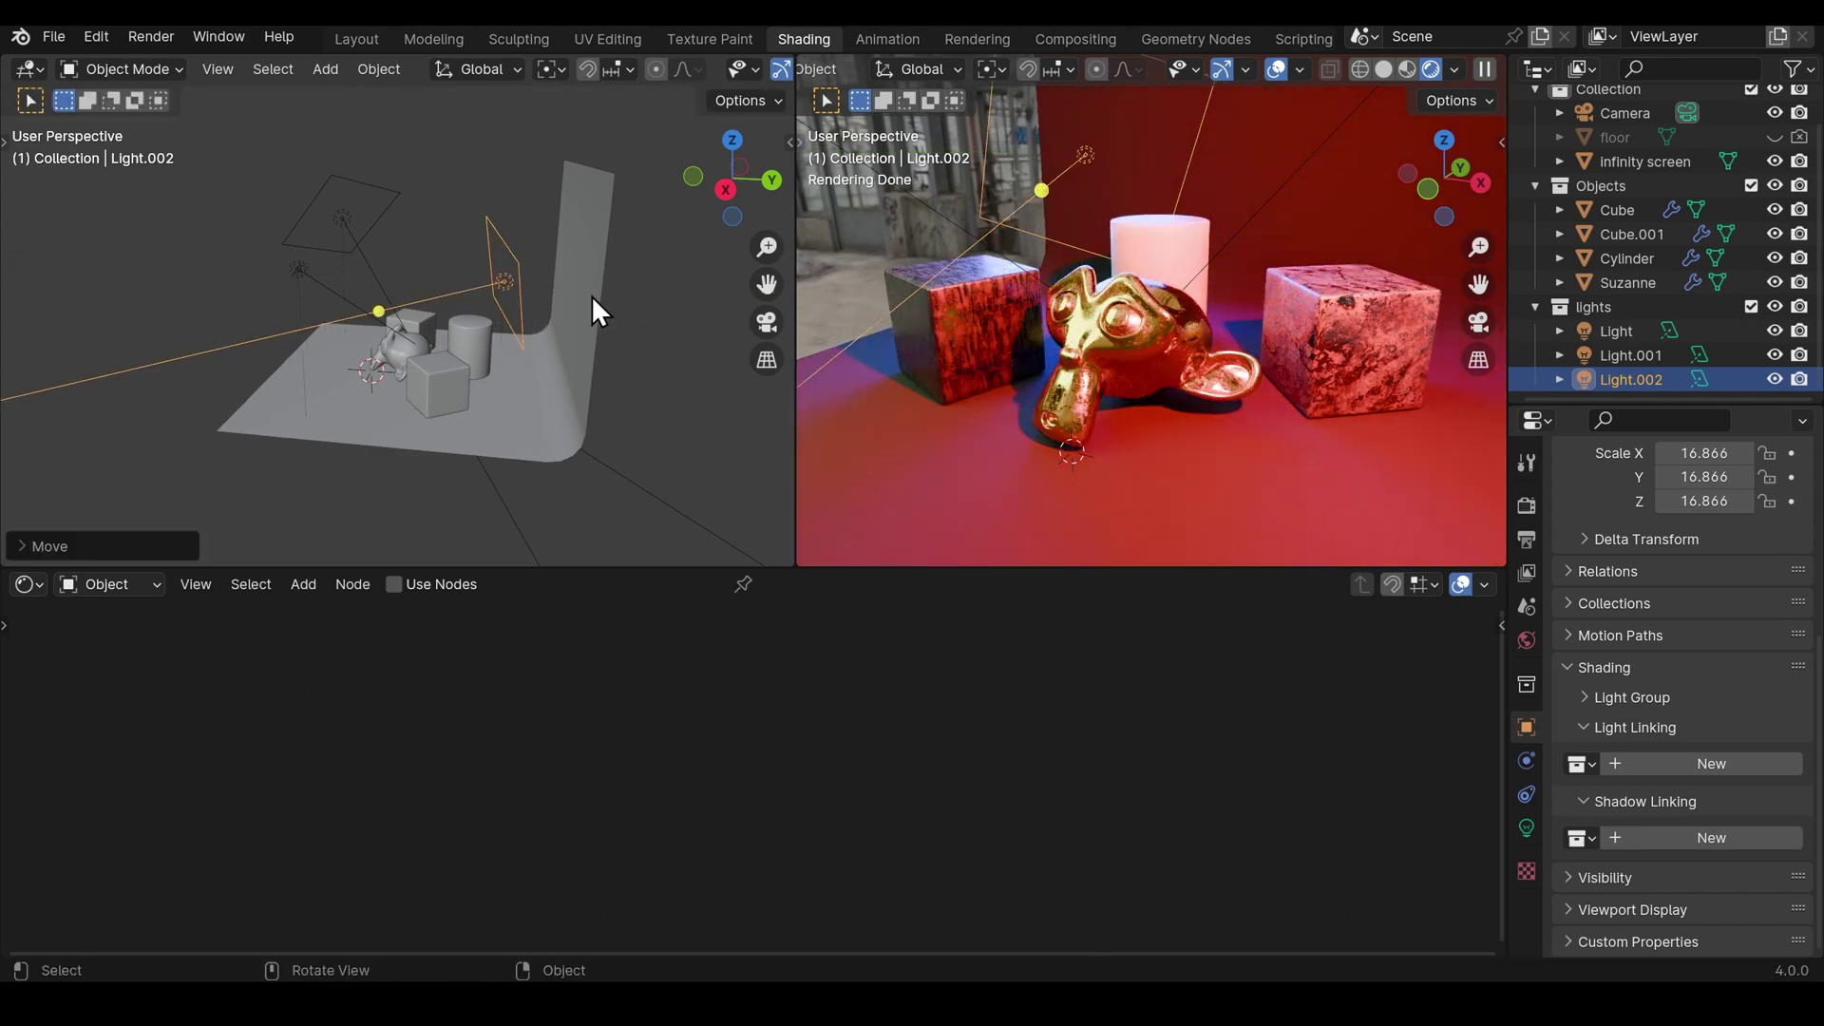
middle_click_drag(594, 310, 604, 371)
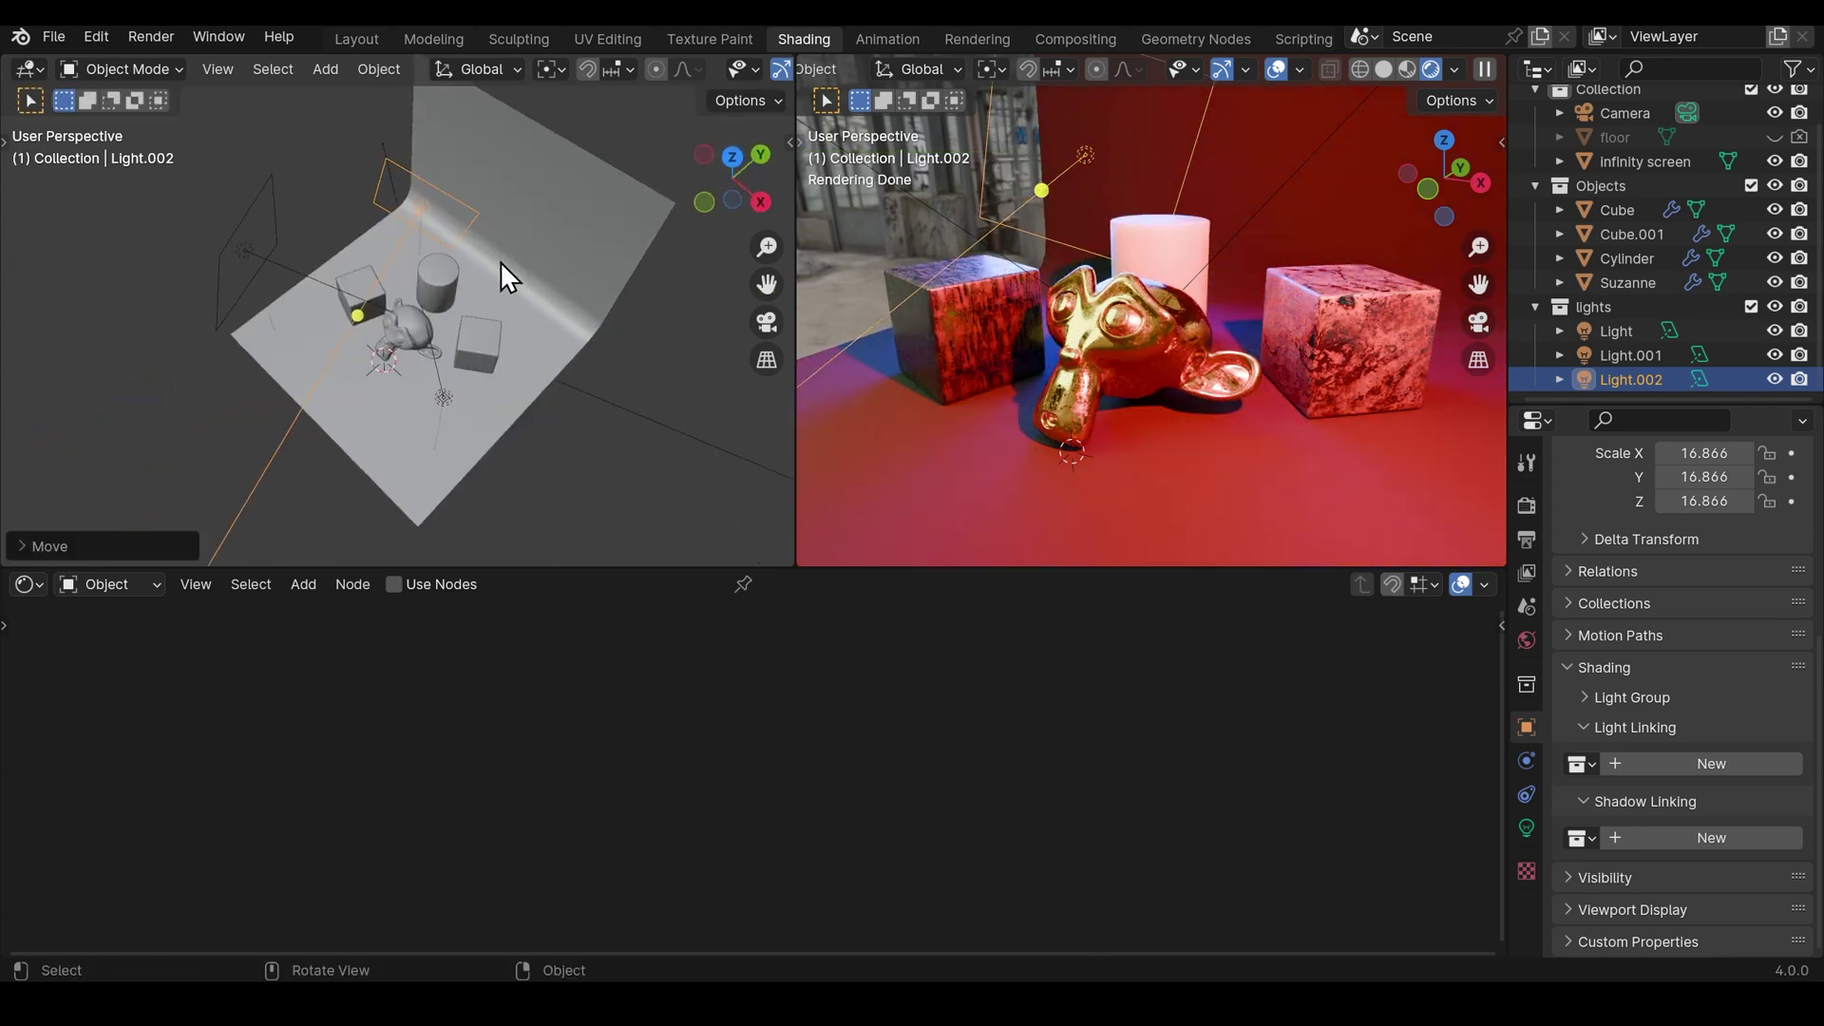
key("g")
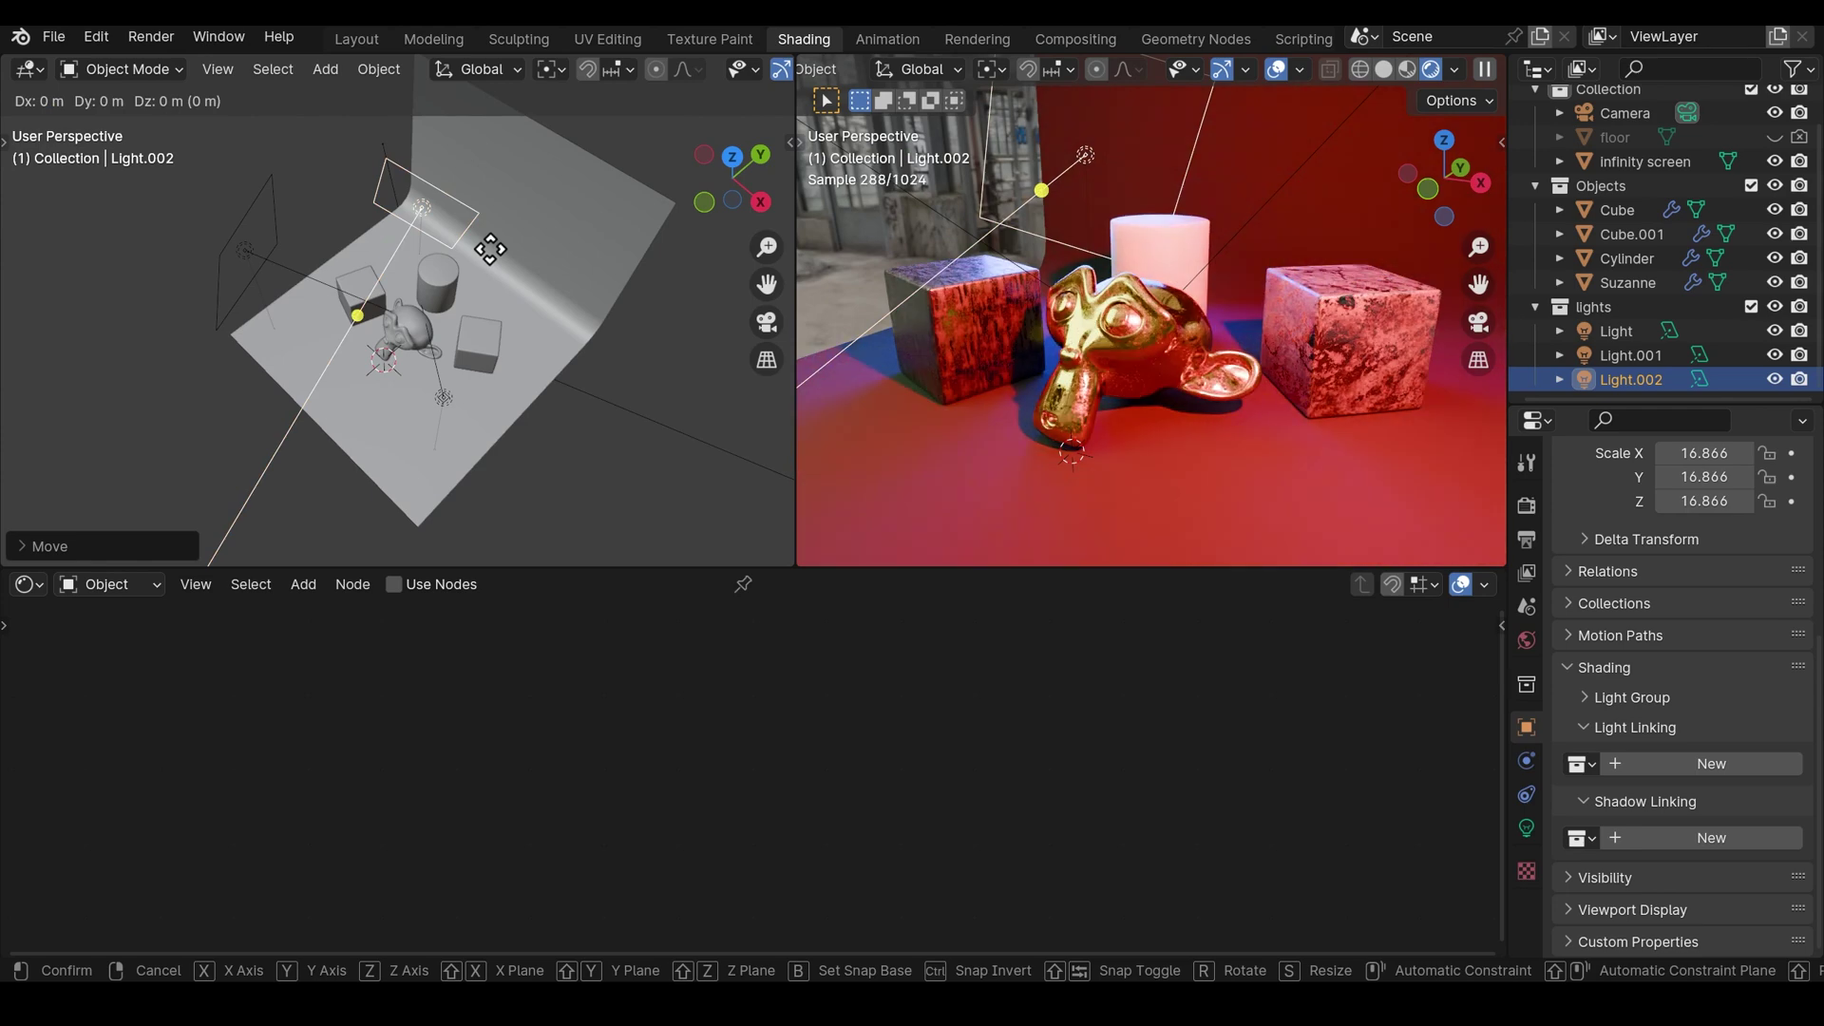
key("y")
left_click(548, 186)
middle_click_drag(548, 186, 739, 371)
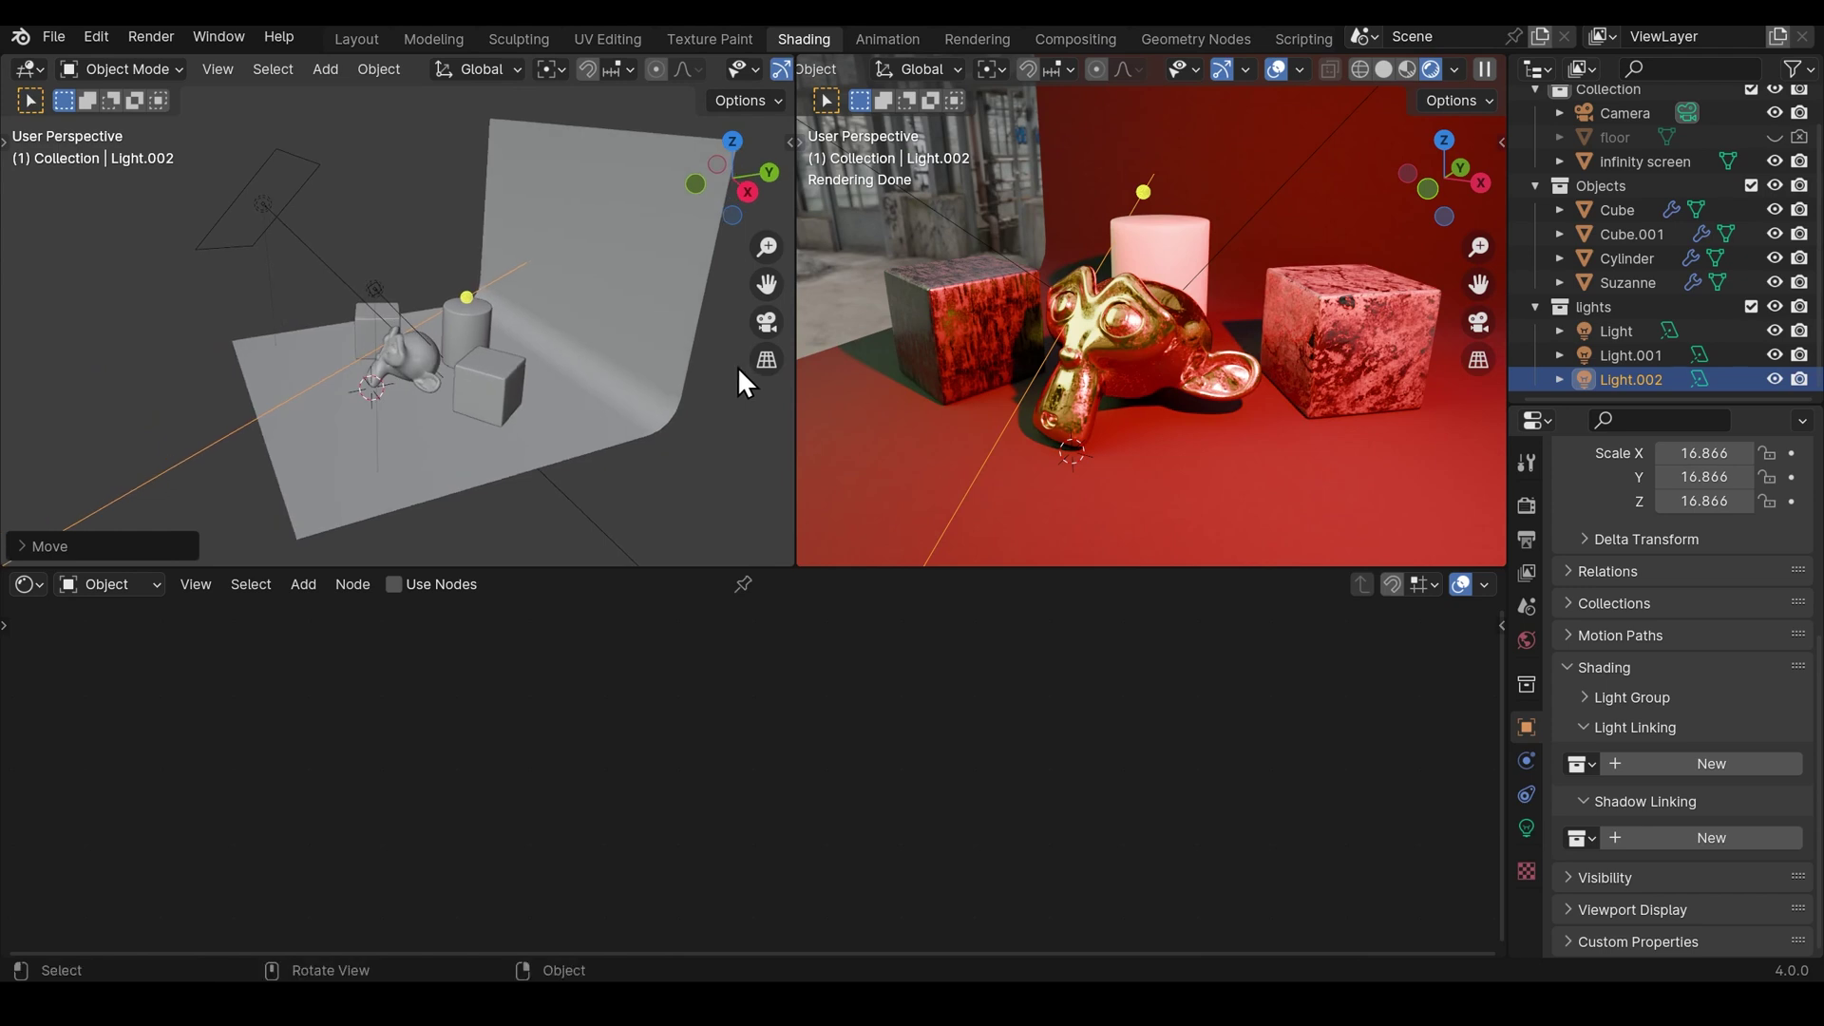
Step: Give Light.002 a new shadow linking collection holding the Infinity screen, set to excluded
left_click(1651, 836)
left_click_drag(1648, 163, 1649, 876)
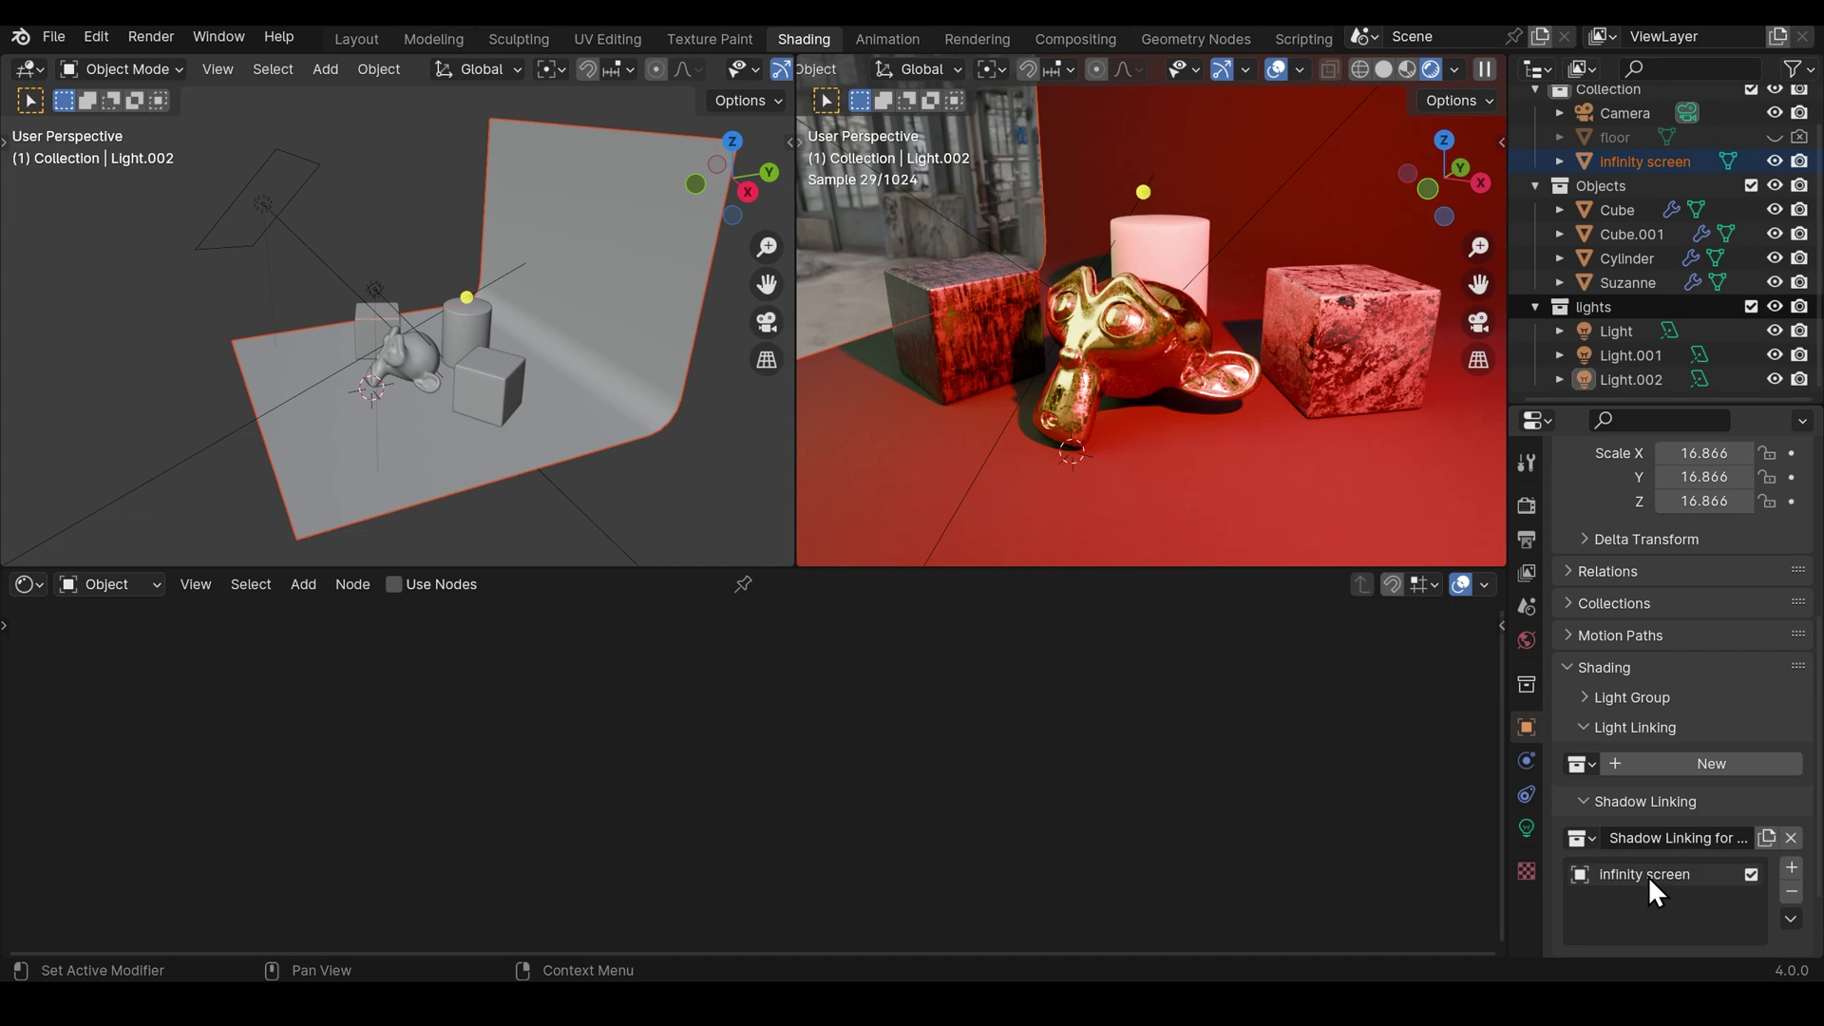
left_click(1752, 873)
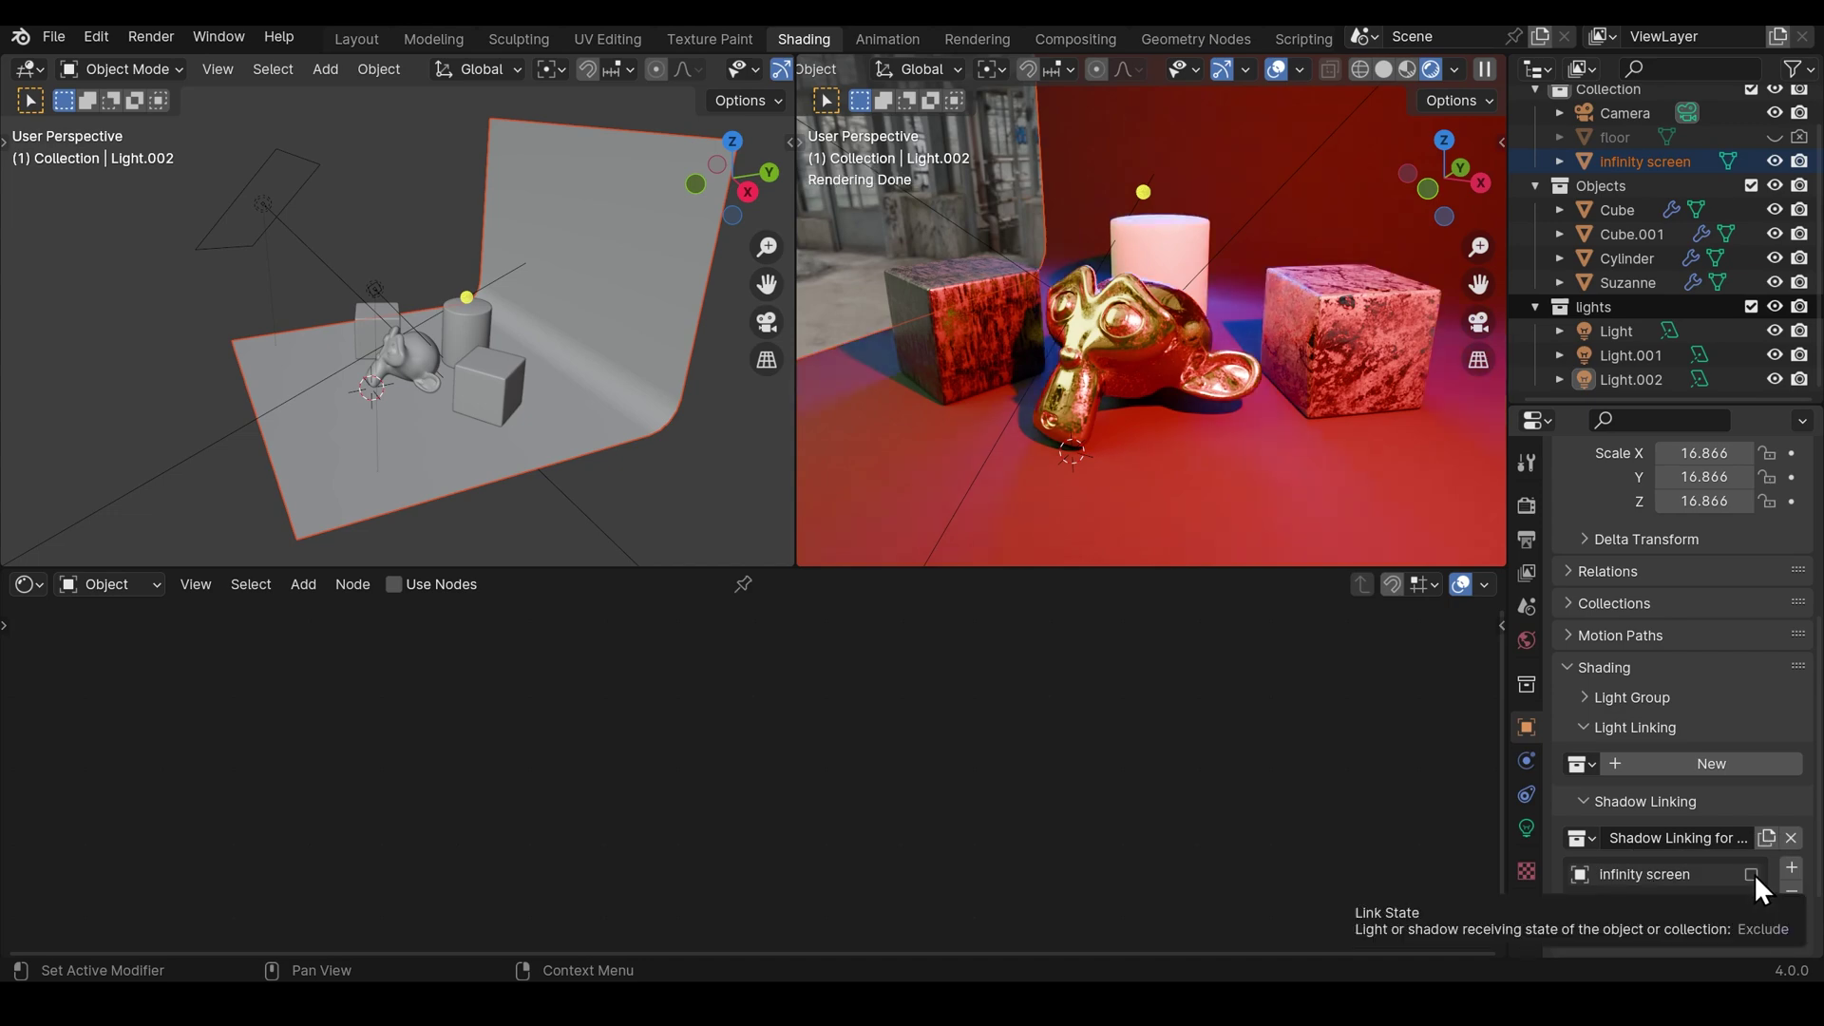
mouse_move(1263, 399)
middle_mouse_down()
mouse_move(1170, 429)
mouse_move(1260, 372)
middle_mouse_up()
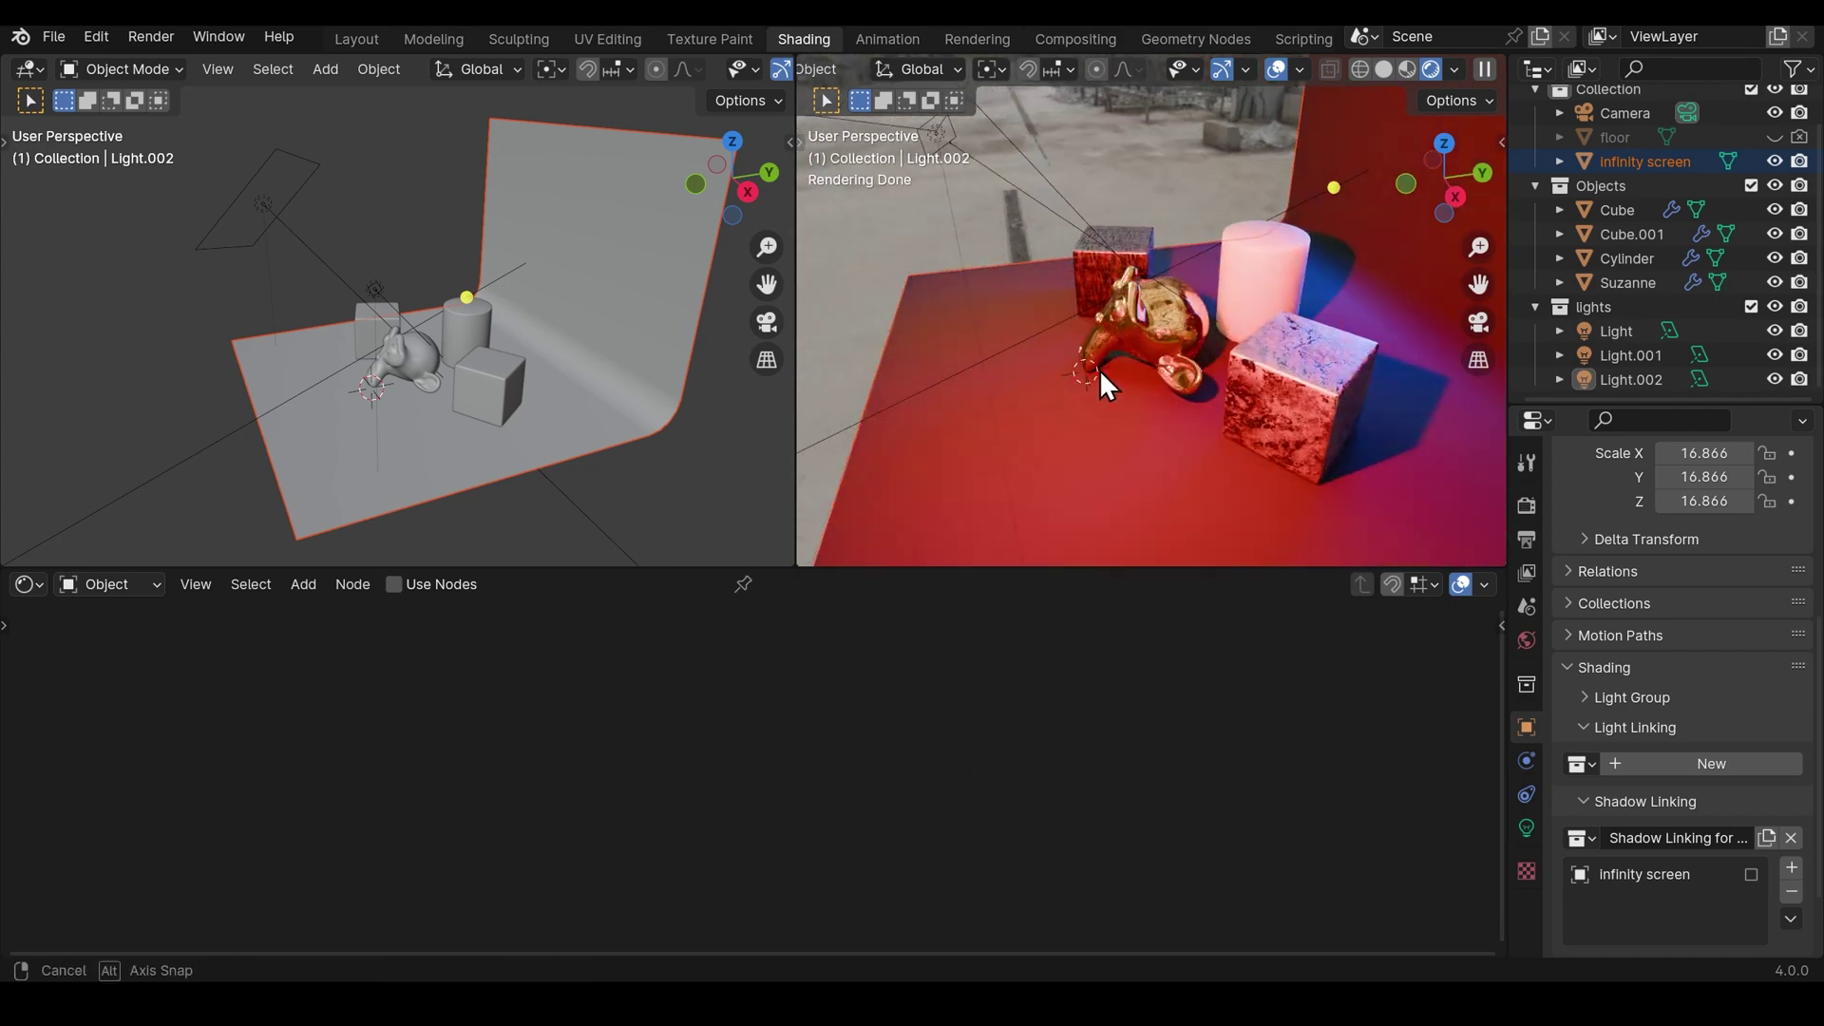
middle_click_drag(1098, 369, 1223, 362)
scroll(1141, 323, "up", 3)
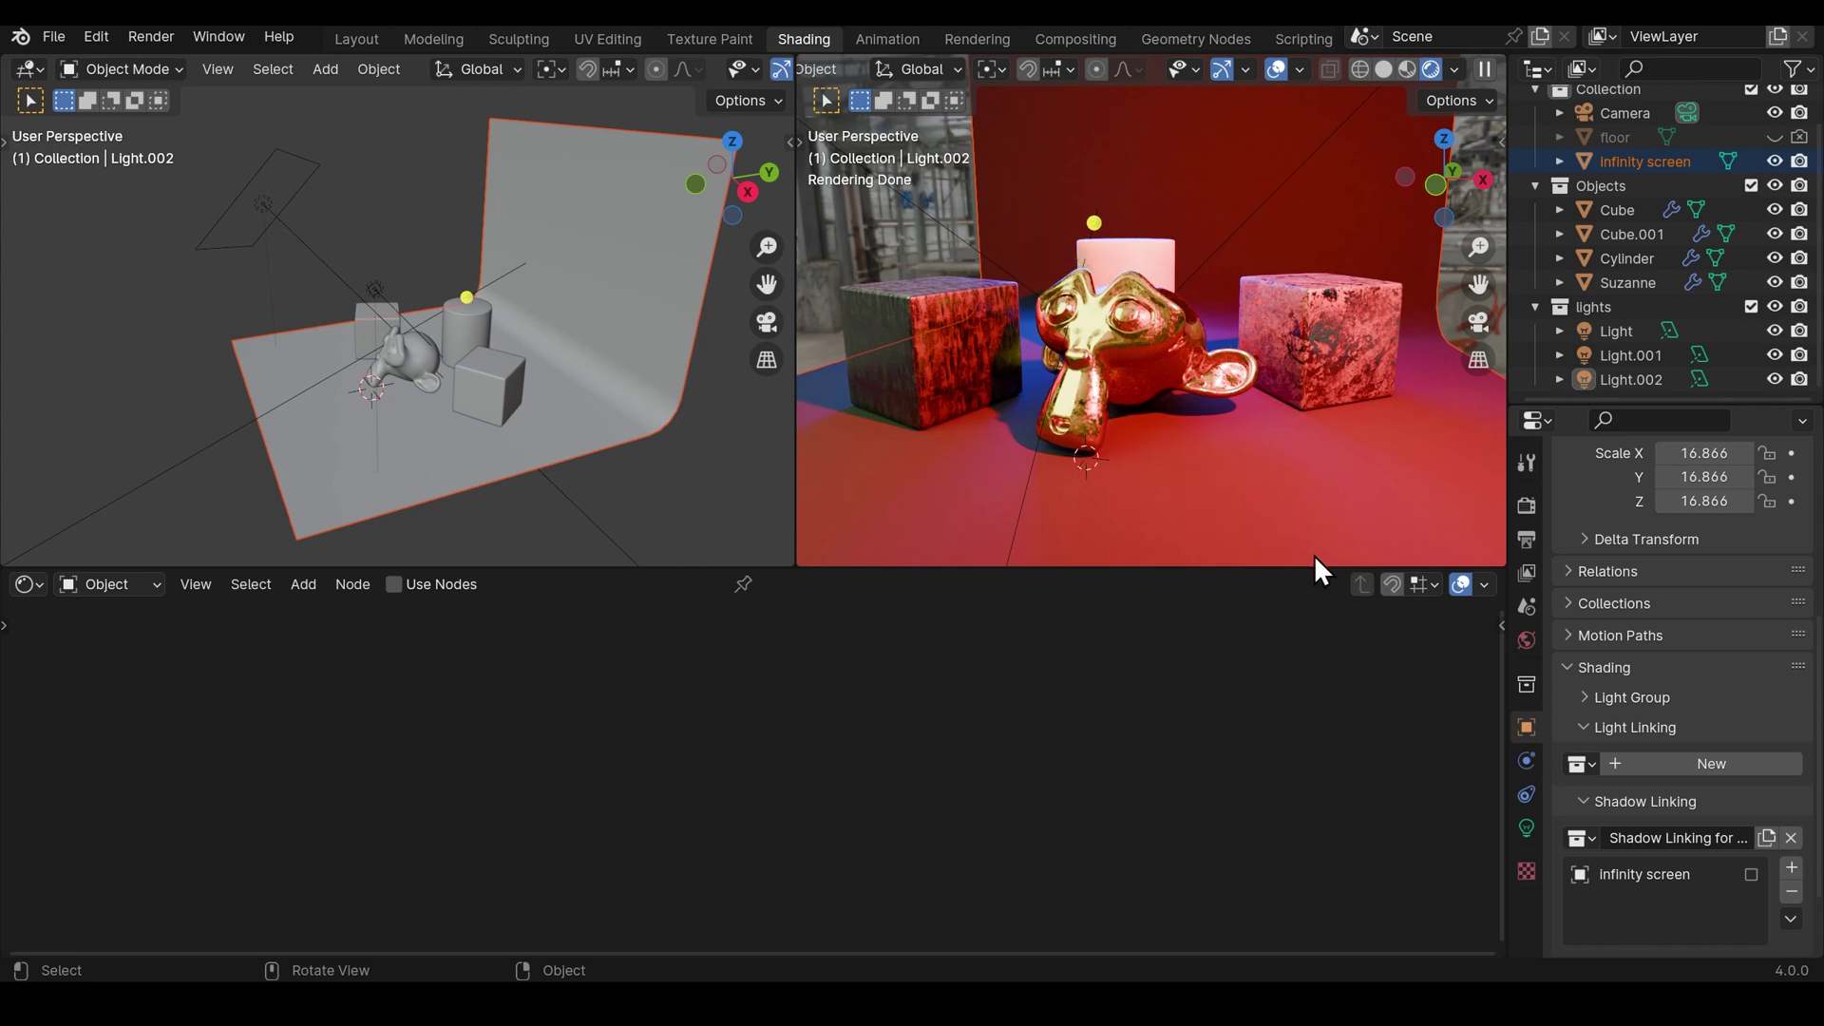
Step: Add the Infinity screen, left excluded, to a new Light.002 light linking collection and check the render
left_click(1671, 761)
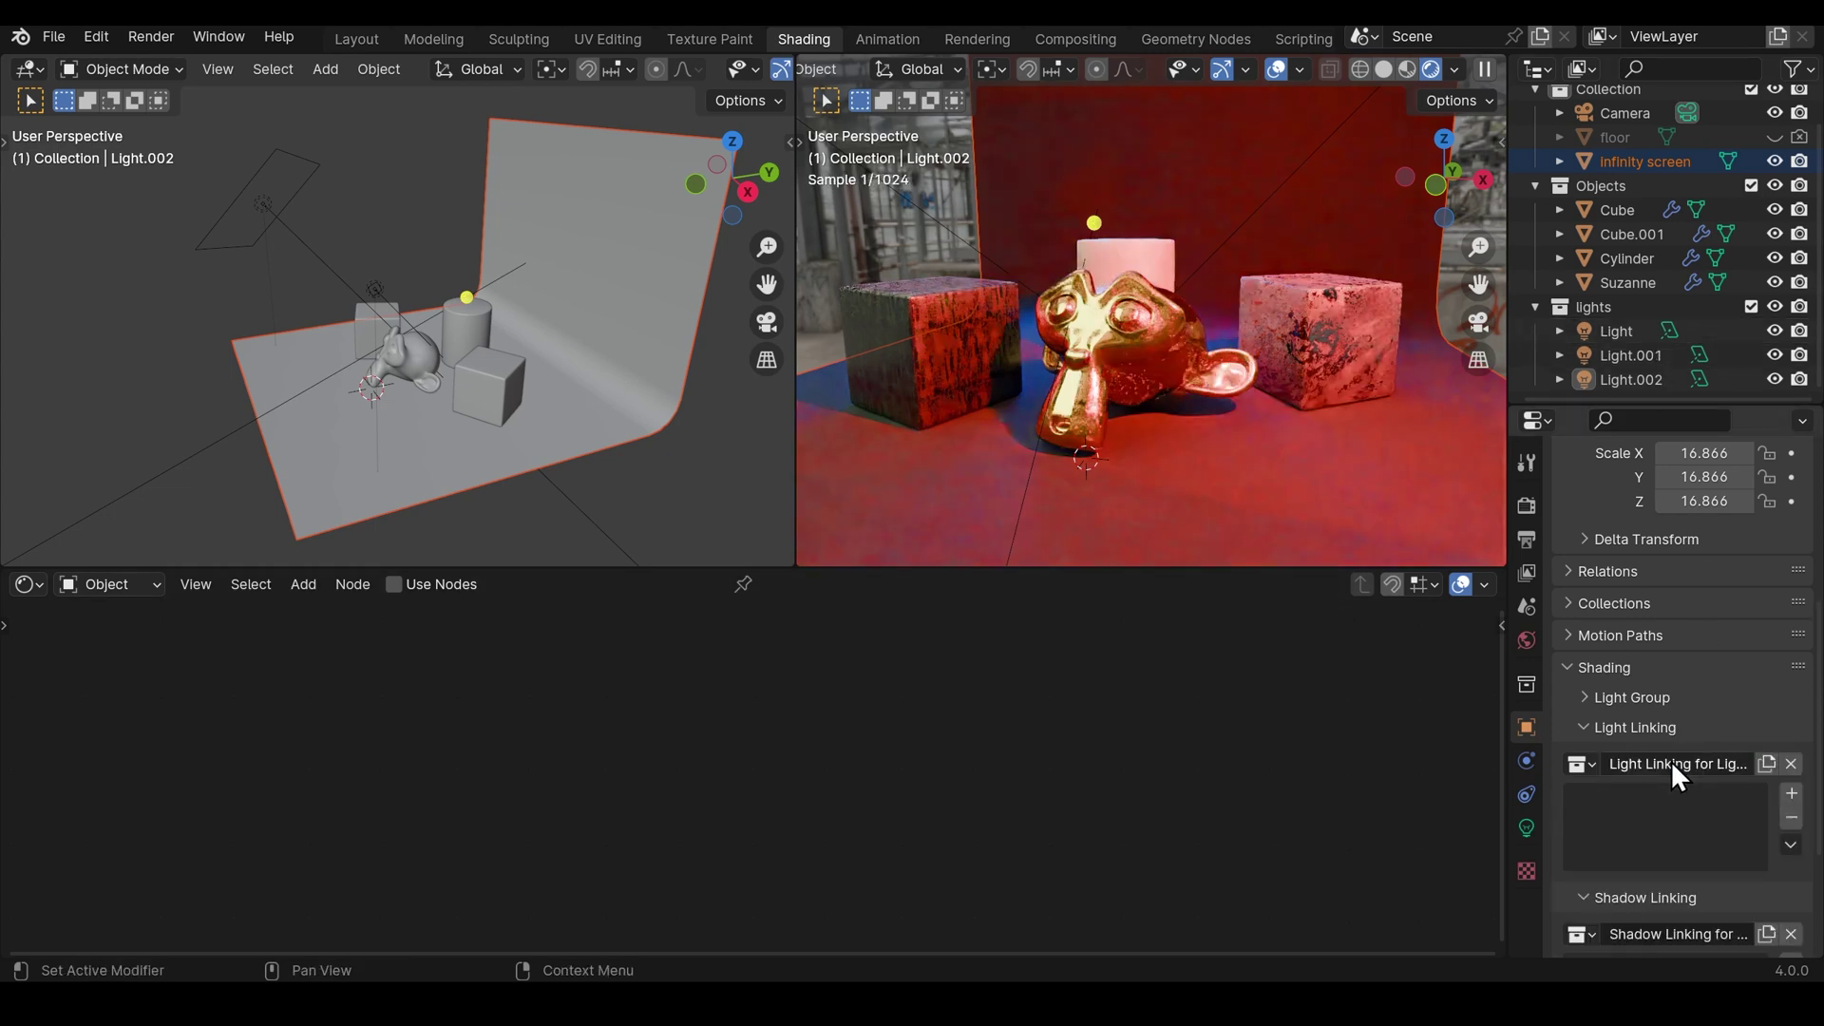
left_click_drag(1618, 157, 1639, 814)
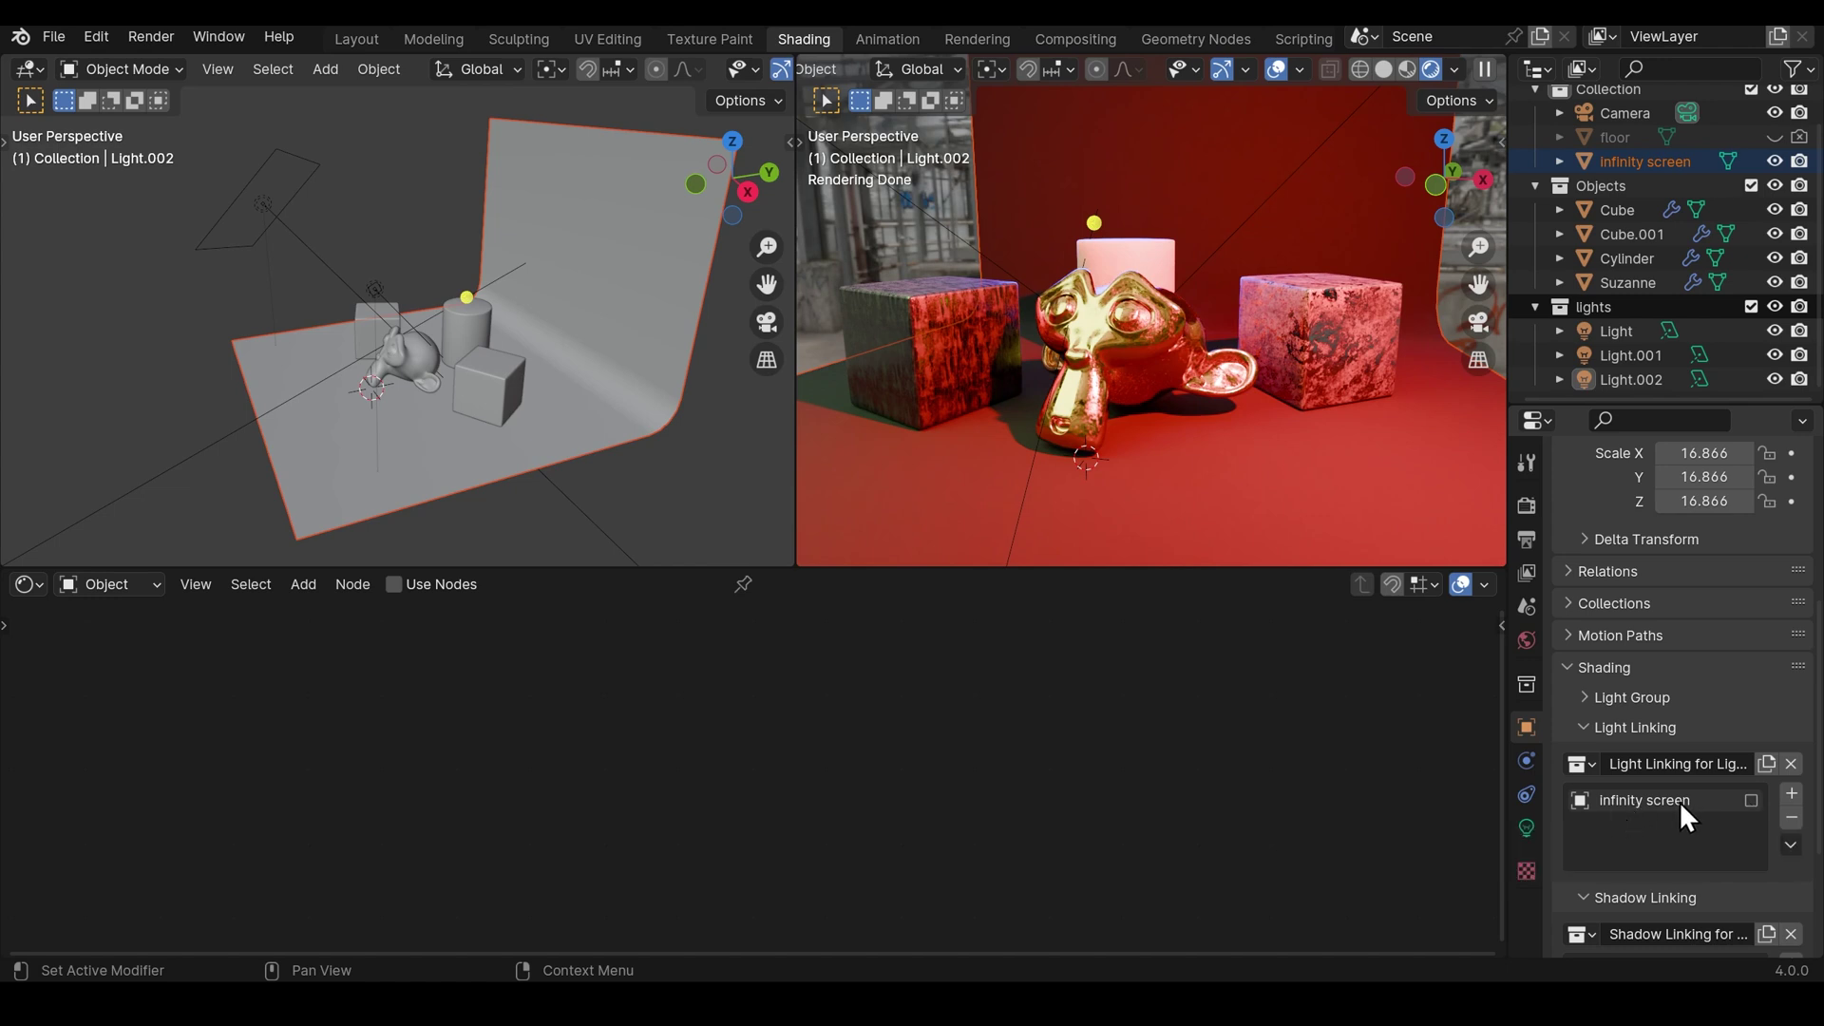
scroll(1679, 826, "down", 3)
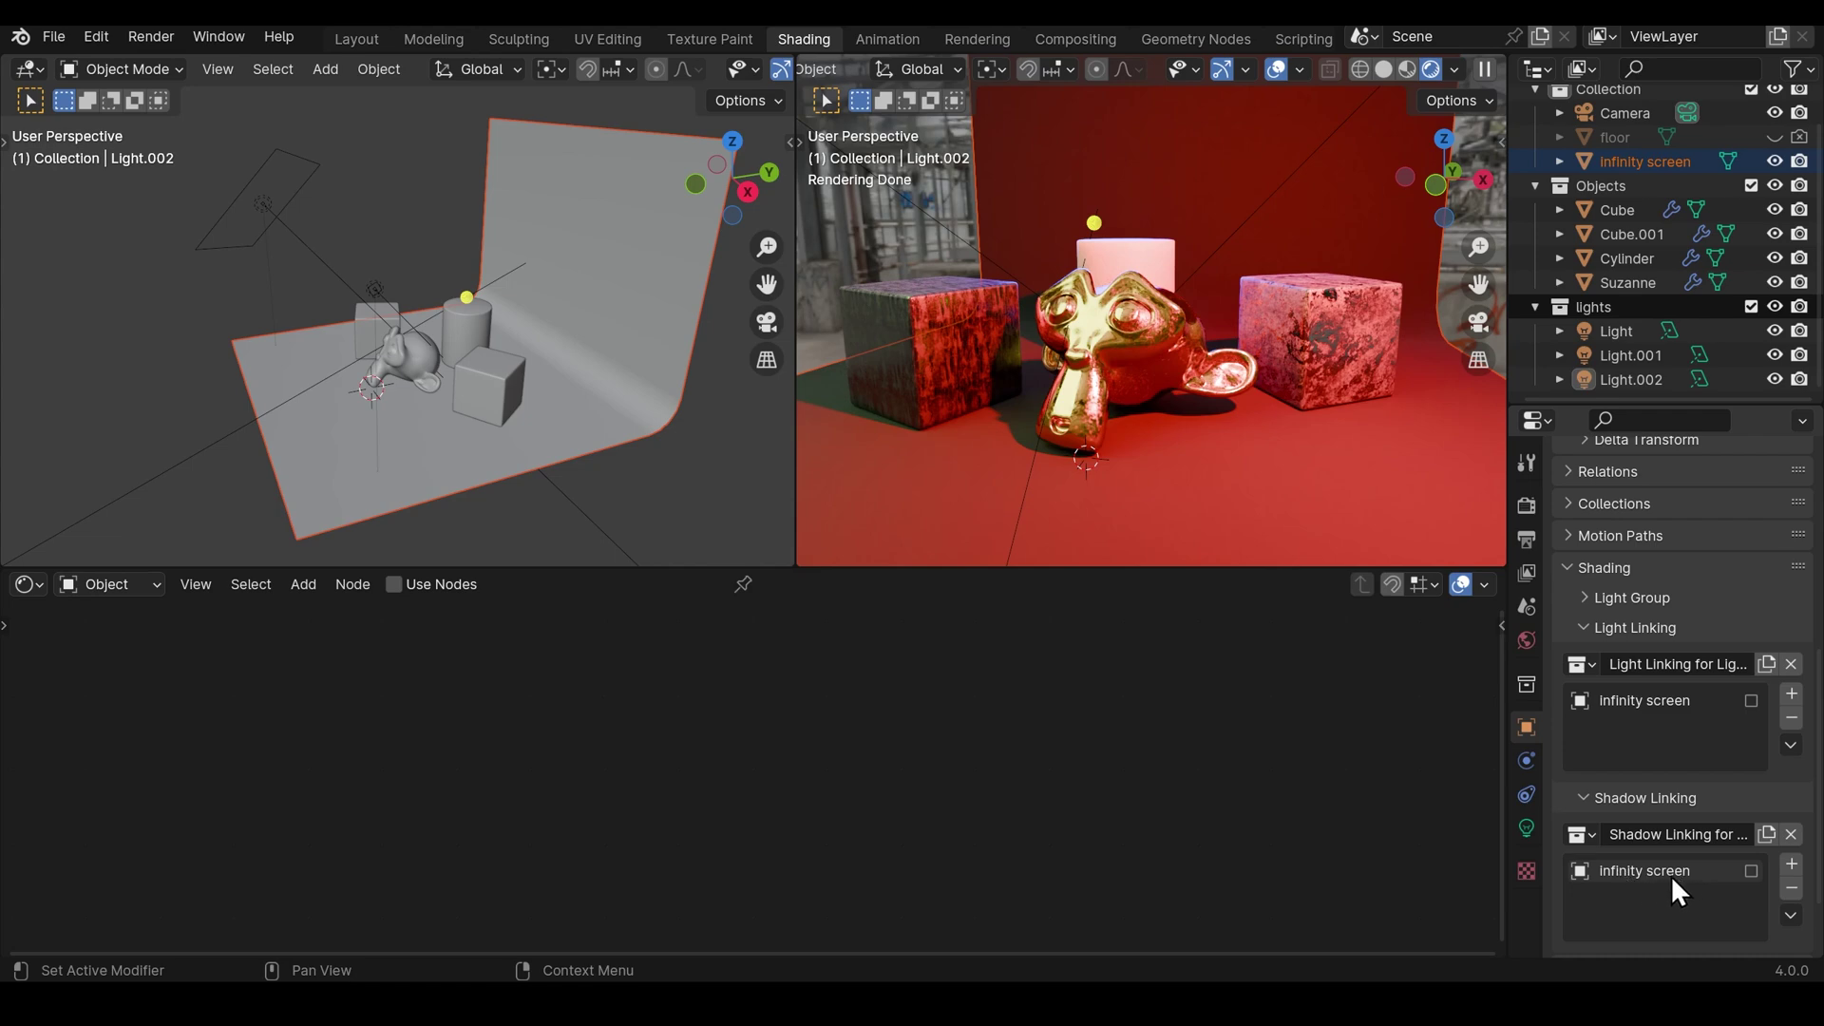
middle_click_drag(1302, 494, 1030, 411)
middle_click_drag(1356, 379, 1282, 367)
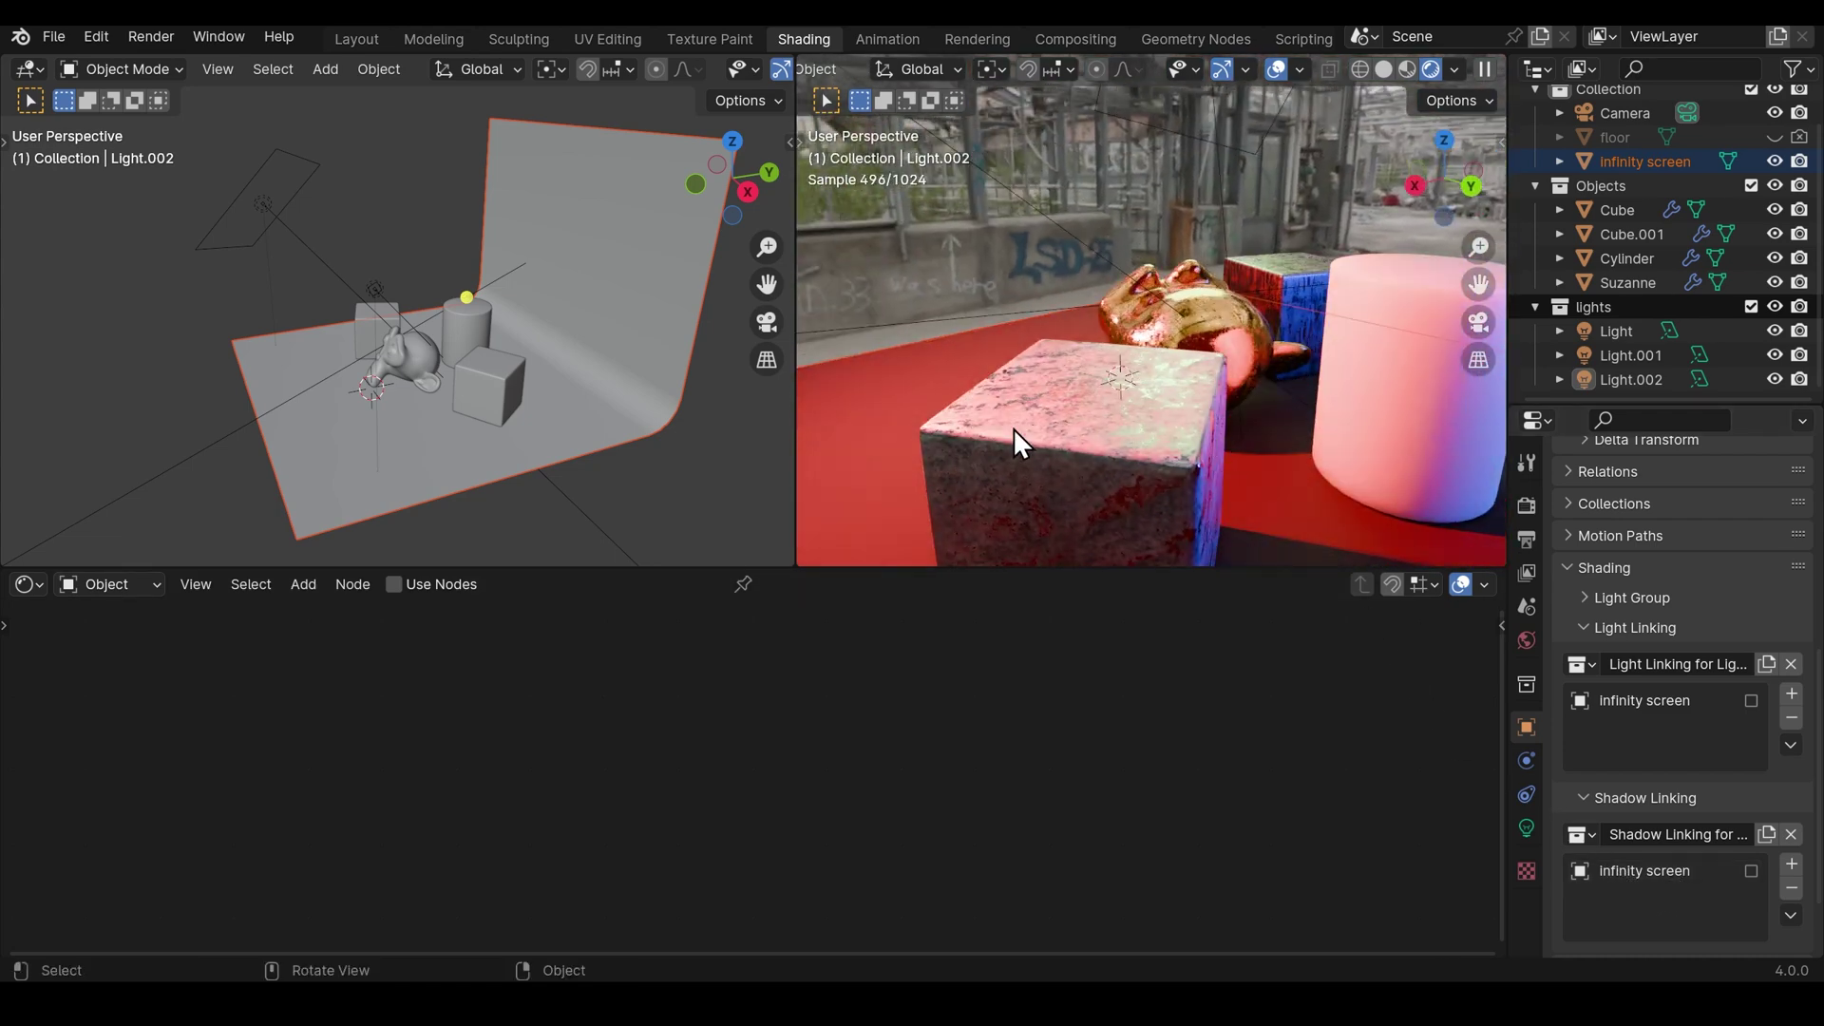
middle_click_drag(1013, 427, 1390, 406)
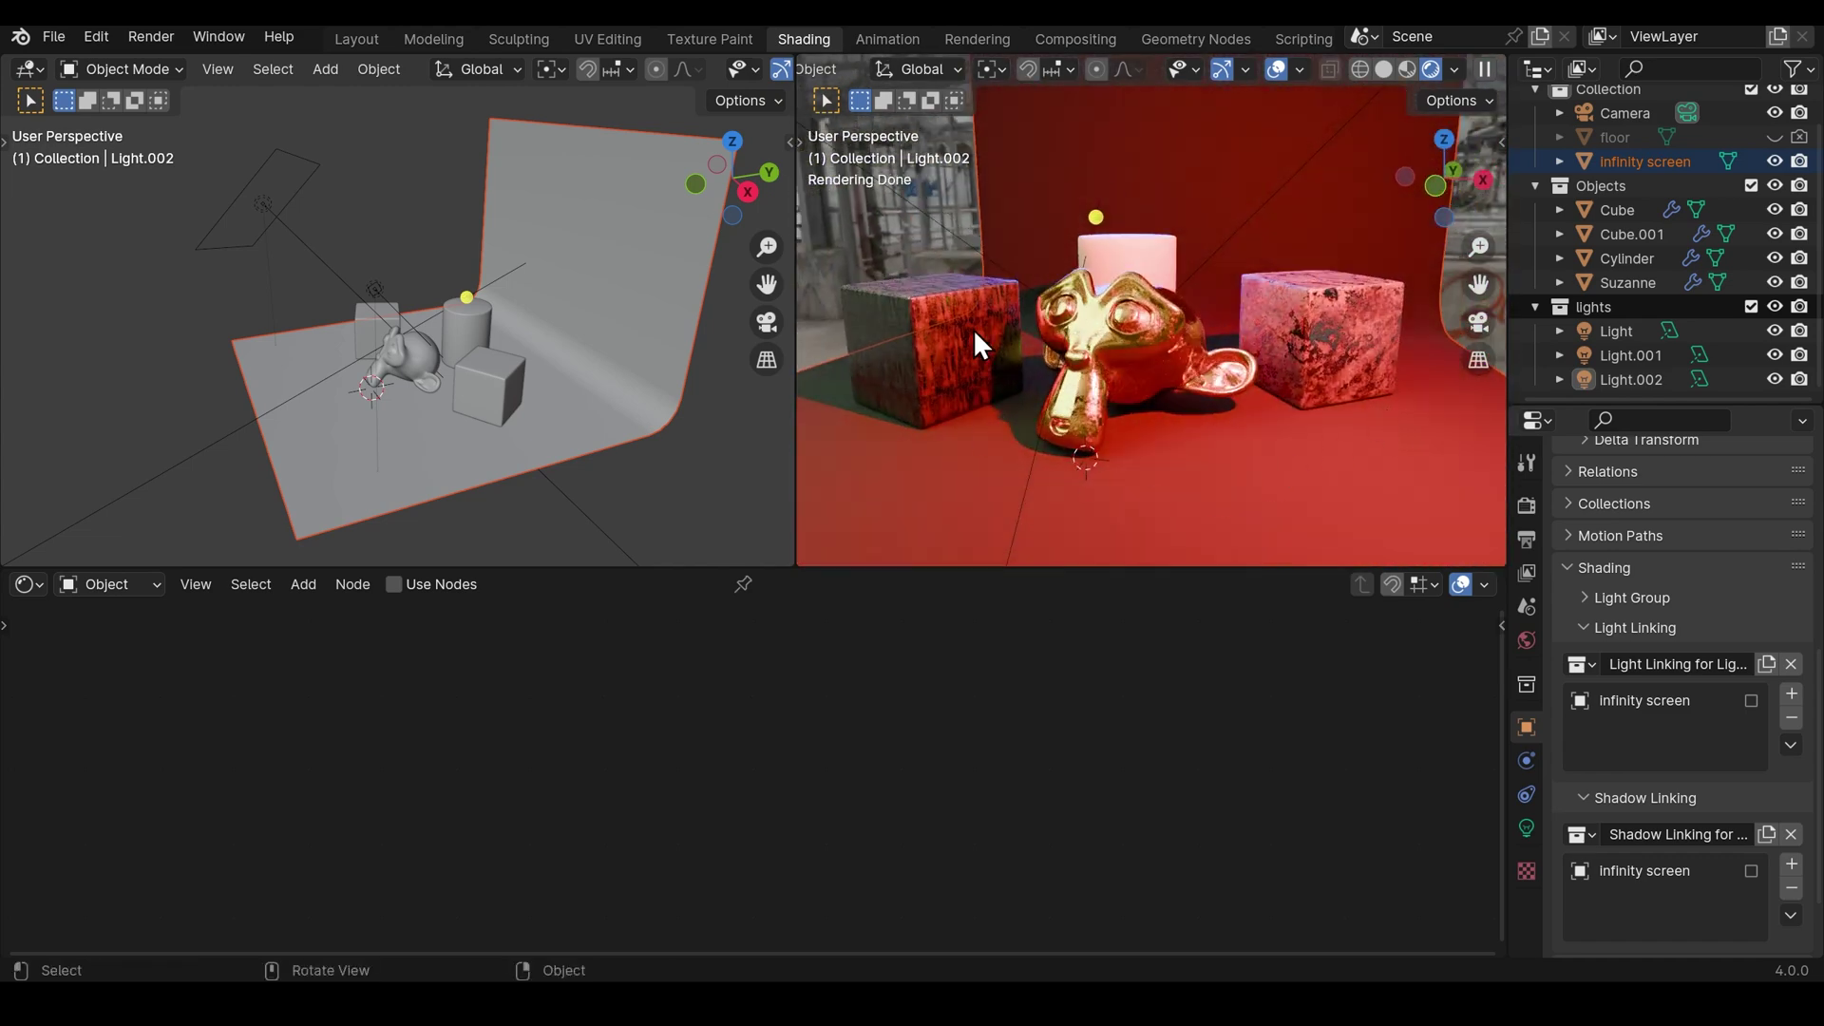
Step: Set the main Light's colour to salmon and its power to 500 W
left_click(372, 292)
left_click(1527, 828)
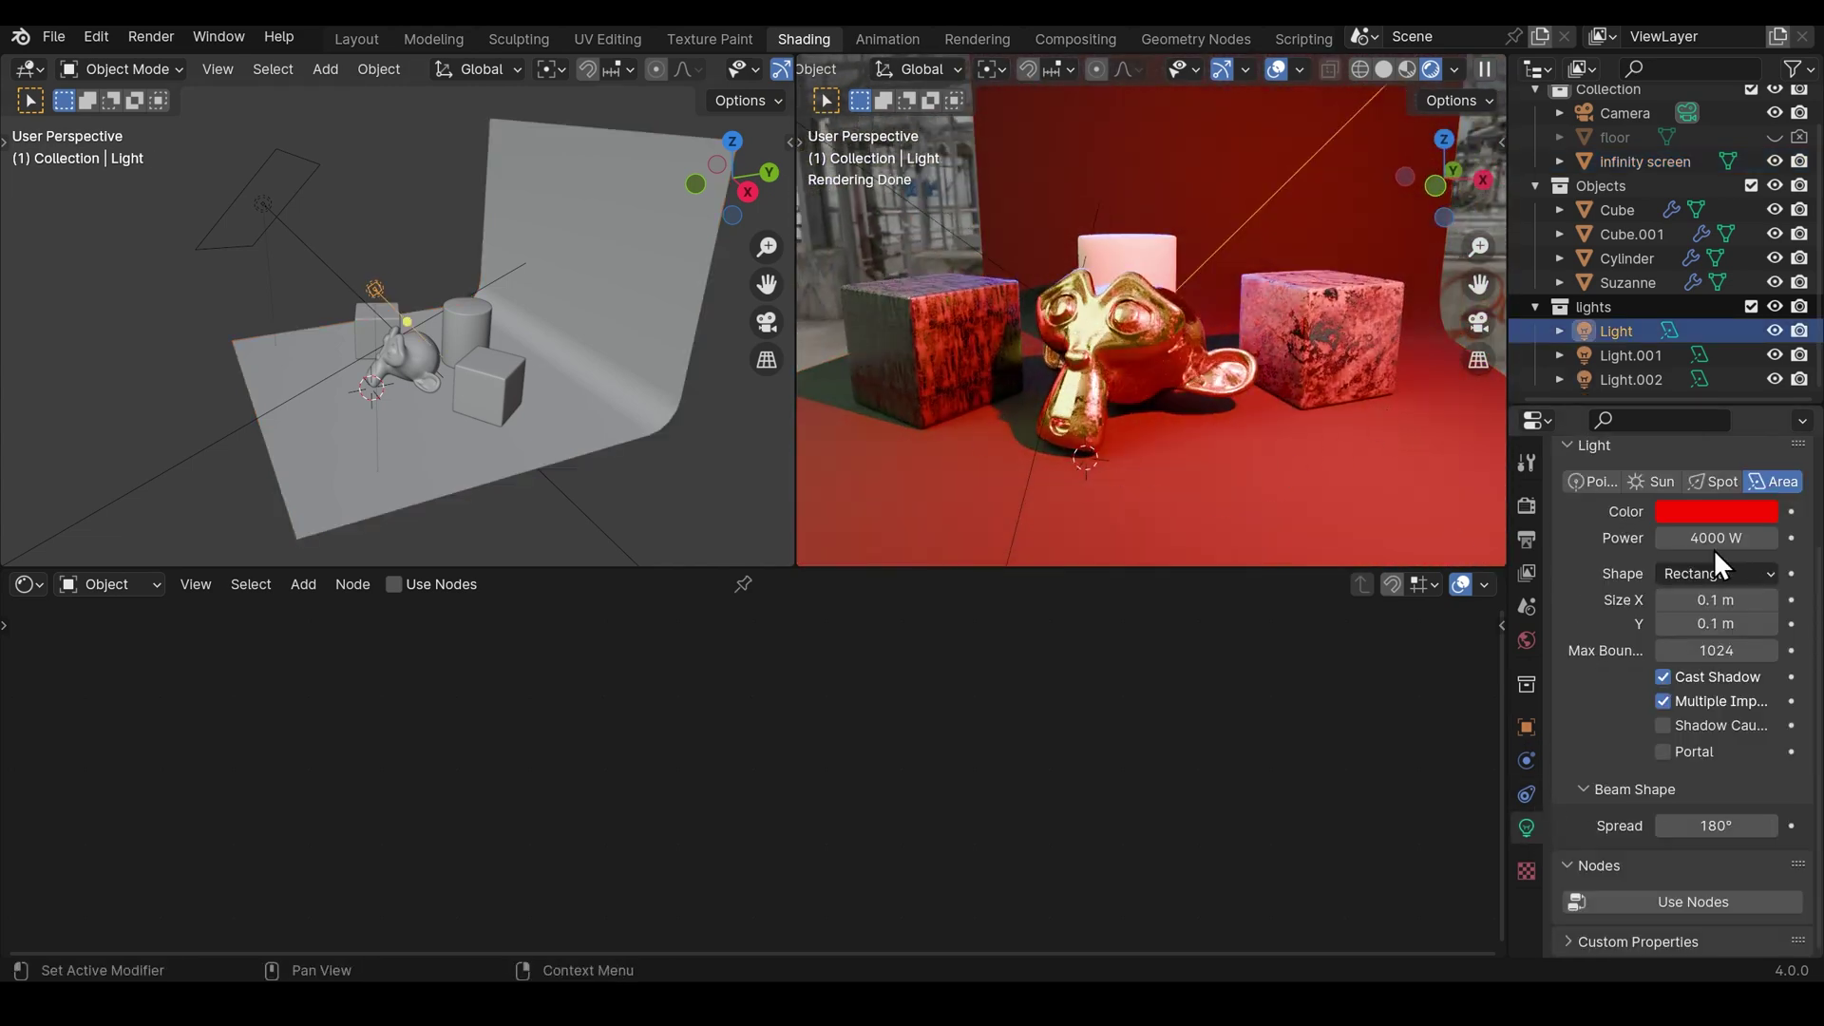
left_click(1707, 512)
left_click(1621, 318)
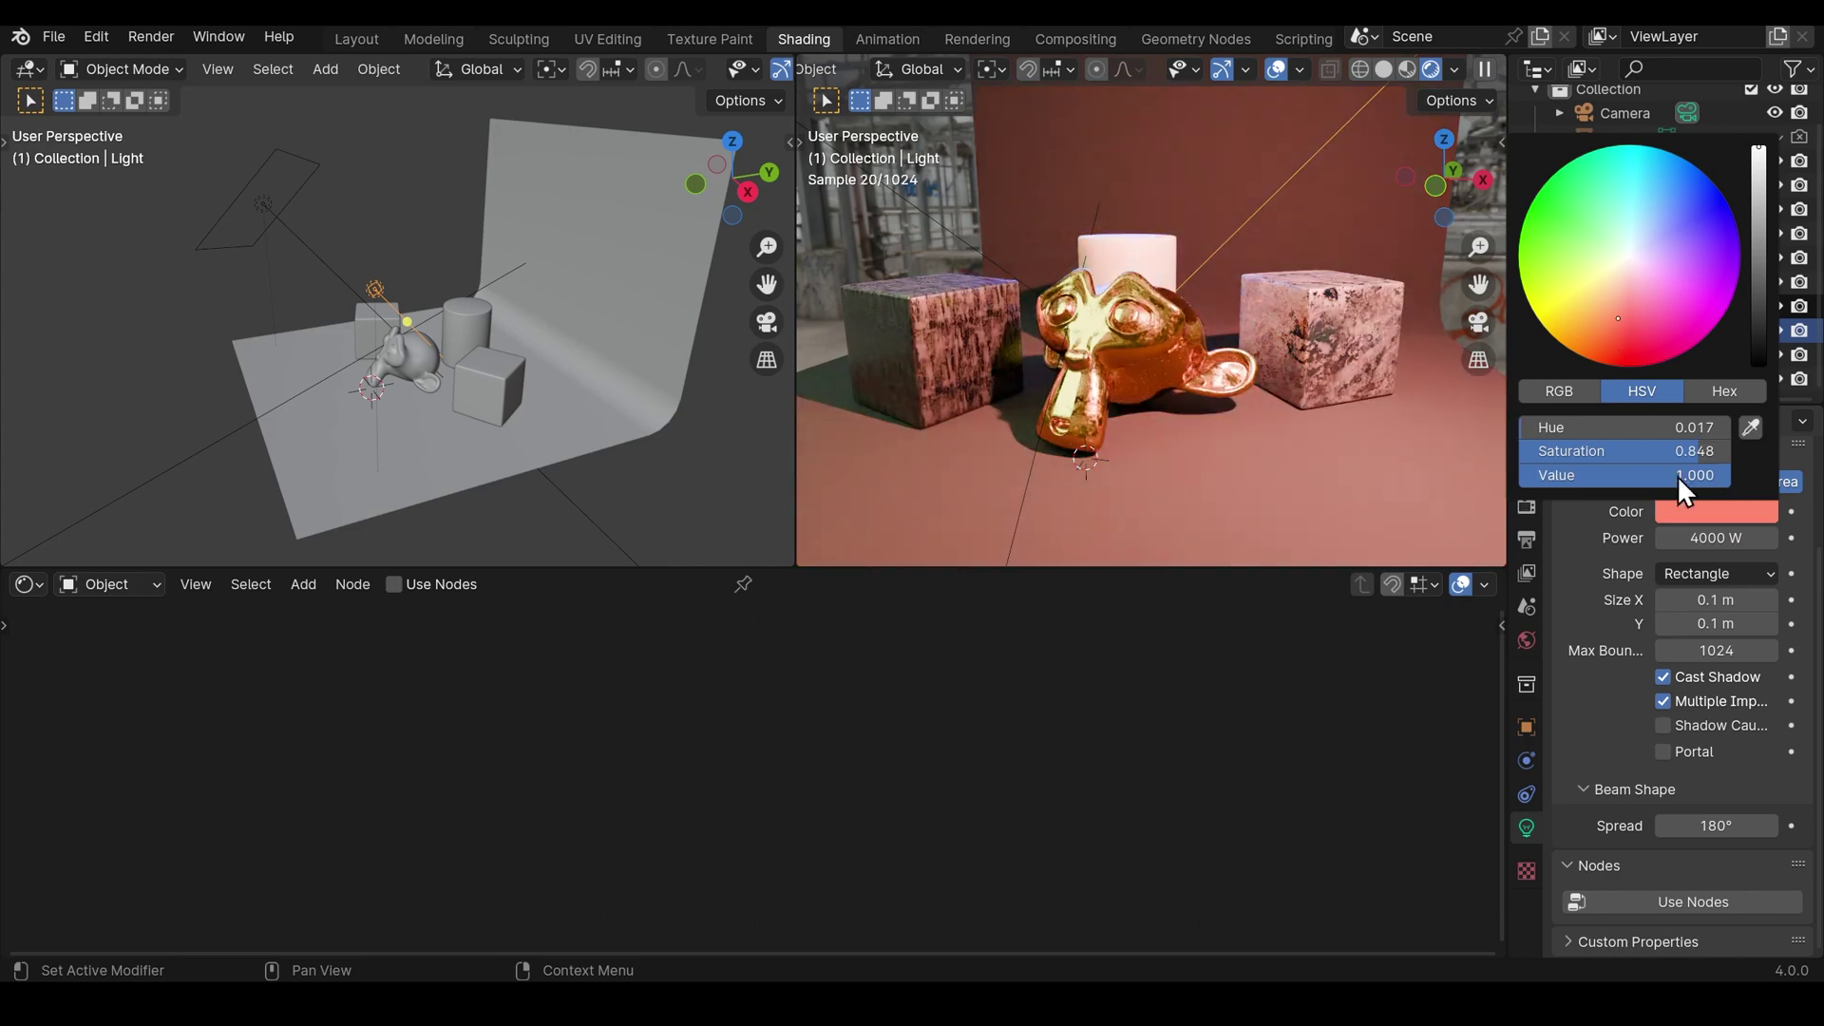
left_click(1715, 538)
type("500")
key("Return")
Step: Bring the rendered view closer to the objects and select the infinity screen
middle_click_drag(1195, 332, 1239, 362)
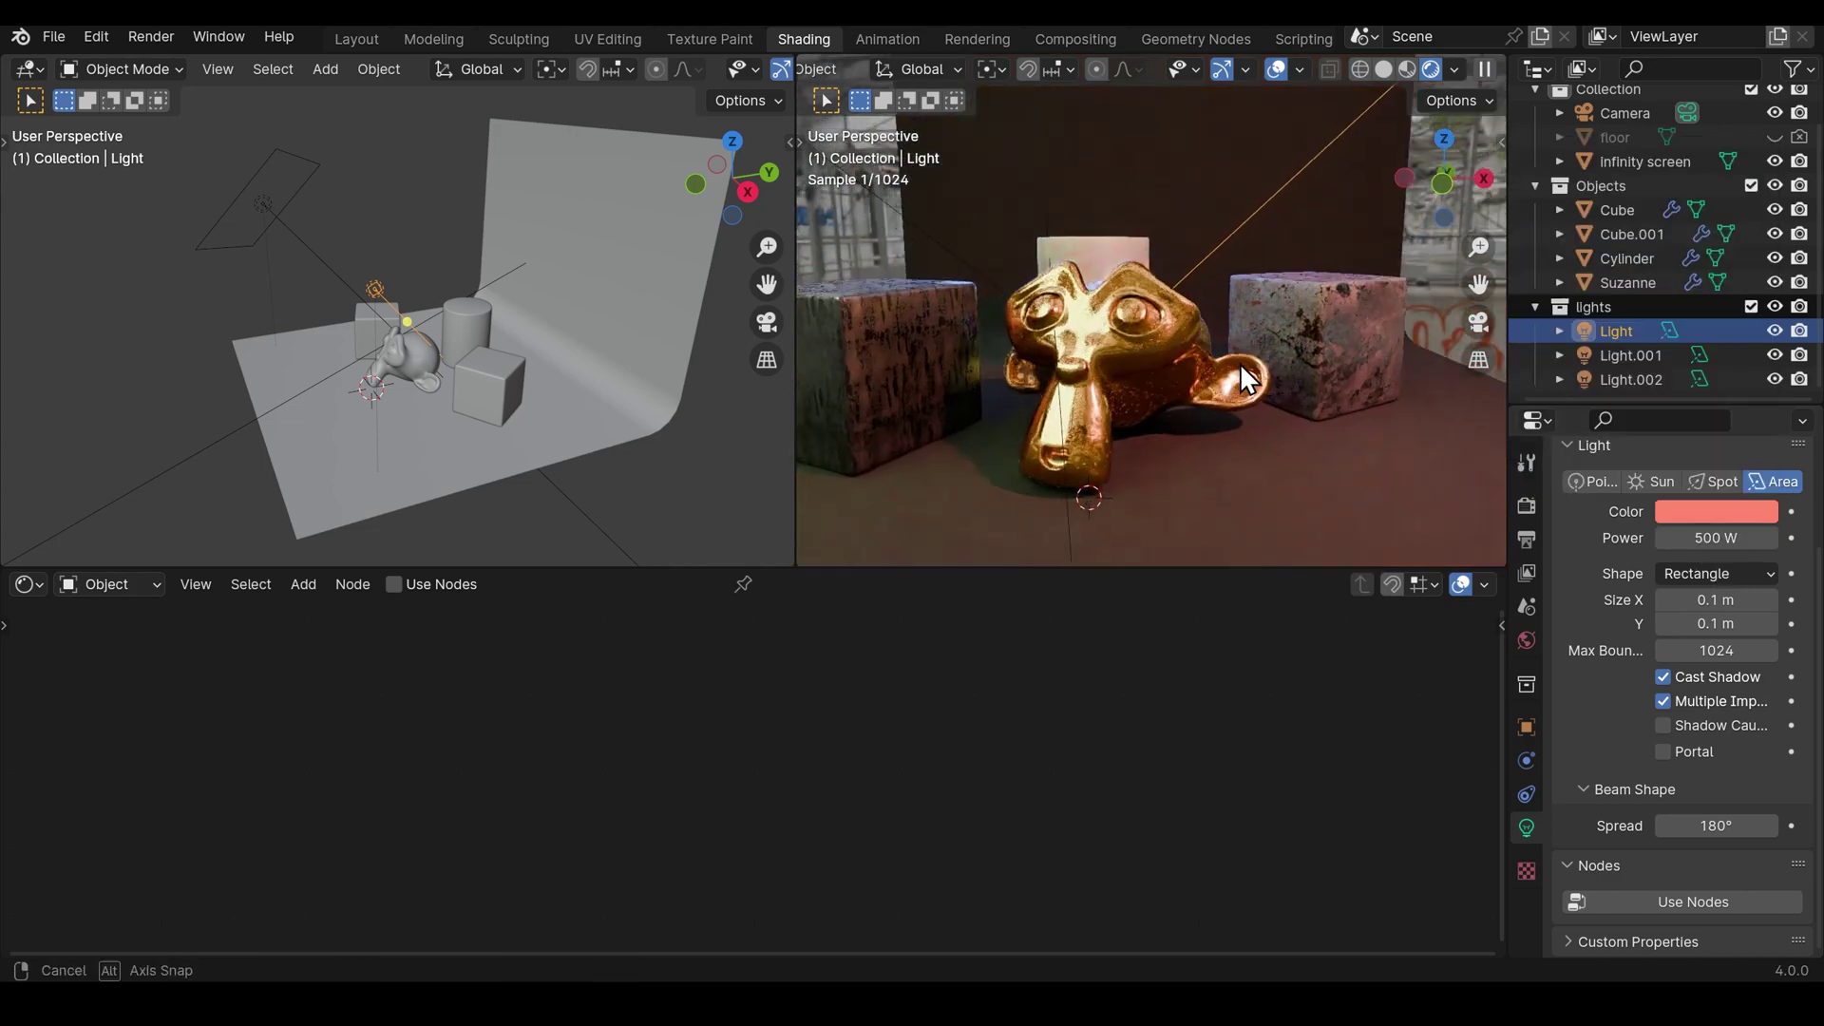
middle_click_drag(1053, 273, 1187, 408)
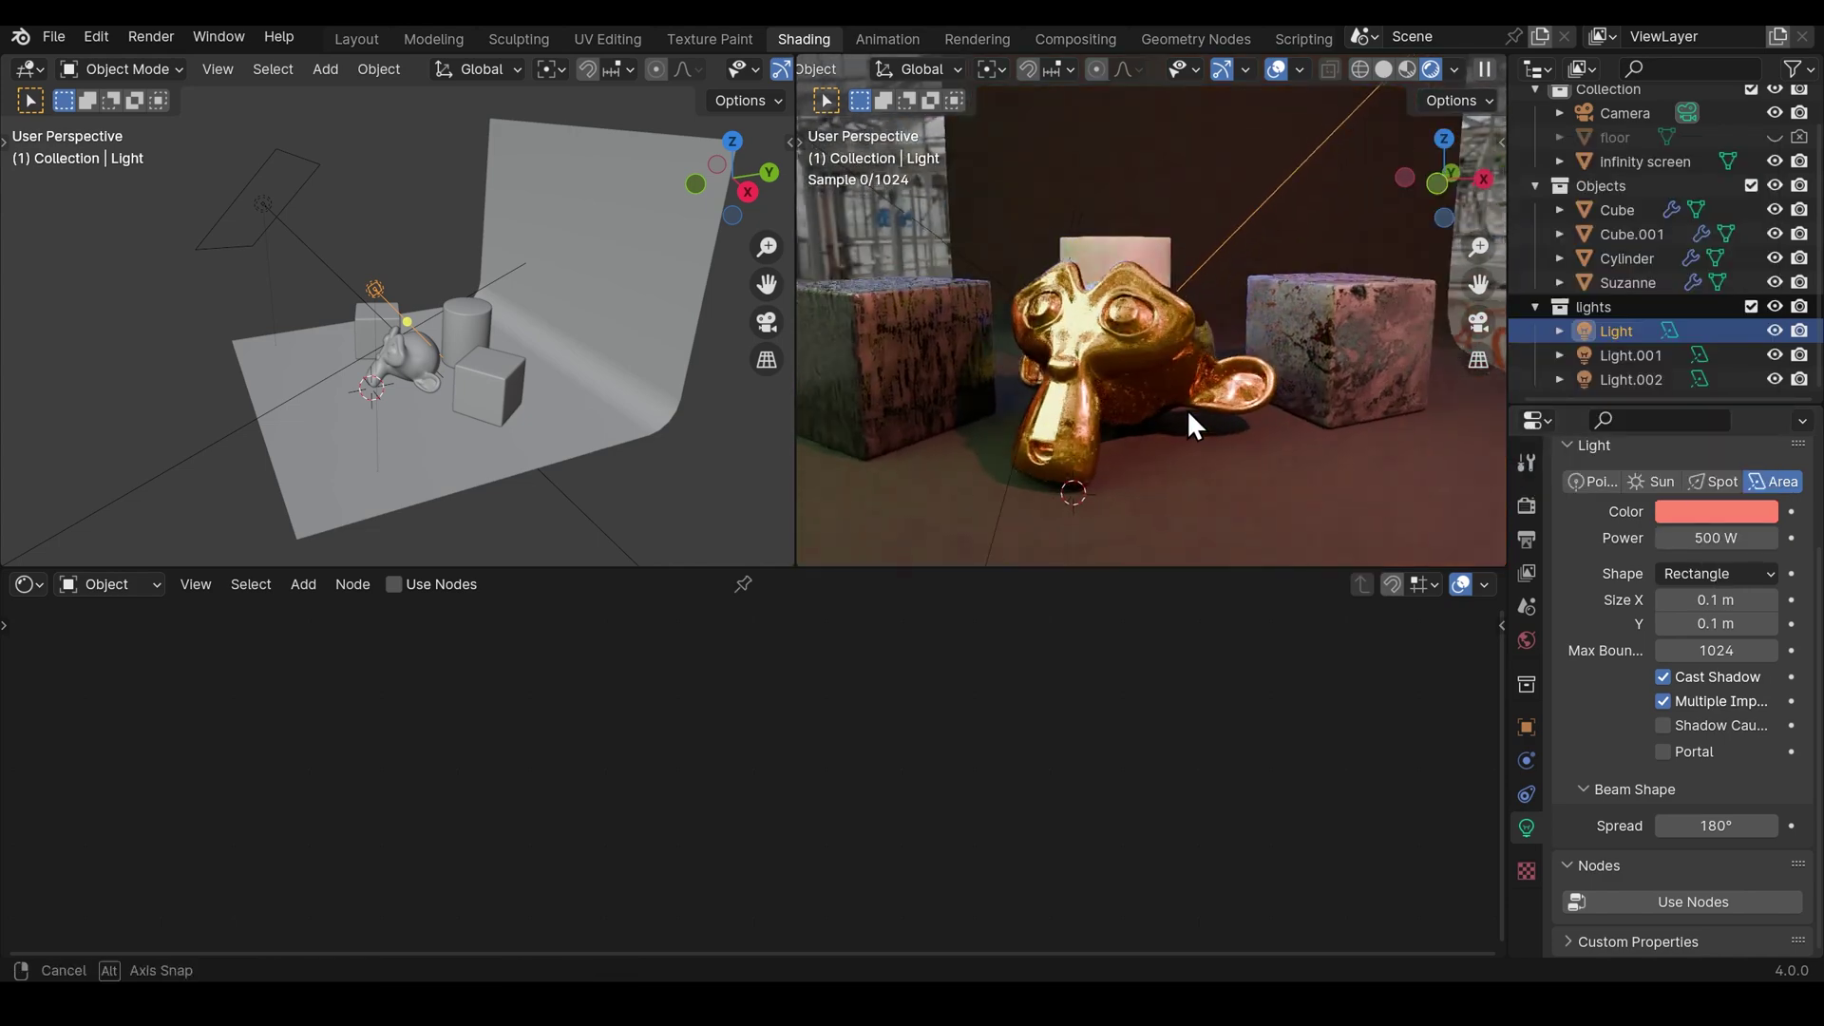
left_click(1235, 440)
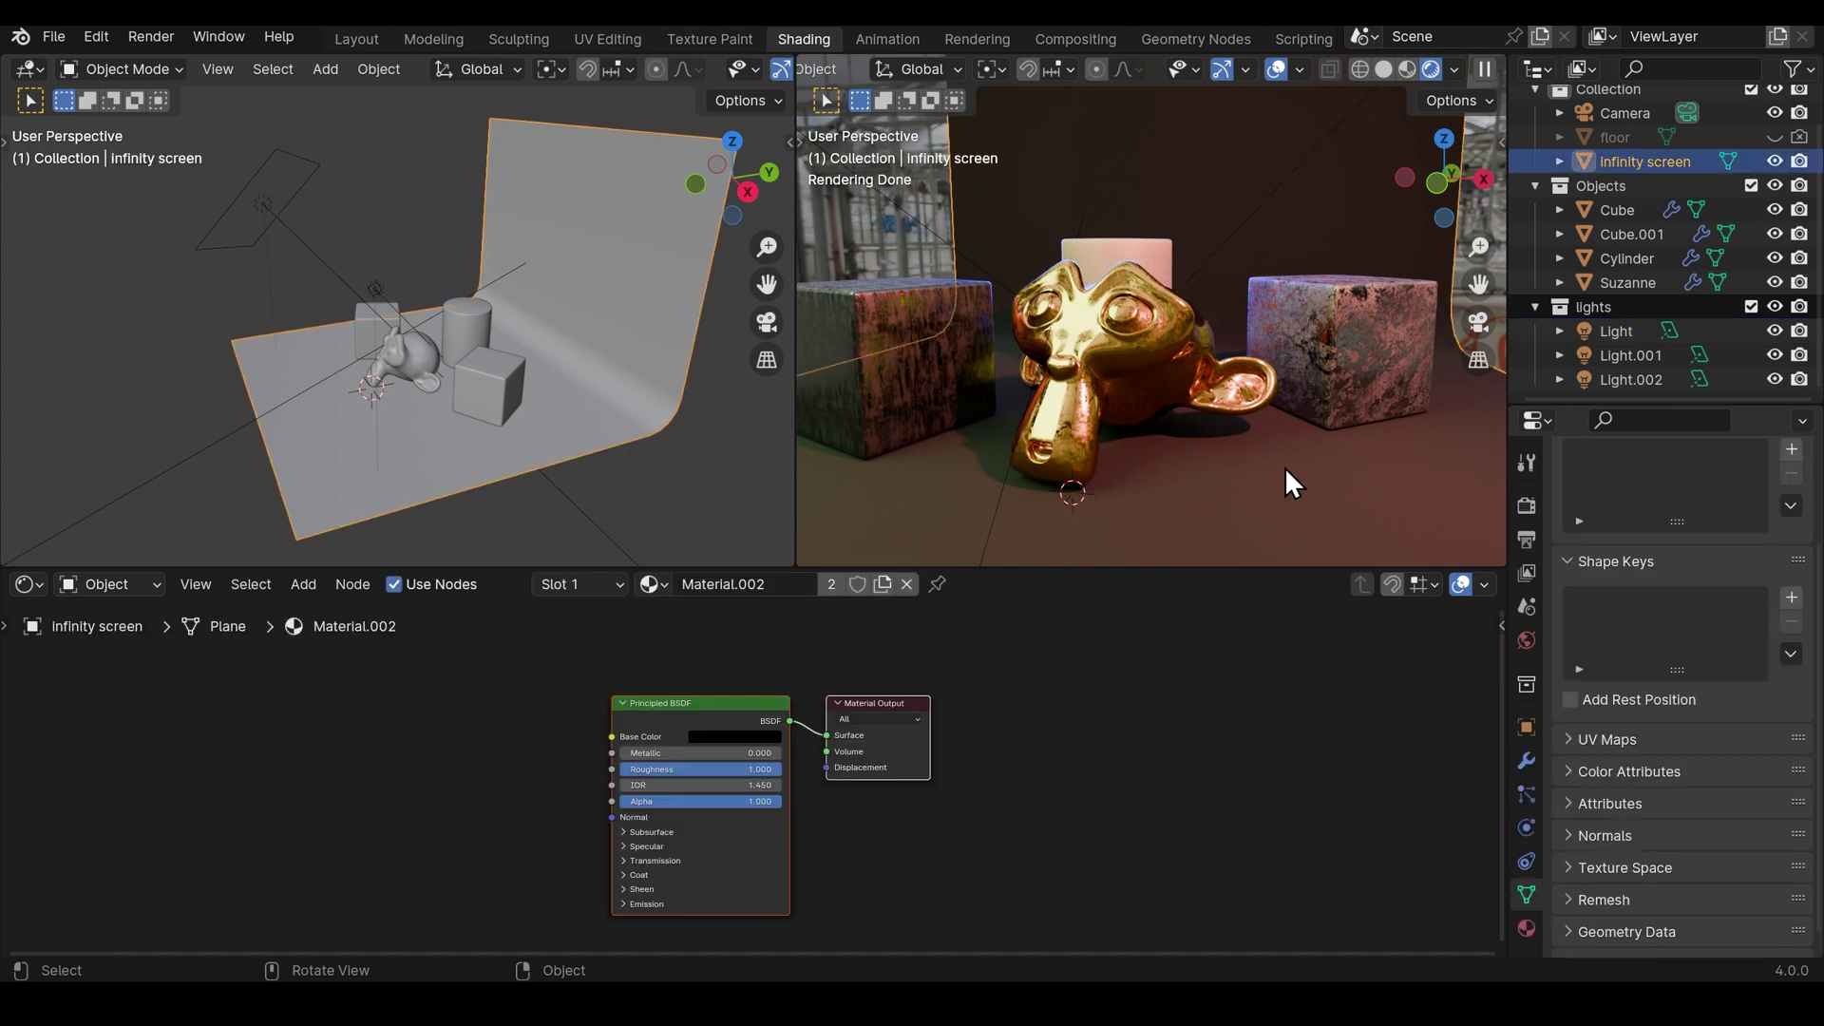
Step: Drag the screen's Principled BSDF Roughness down from 1.000 to 0.104 in the Shader Editor
left_click_drag(758, 777, 613, 777)
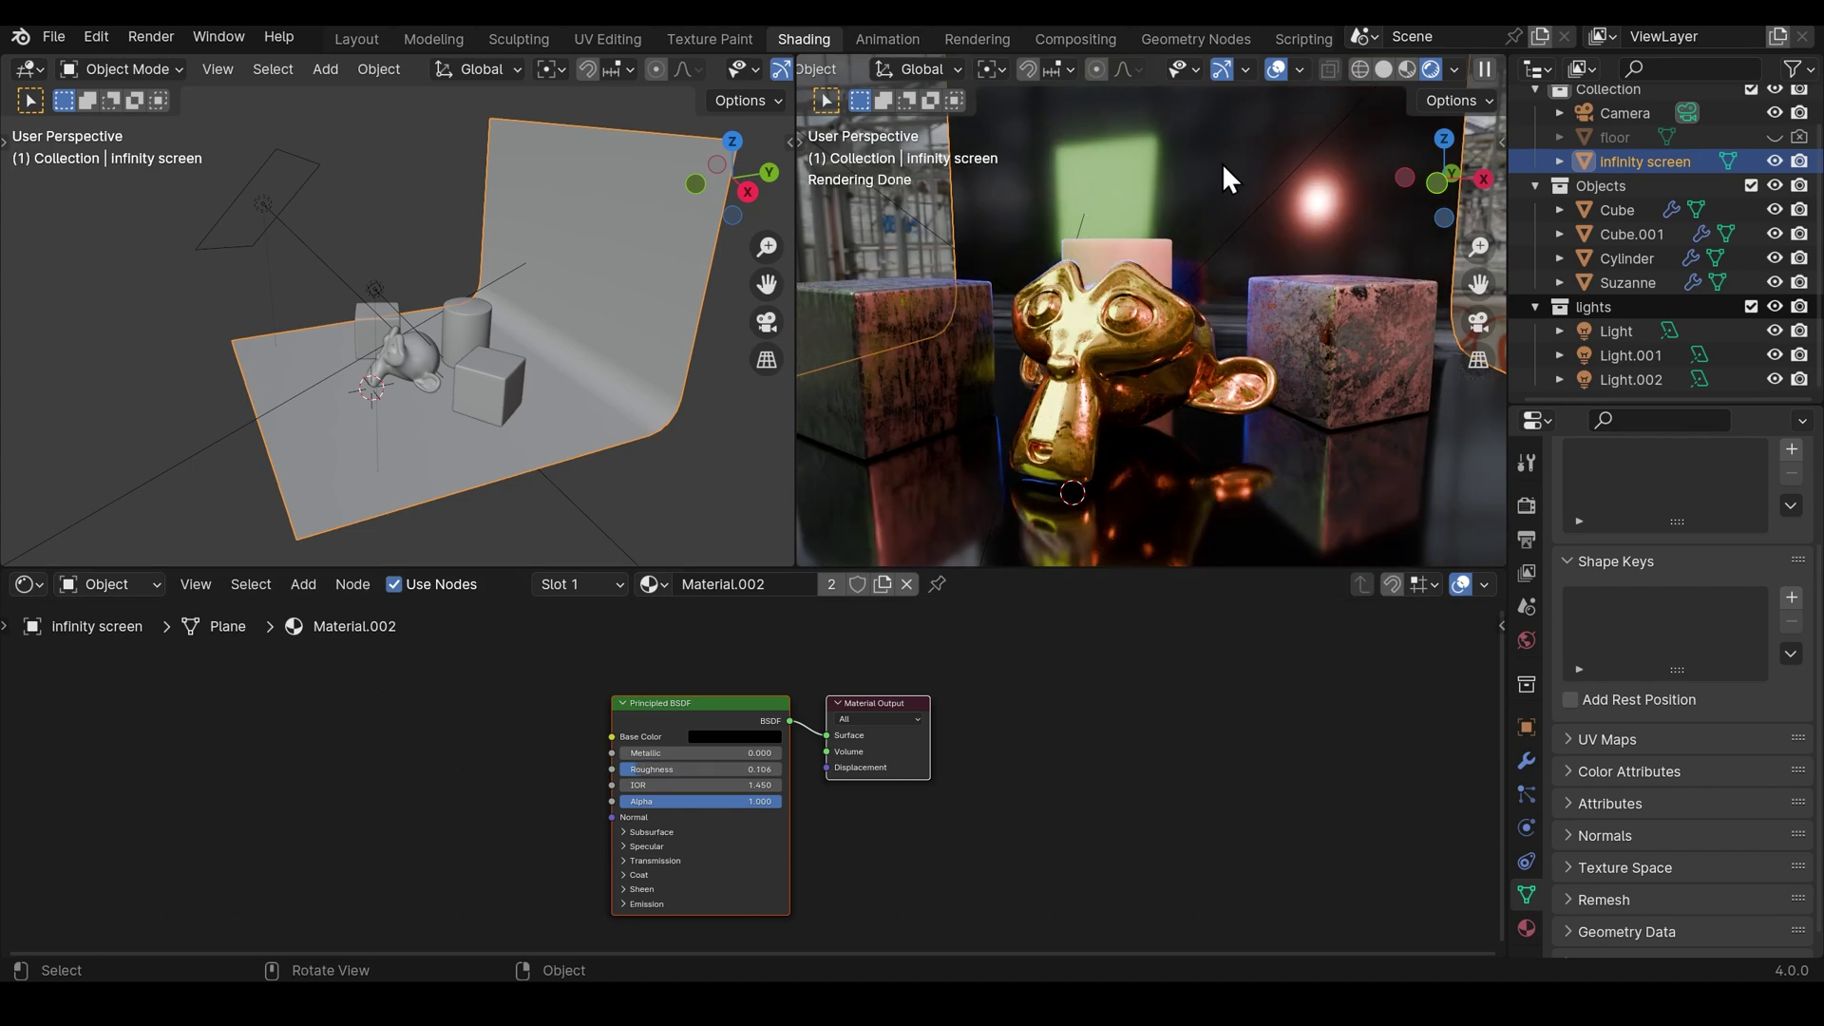